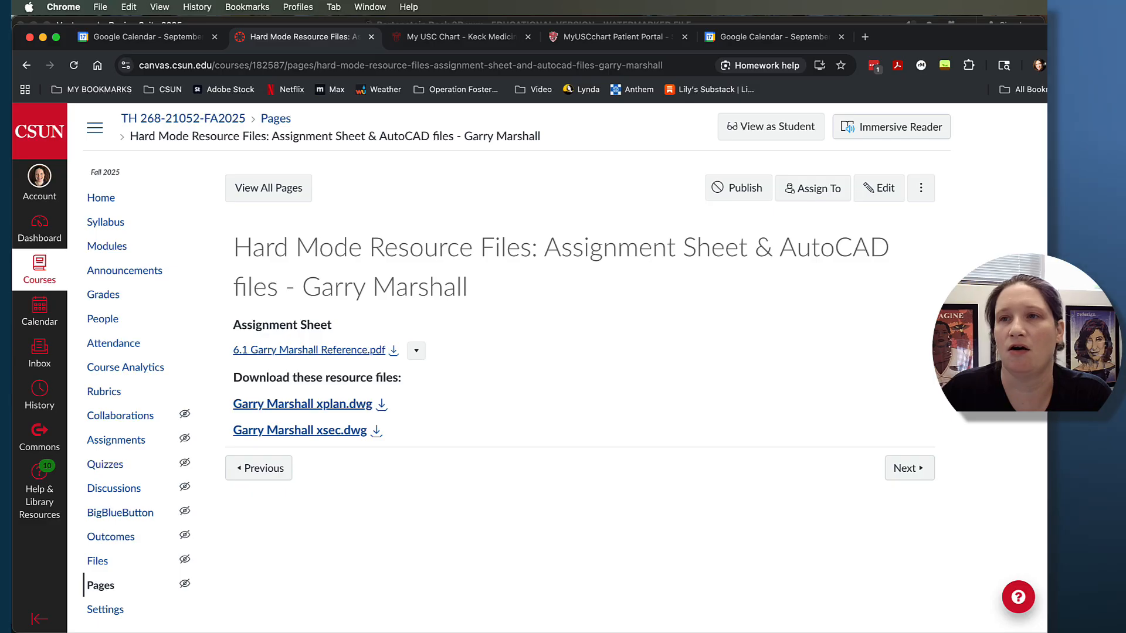
Step: Download the resource files Garry Marshall xplan.dwg and Garry Marshall xsec.dwg from the course page
drag(1047, 24, 952, 33)
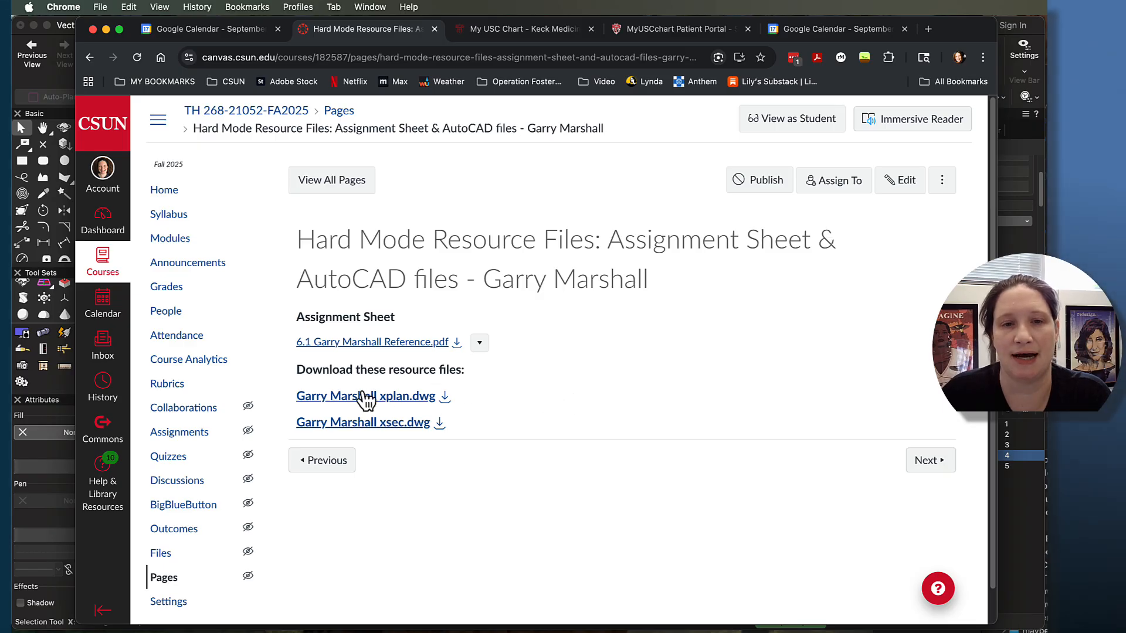
click(445, 398)
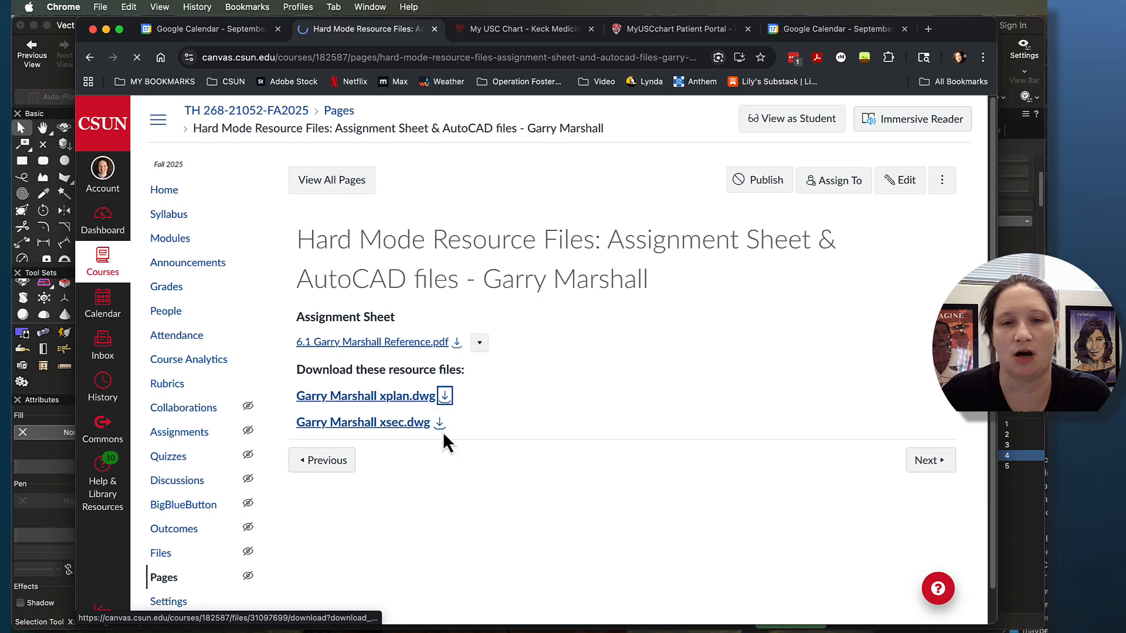
click(439, 425)
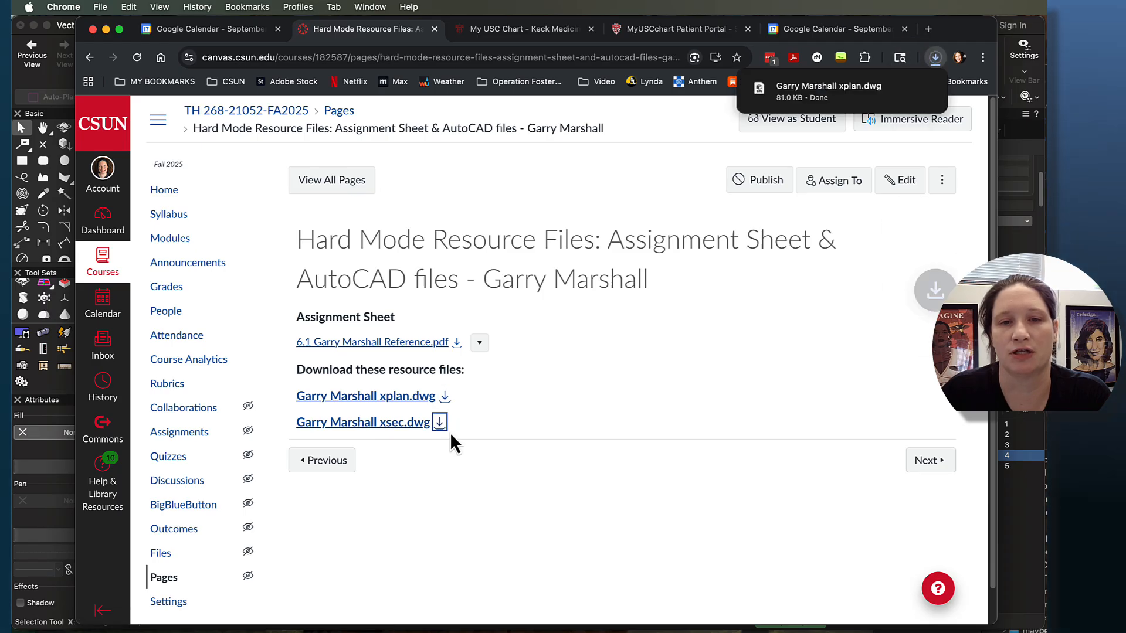
Step: Switch to Vectorworks and create a new document from the CSUN 2025.sta template
double_click(950, 25)
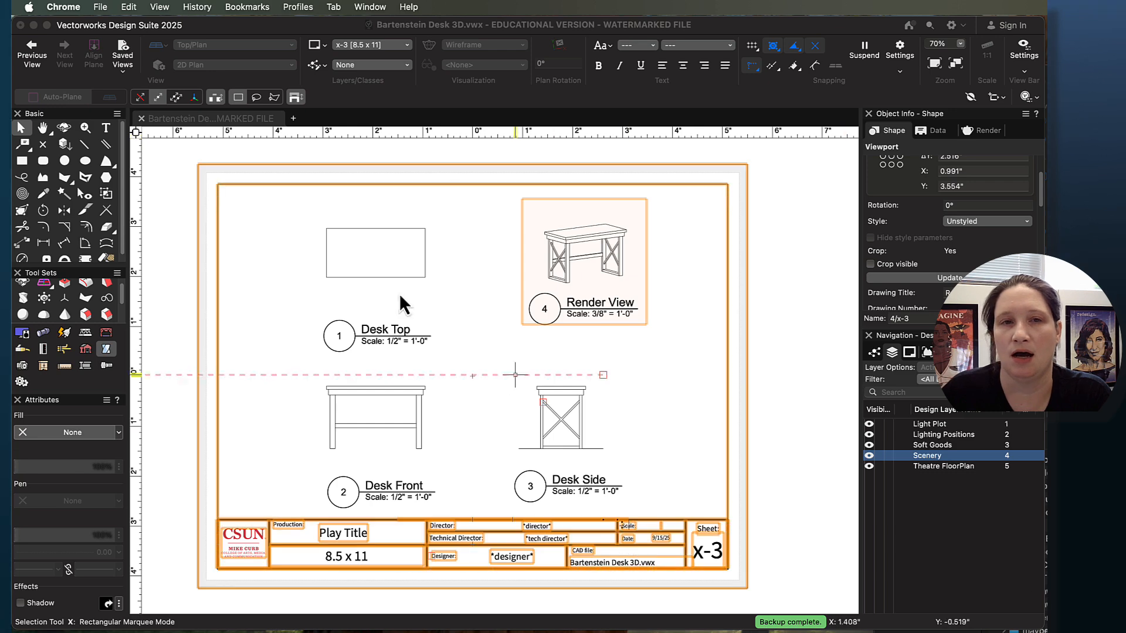
click(104, 9)
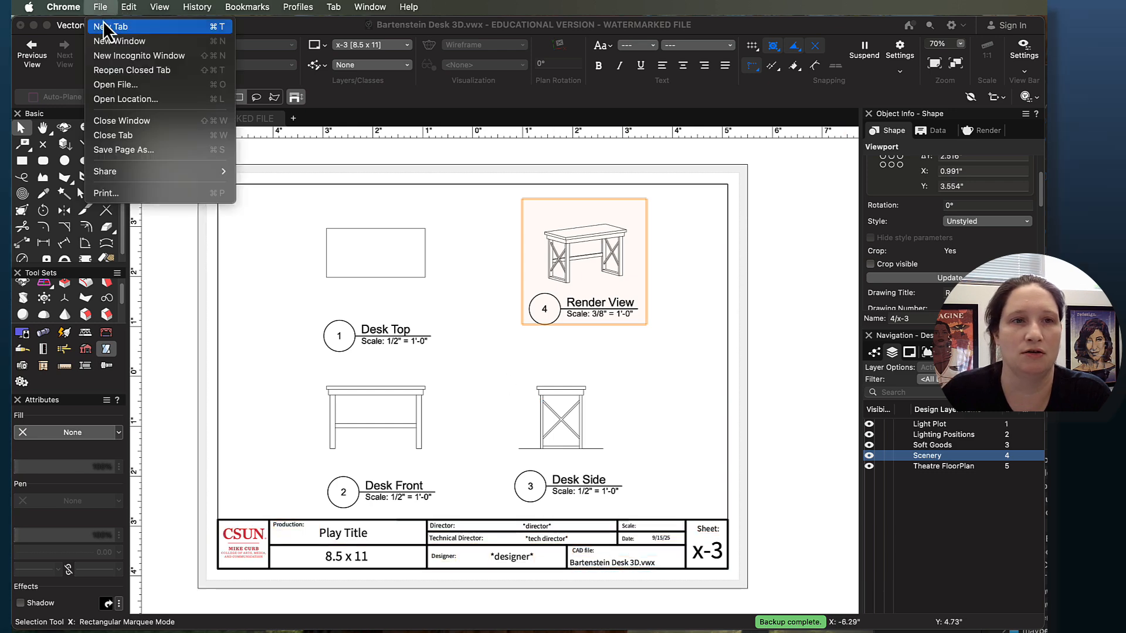
click(89, 26)
click(120, 7)
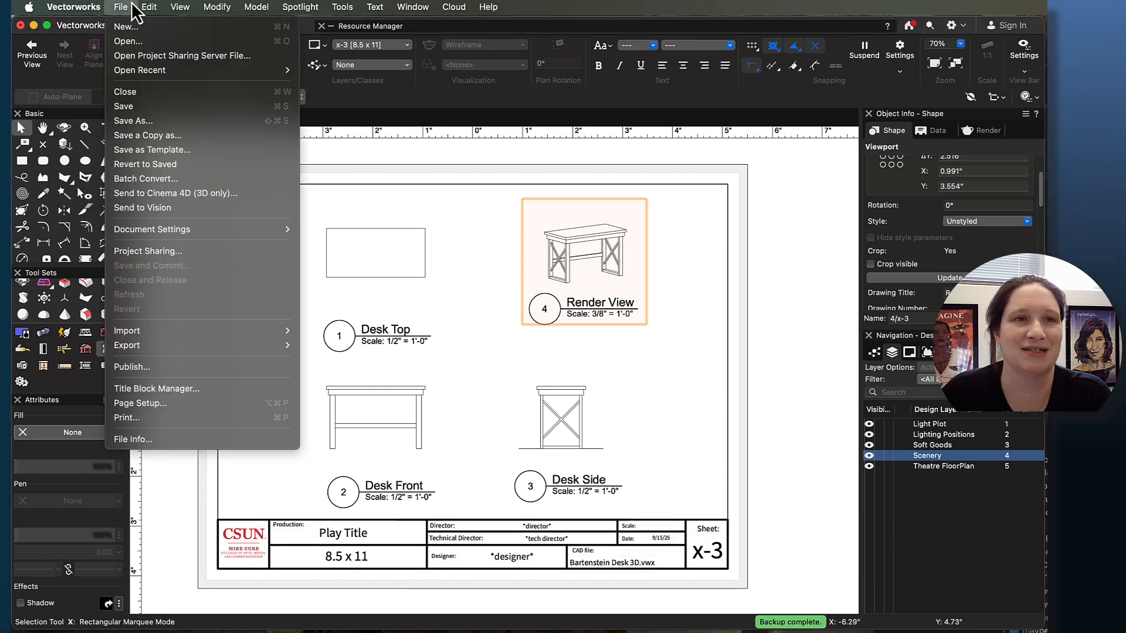
click(132, 27)
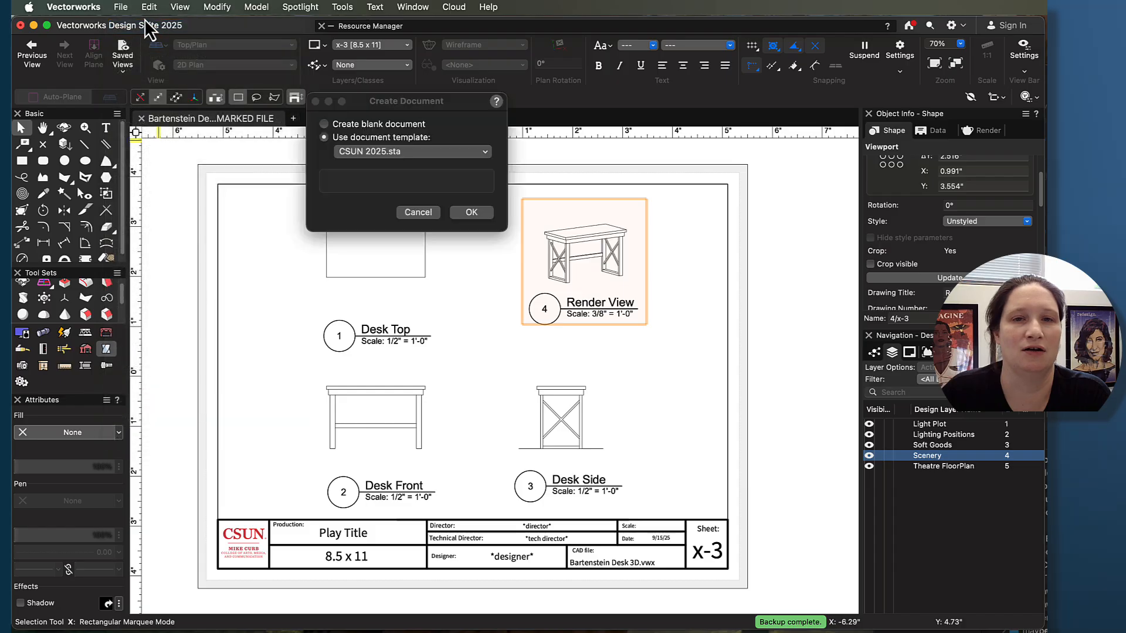
click(486, 211)
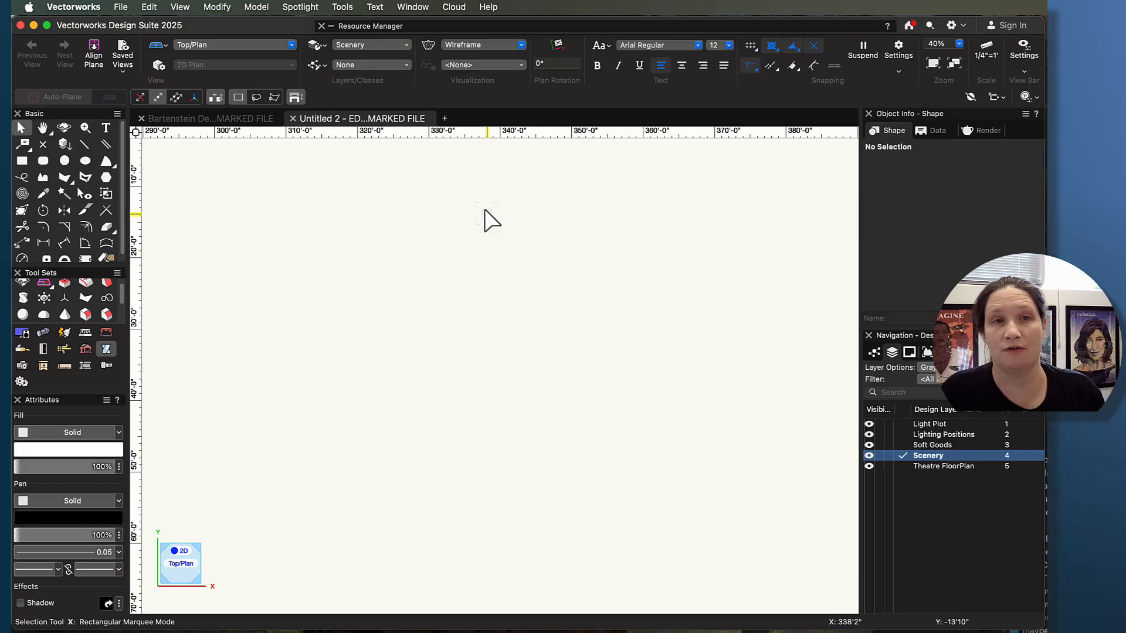
Step: Start saving the new drawing under a new name and create a folder named "6 AutoCAD Theatre Conversion" inside CAD Class
click(121, 7)
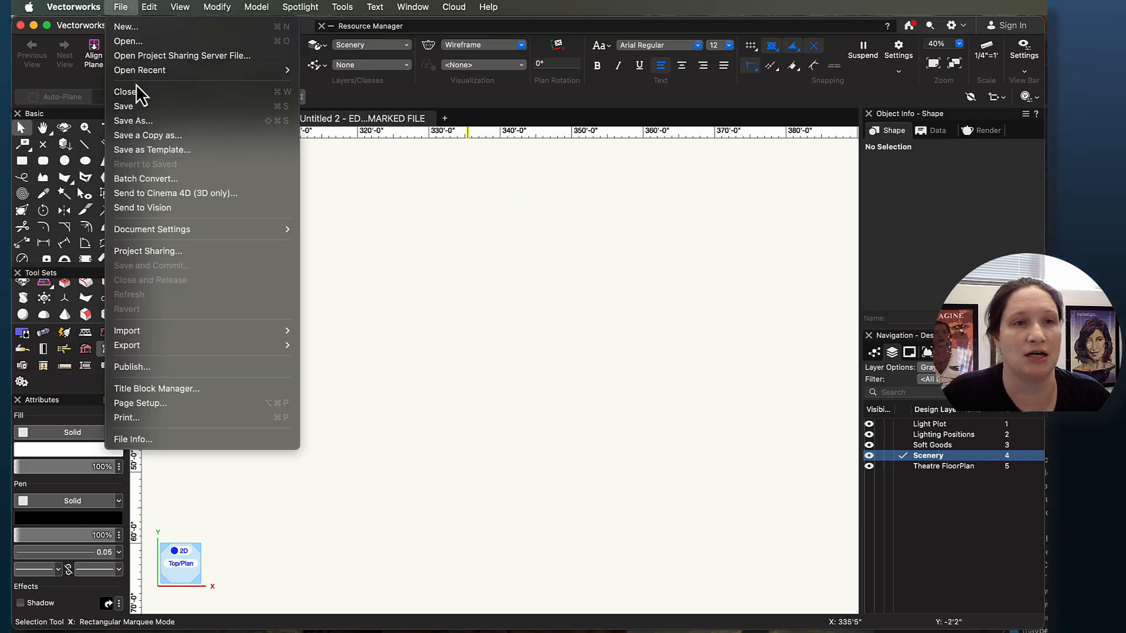
click(136, 112)
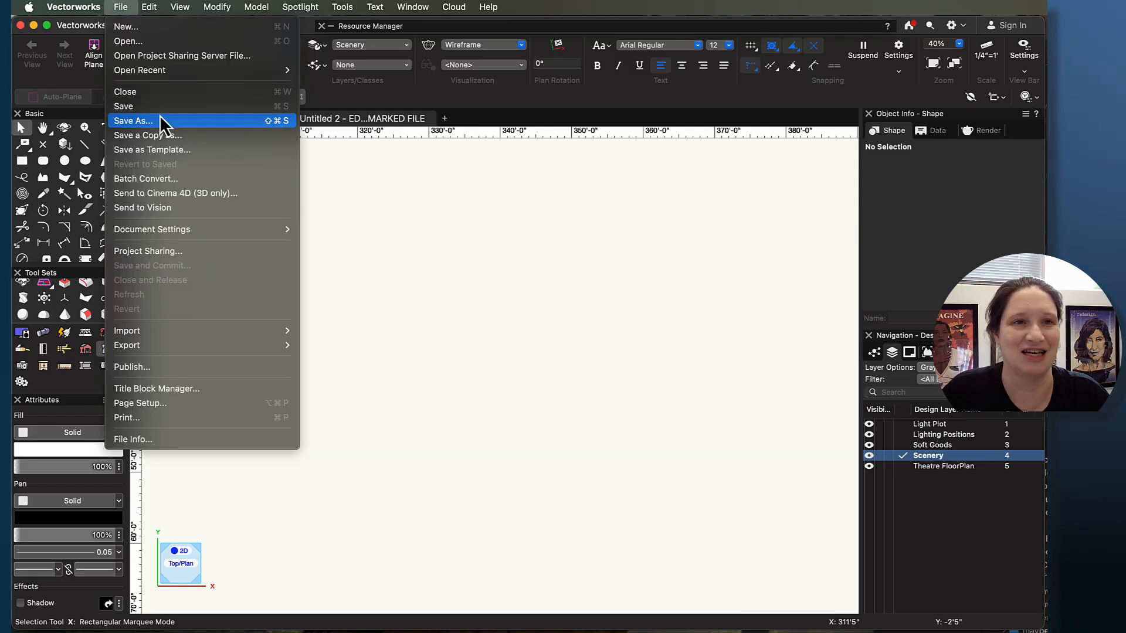
click(158, 116)
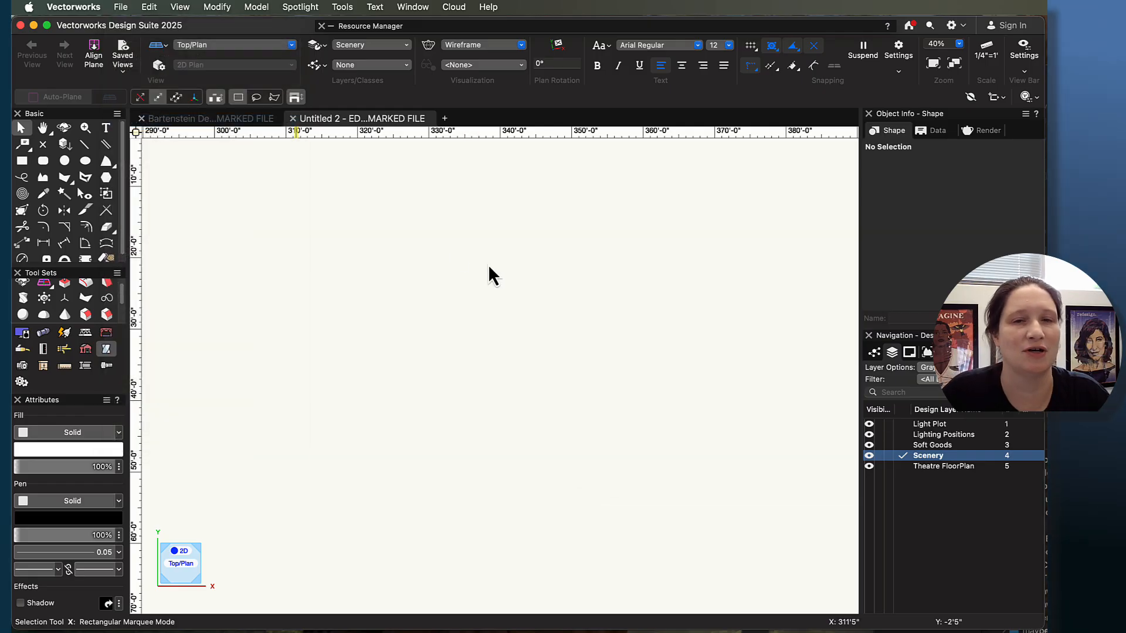
mouse_move(798, 168)
mouse_down()
mouse_move(381, 138)
mouse_move(441, 168)
mouse_up()
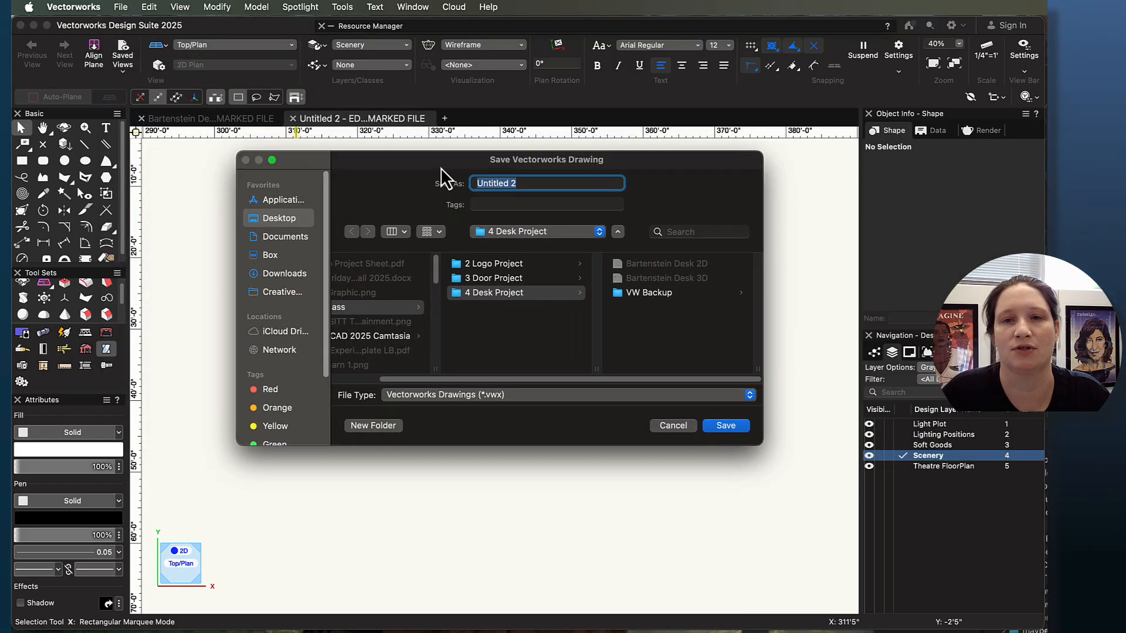
click(487, 315)
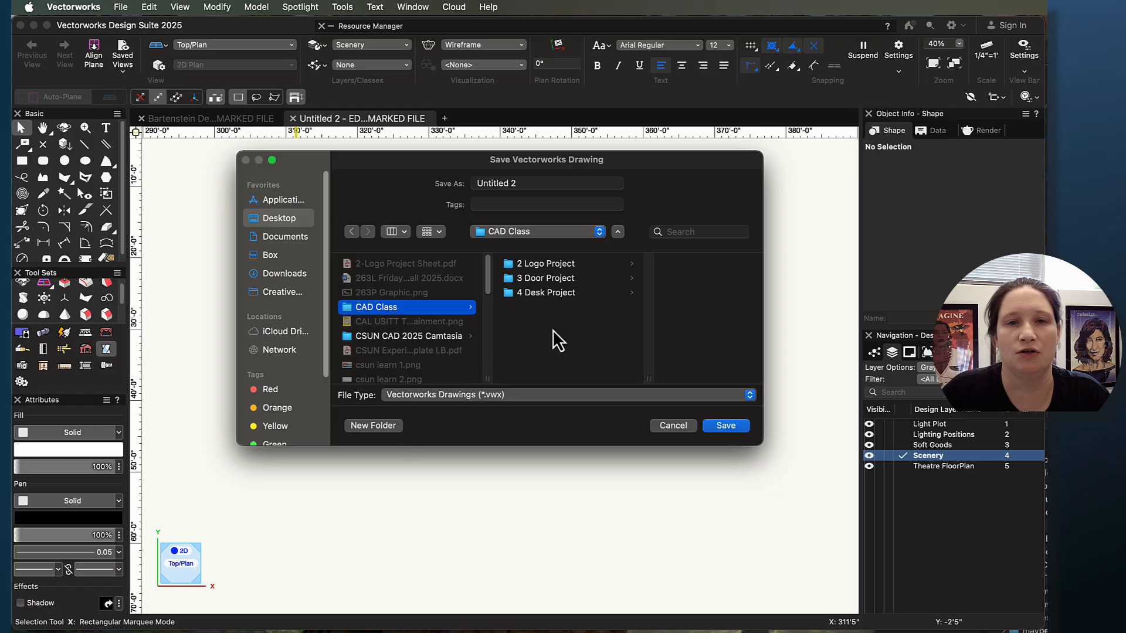
click(373, 426)
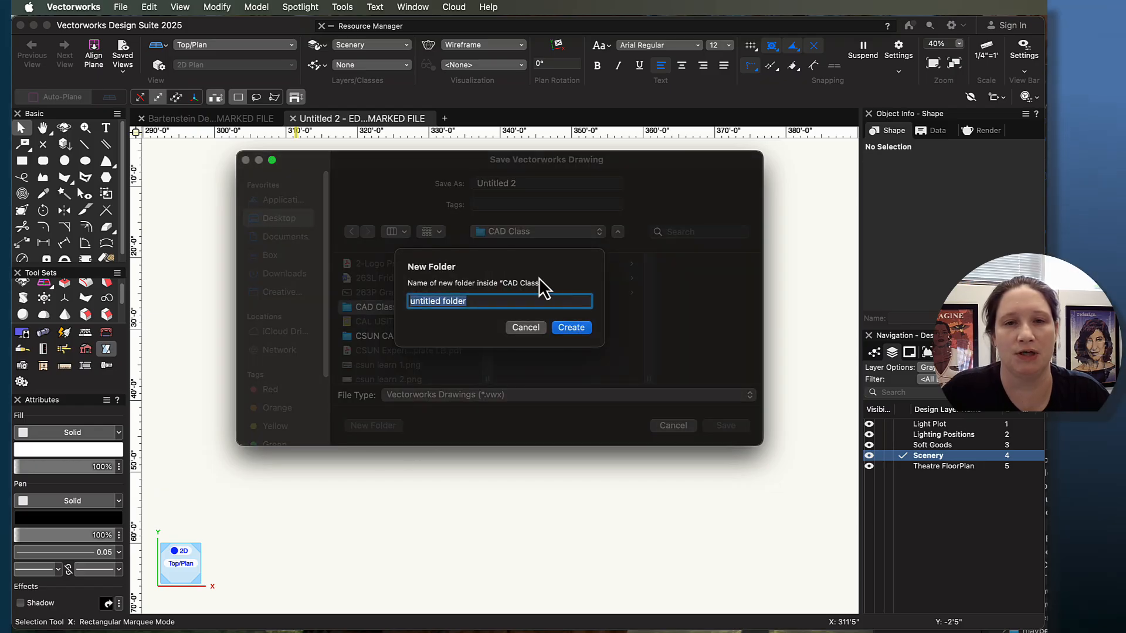
text(6)
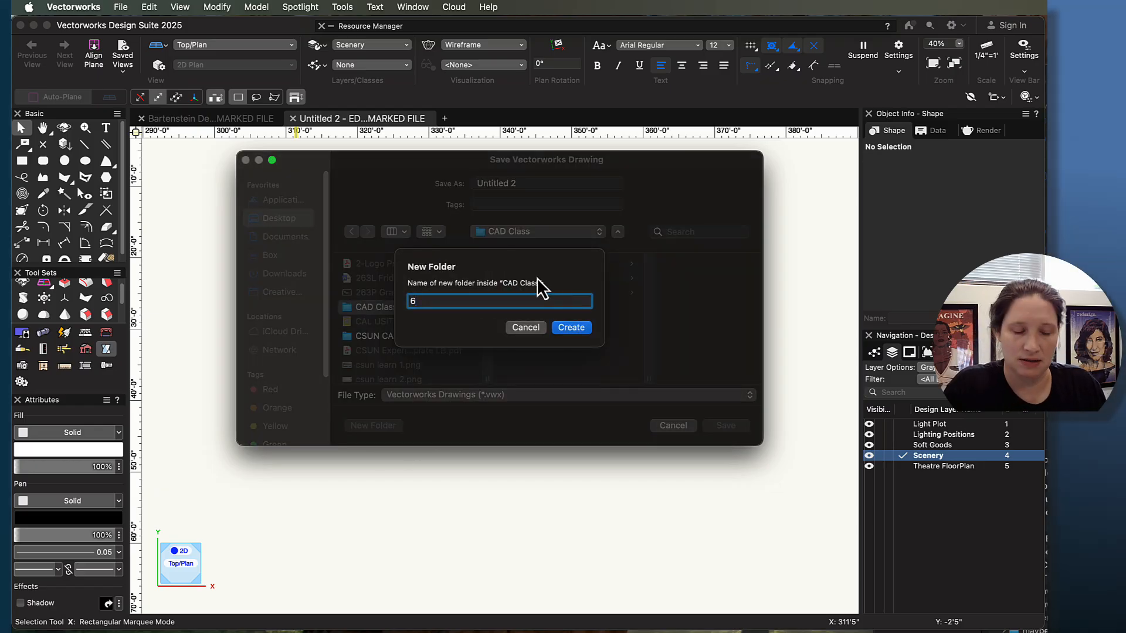
text( Auto)
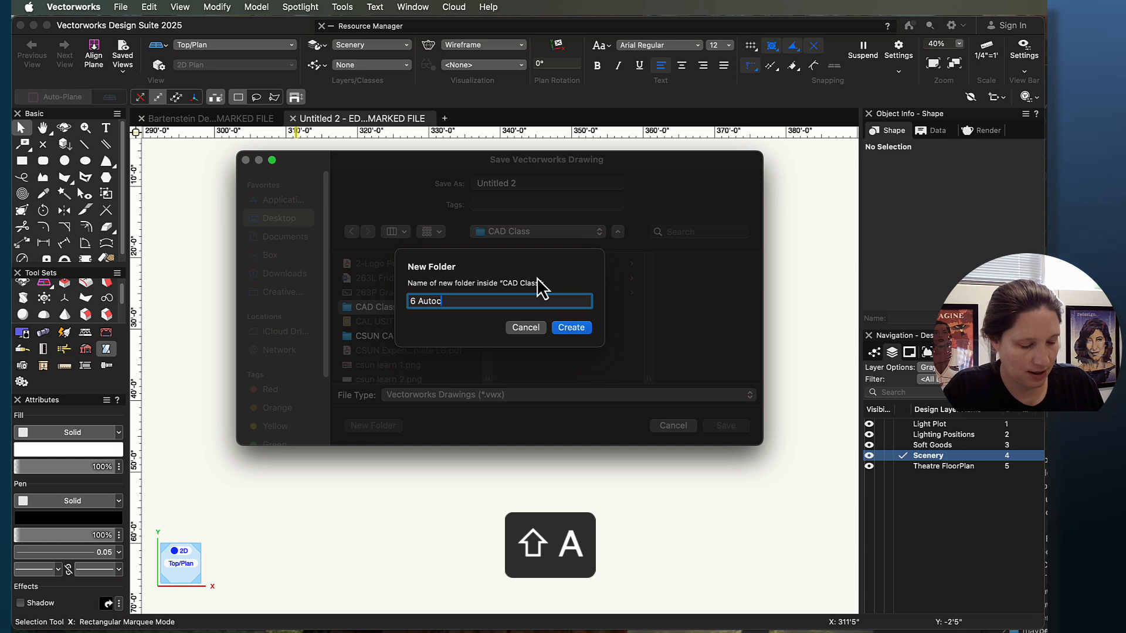
text(CAD Theat)
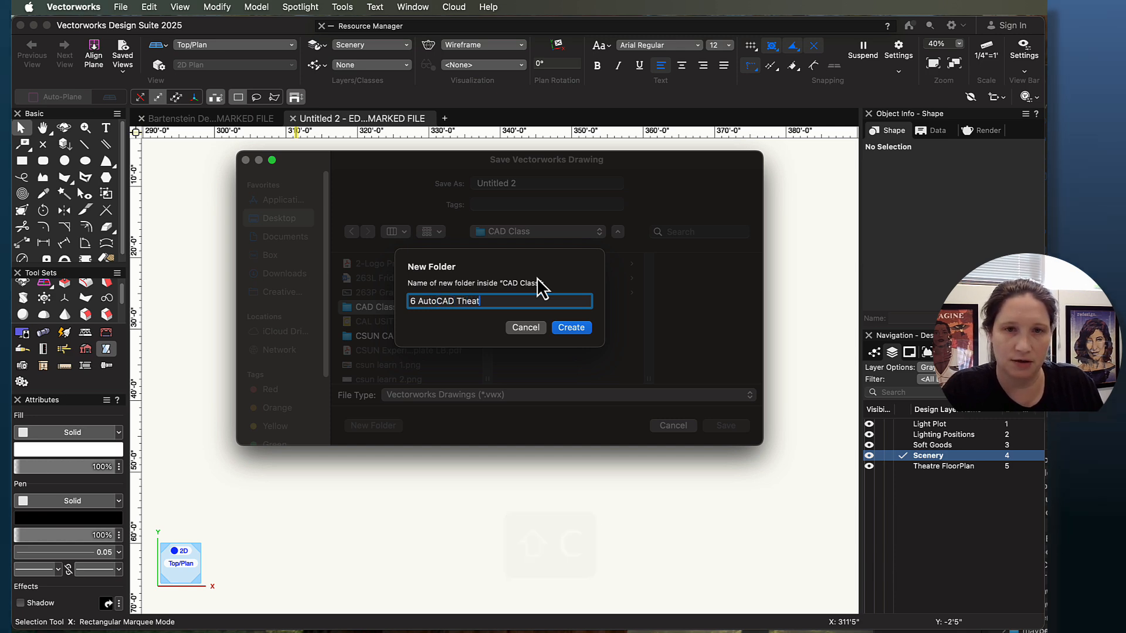
text(re Convers)
key(BackSpace)
key(BackSpace)
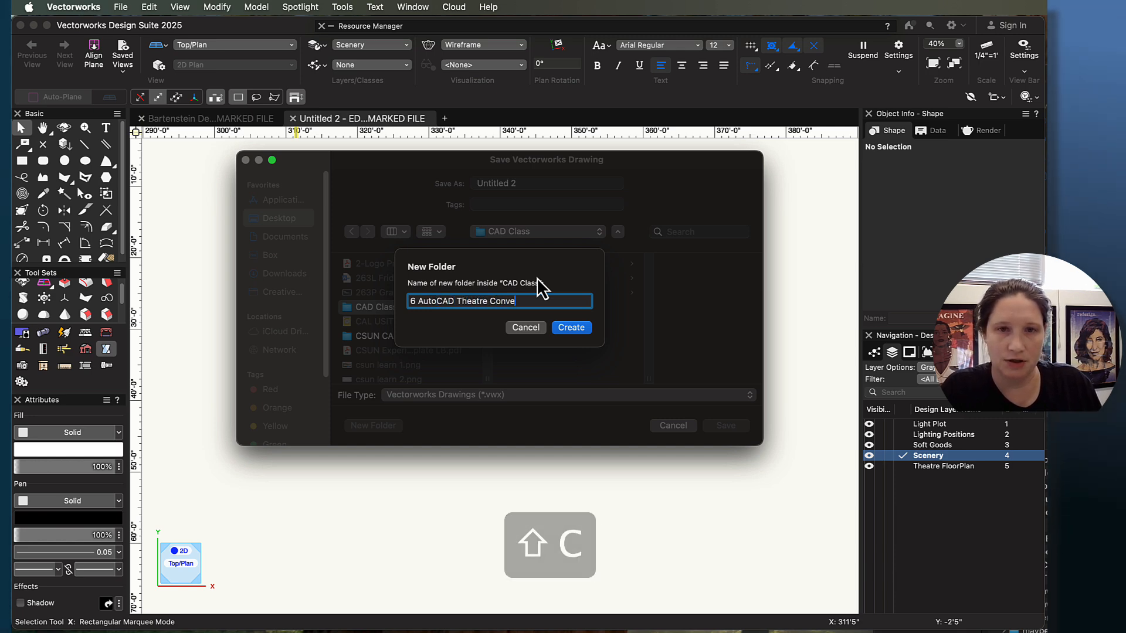
text(ersion)
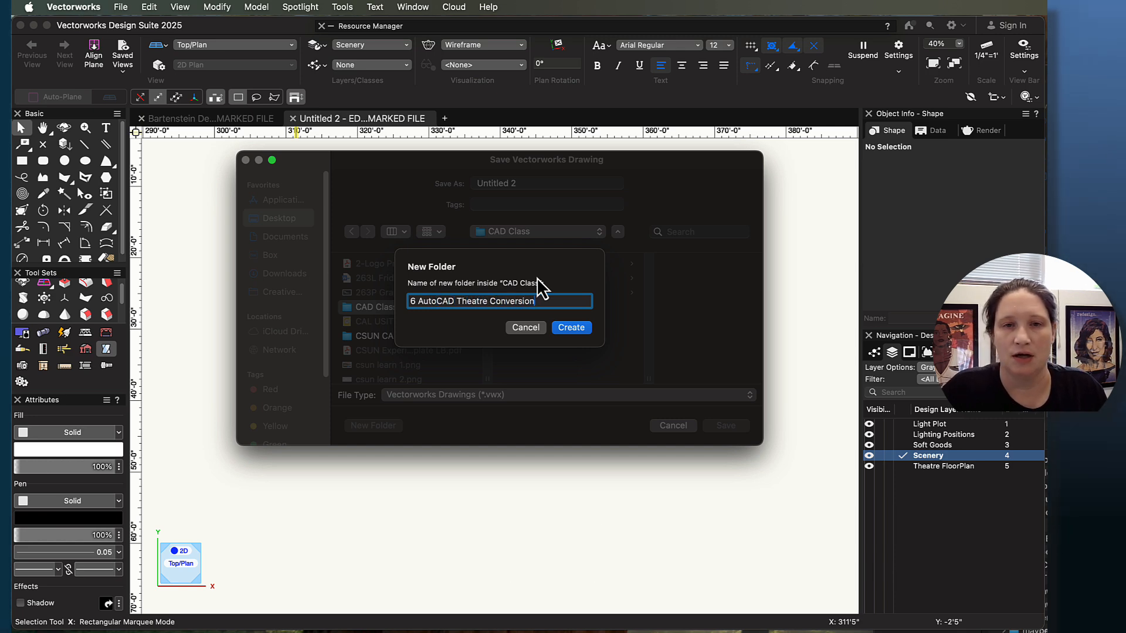
click(569, 329)
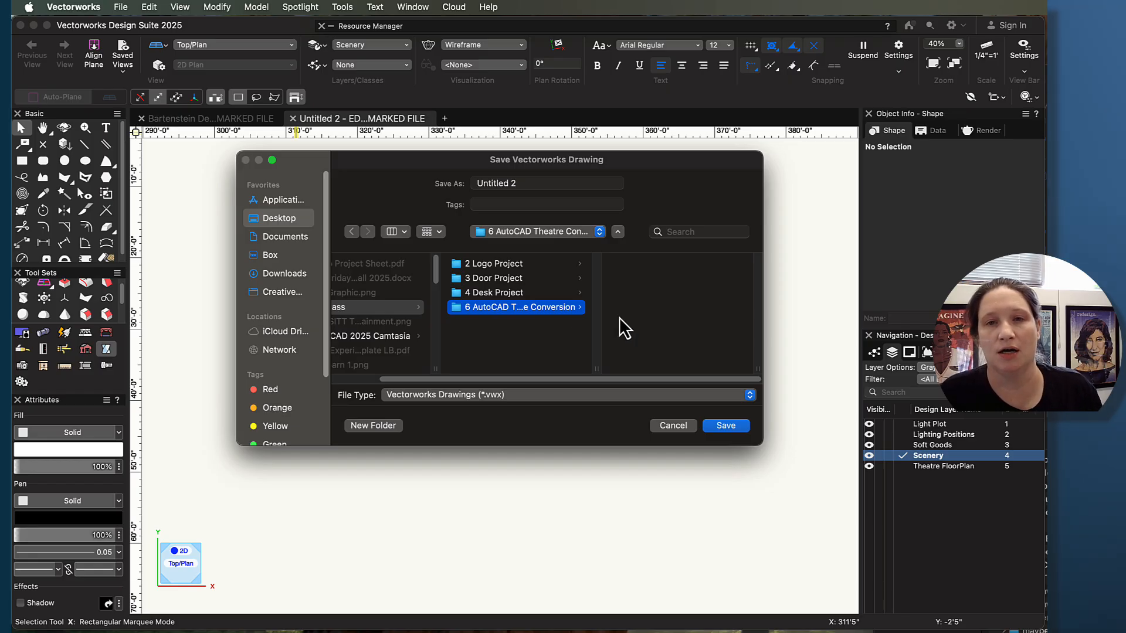
Step: Save the drawing in the new folder, named with the drafter's surname followed by "Garry Marshall AutoCAD Conversion"
click(549, 183)
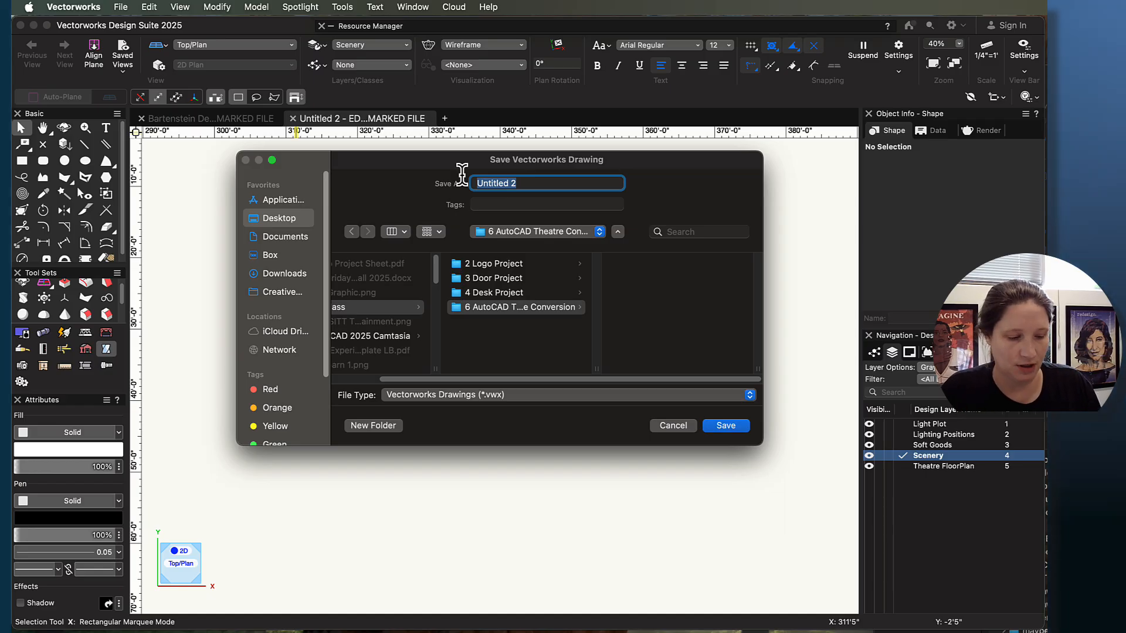
text(Bartenstein)
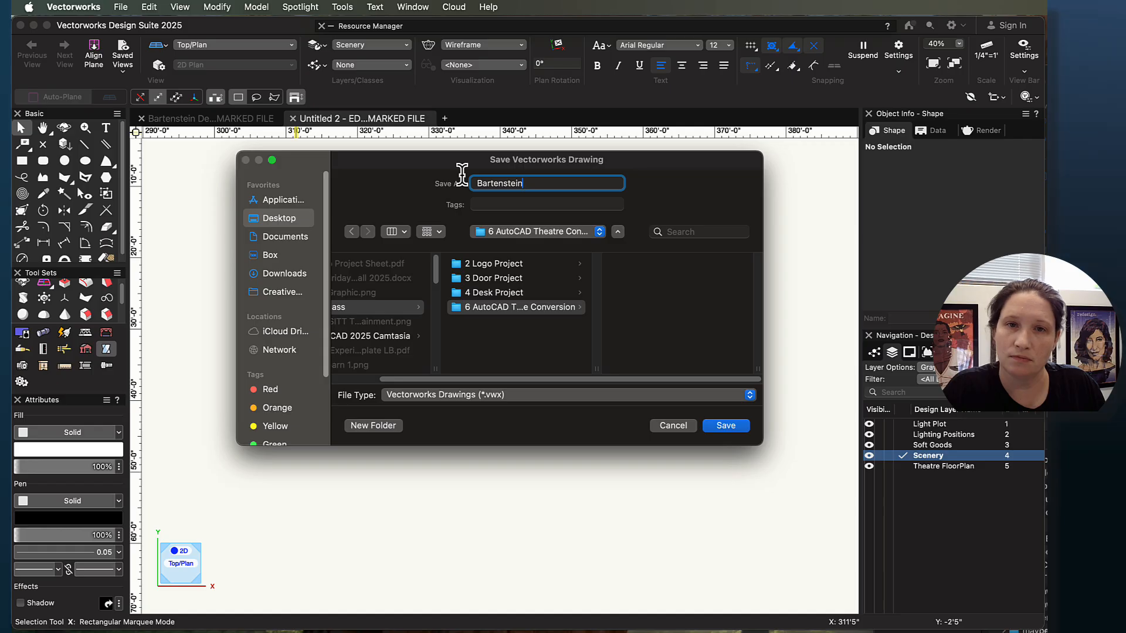
text( Gar)
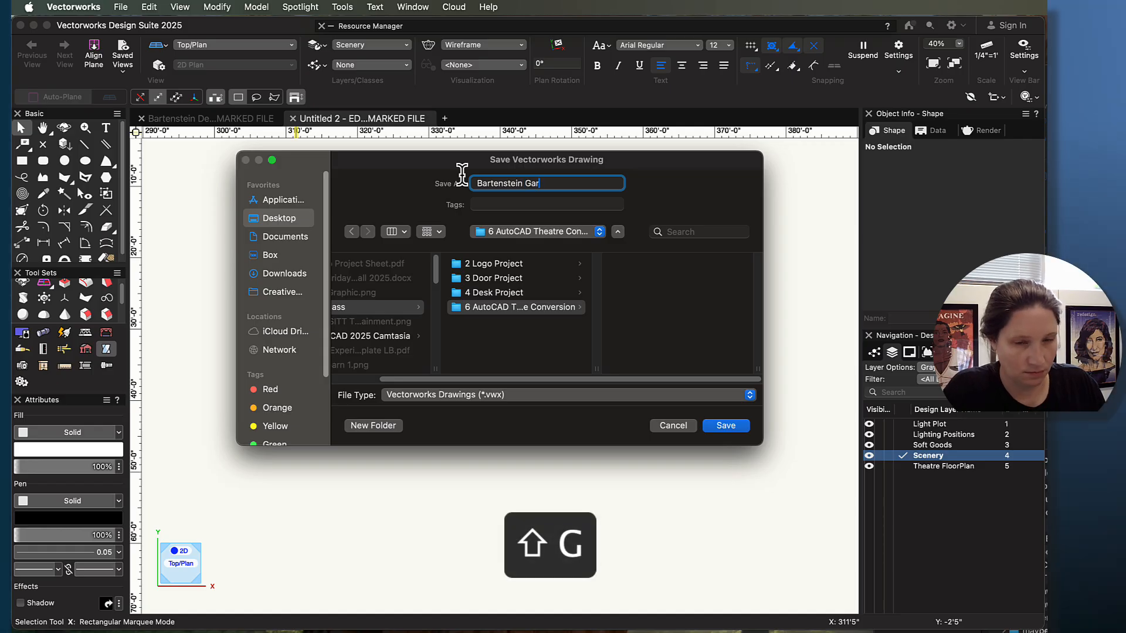
text(ry Marsh)
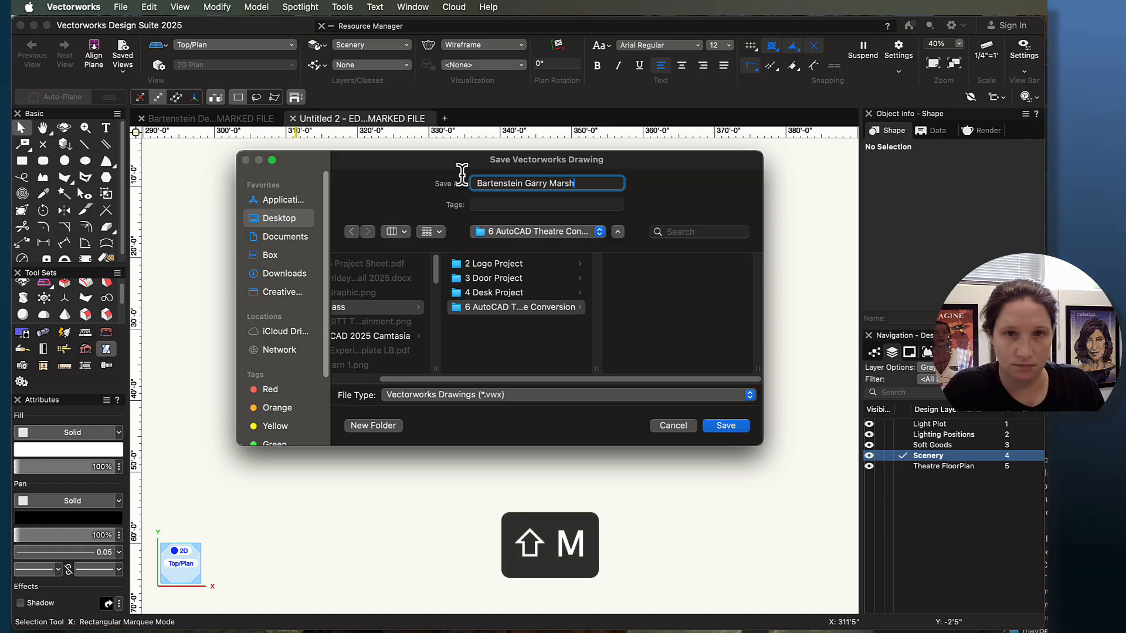
text(all Conversion)
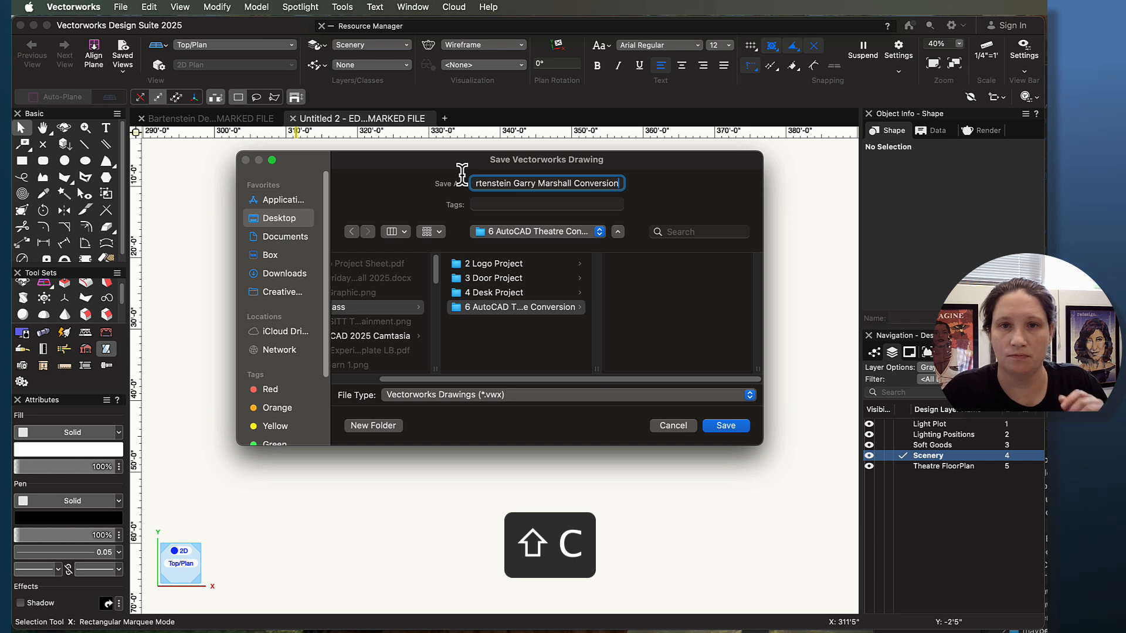
key(Left)
key(Left)
key(Left)
key(Left)
key(Left)
key(Left)
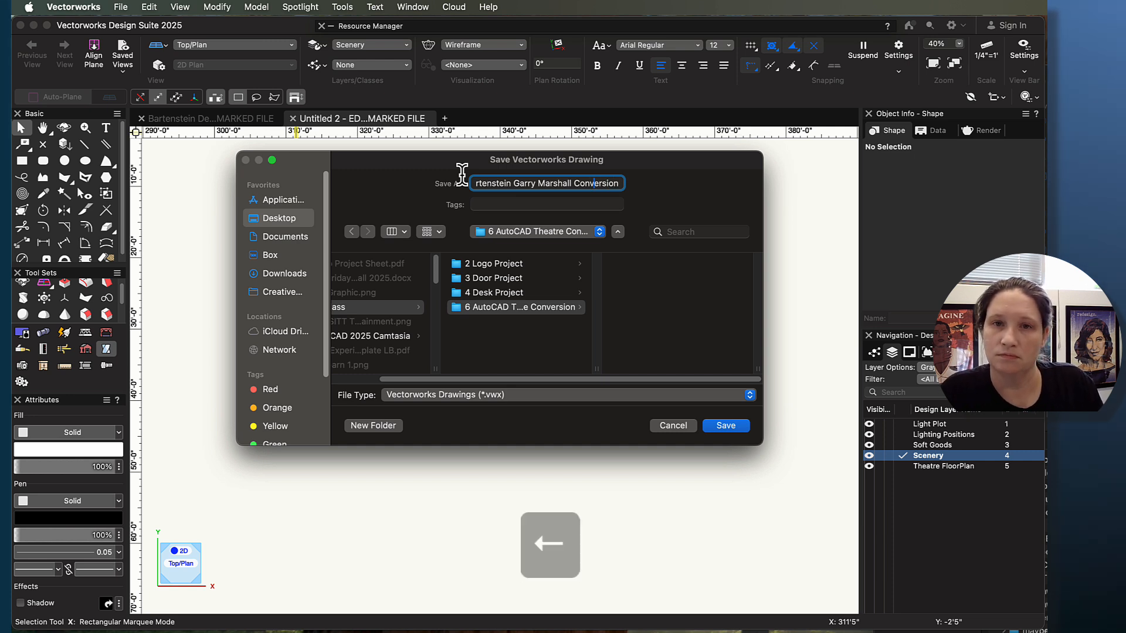
key(Left)
key(Left)
key(Left)
key(Left)
text(A ut)
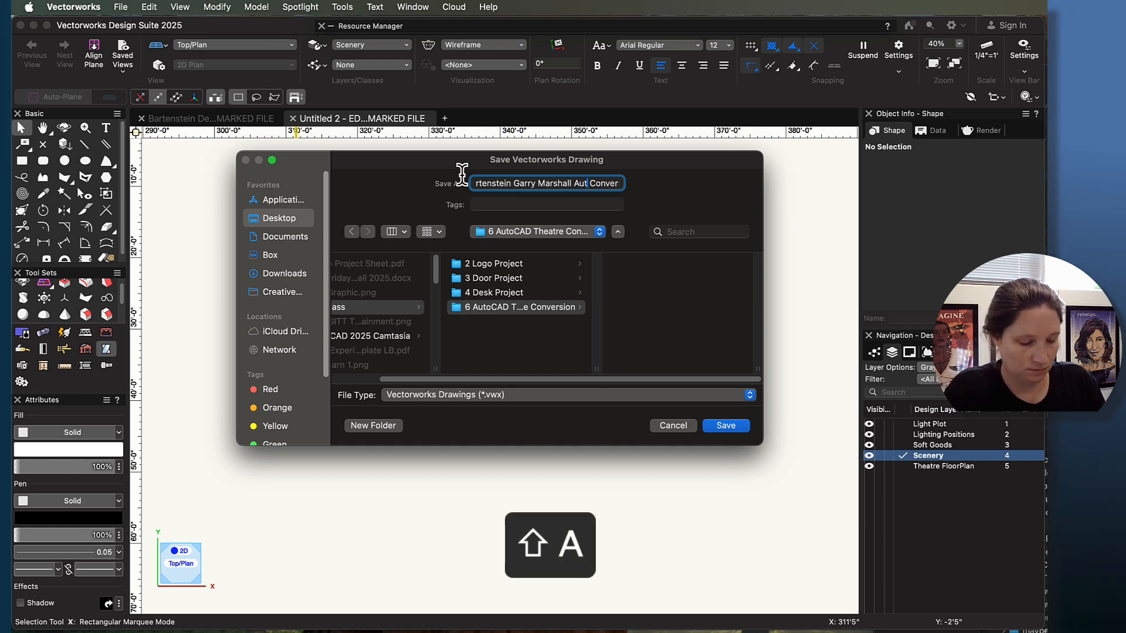
text(oCAD)
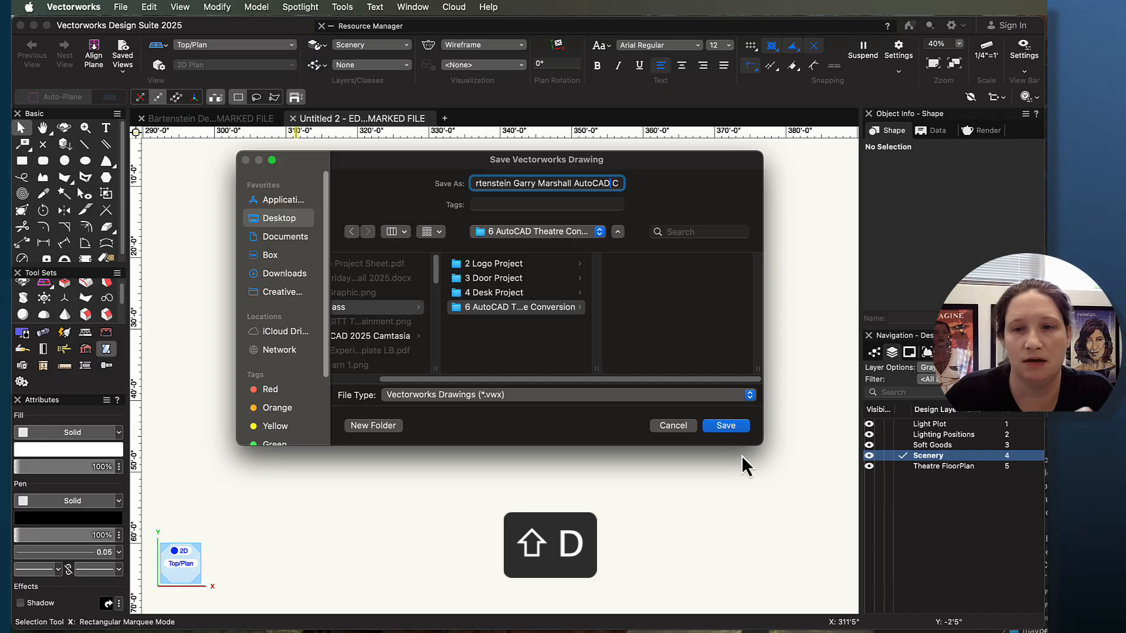
click(726, 427)
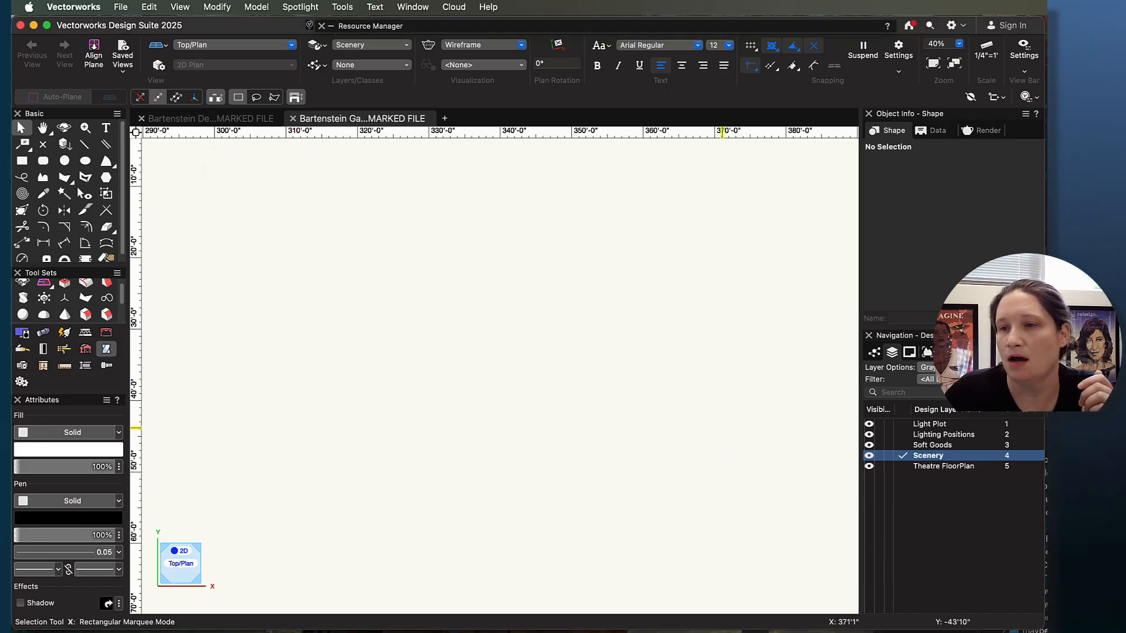
Step: Switch to Finder and move Garry Marshall xsec.dwg and Garry Marshall xplan.dwg from Downloads into the 6 AutoCAD Theatre Conversion folder
key(super+Tab)
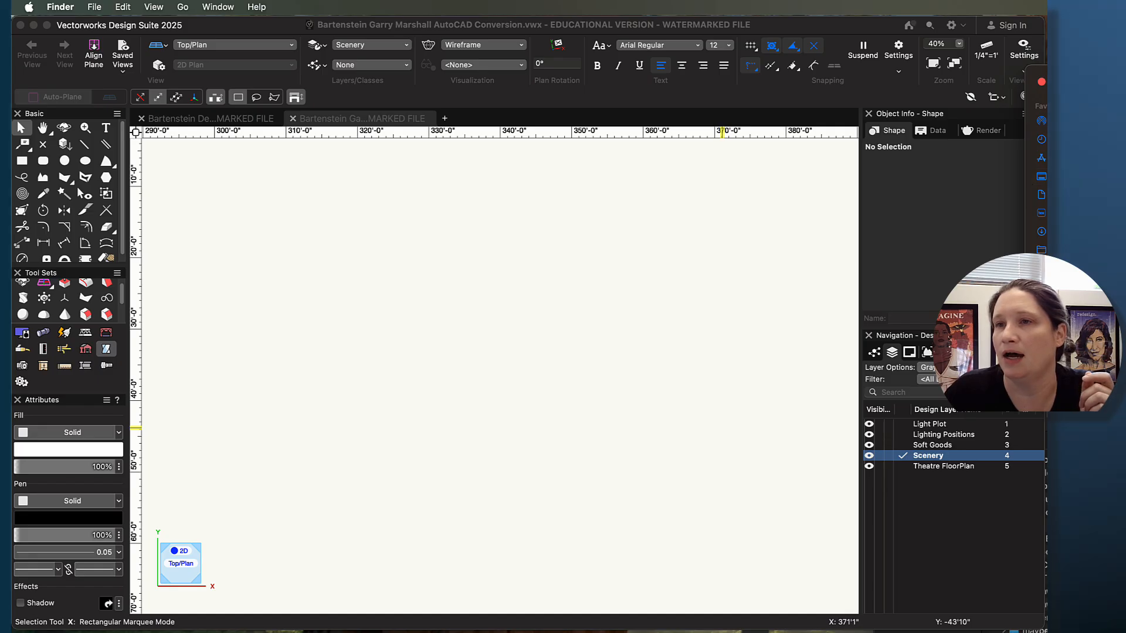
drag(1120, 86, 235, 104)
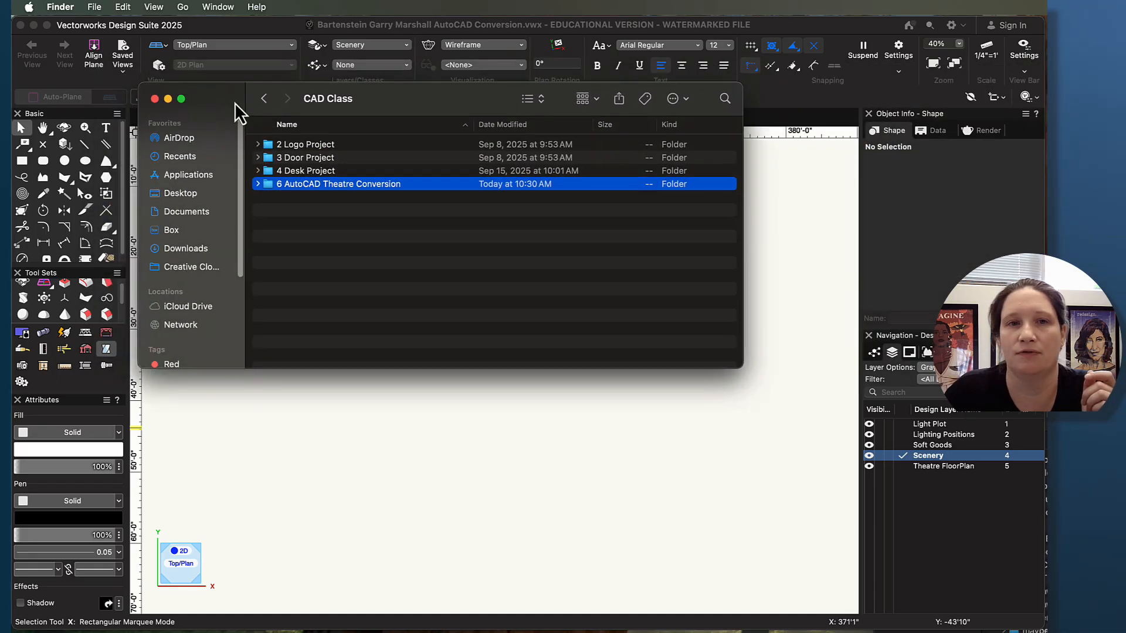
click(258, 185)
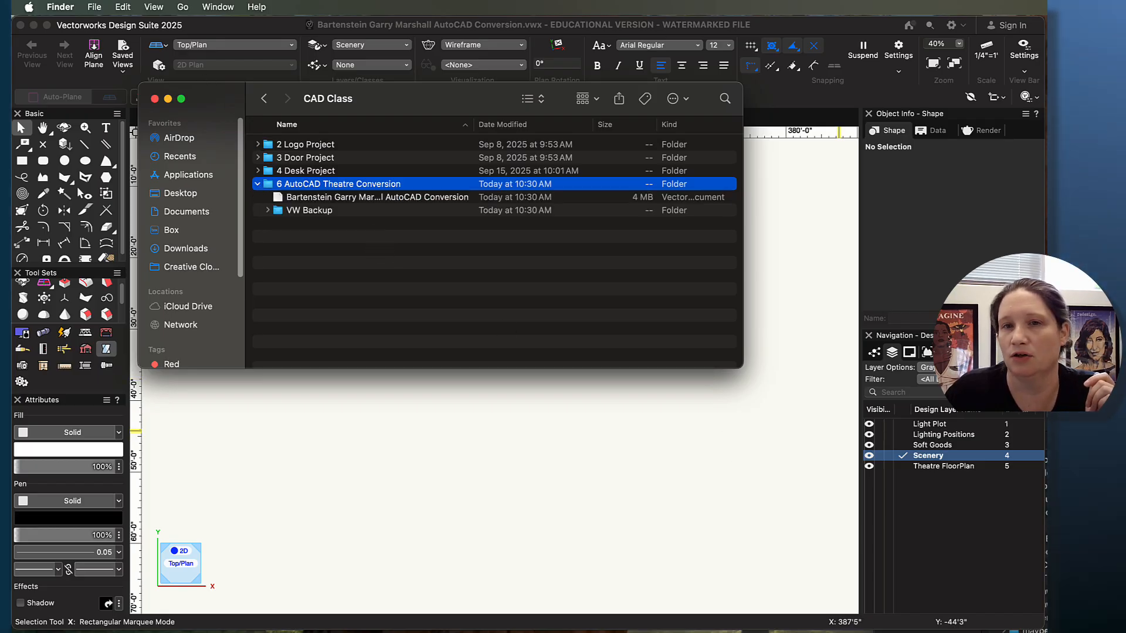
drag(1125, 416, 710, 297)
click(366, 446)
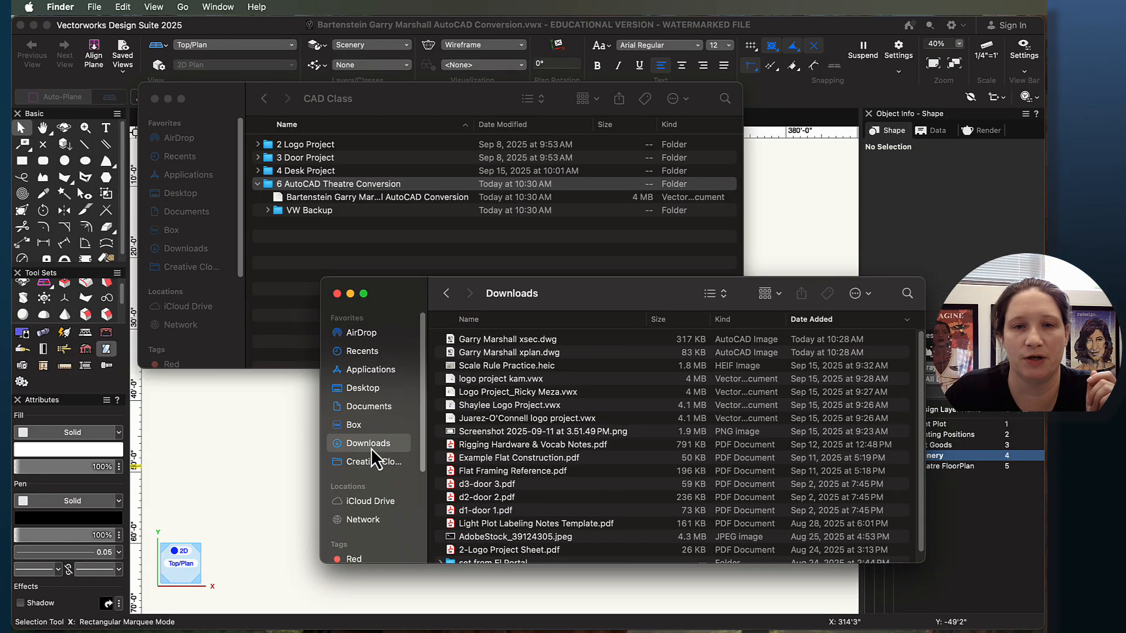
click(533, 338)
shift+click(493, 354)
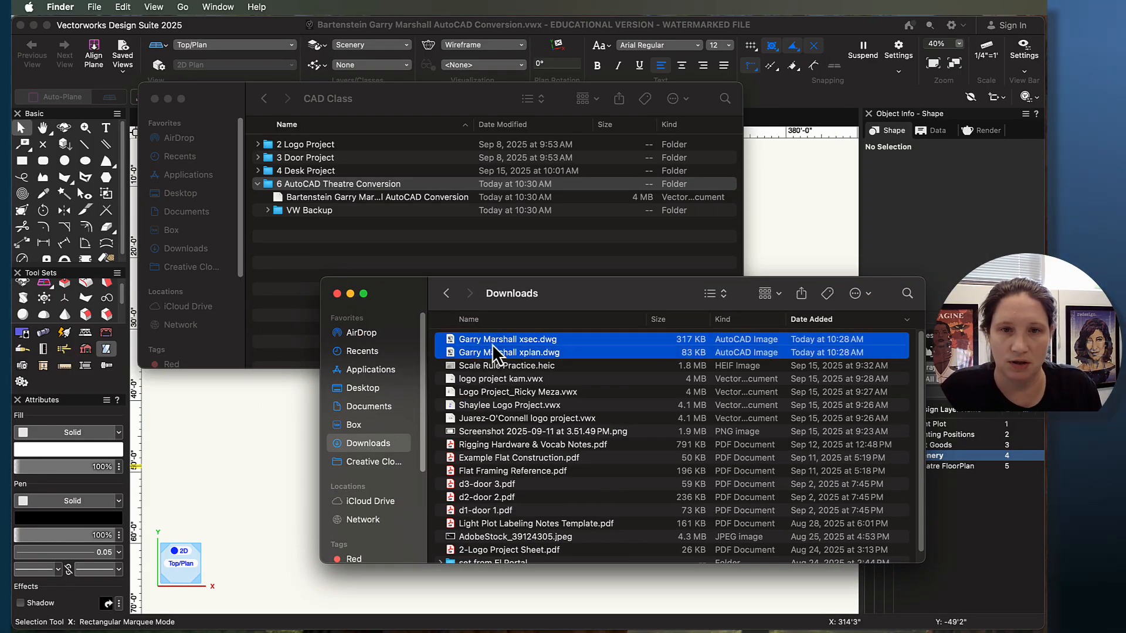
drag(493, 353, 335, 189)
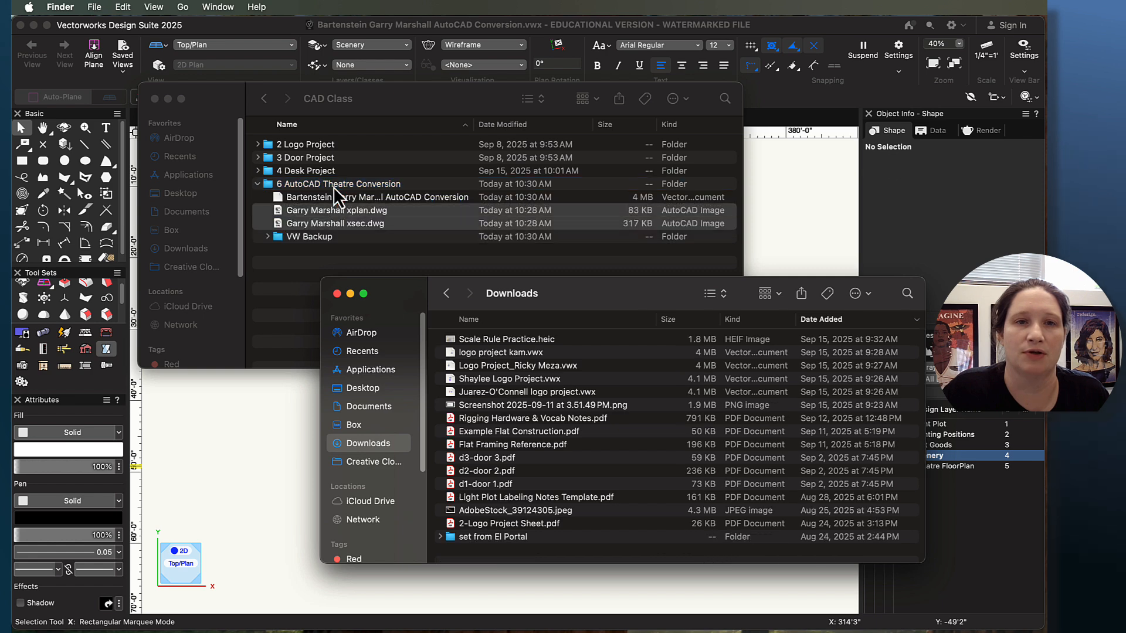
Step: Close the Downloads and CAD Class Finder windows and switch back to Vectorworks
click(337, 294)
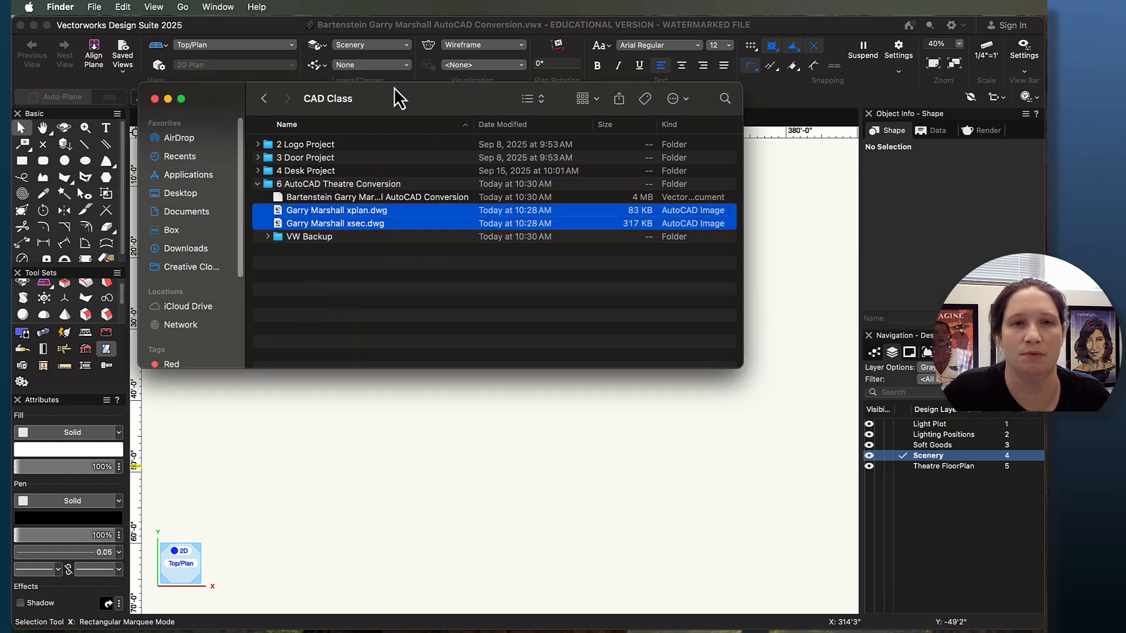
key(super+w)
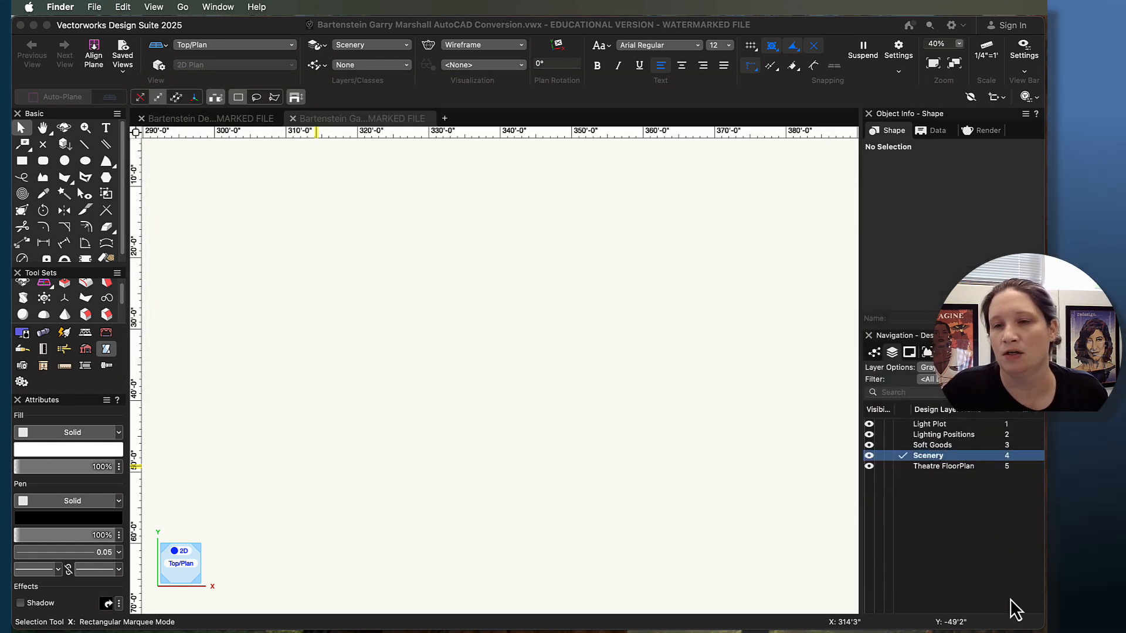
click(950, 555)
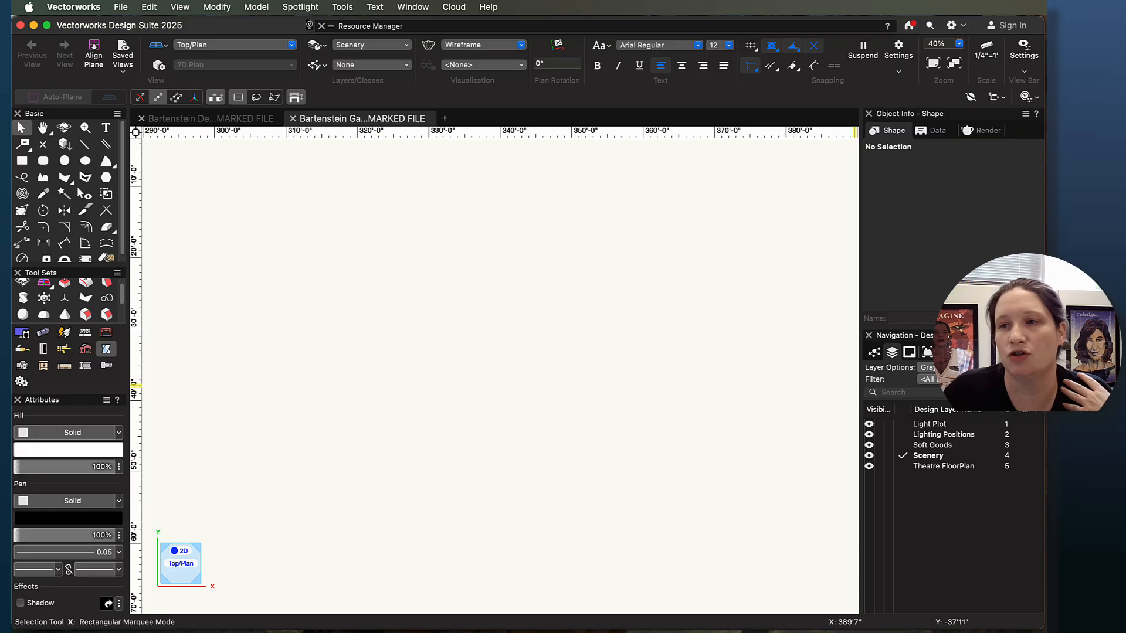
key(super+Tab)
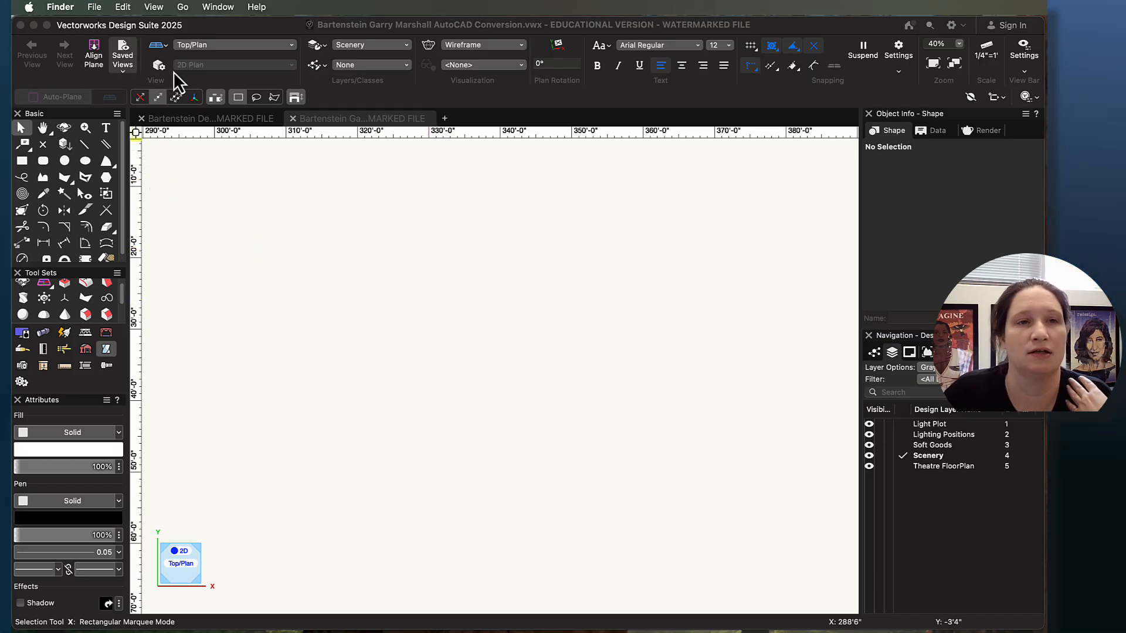
click(94, 6)
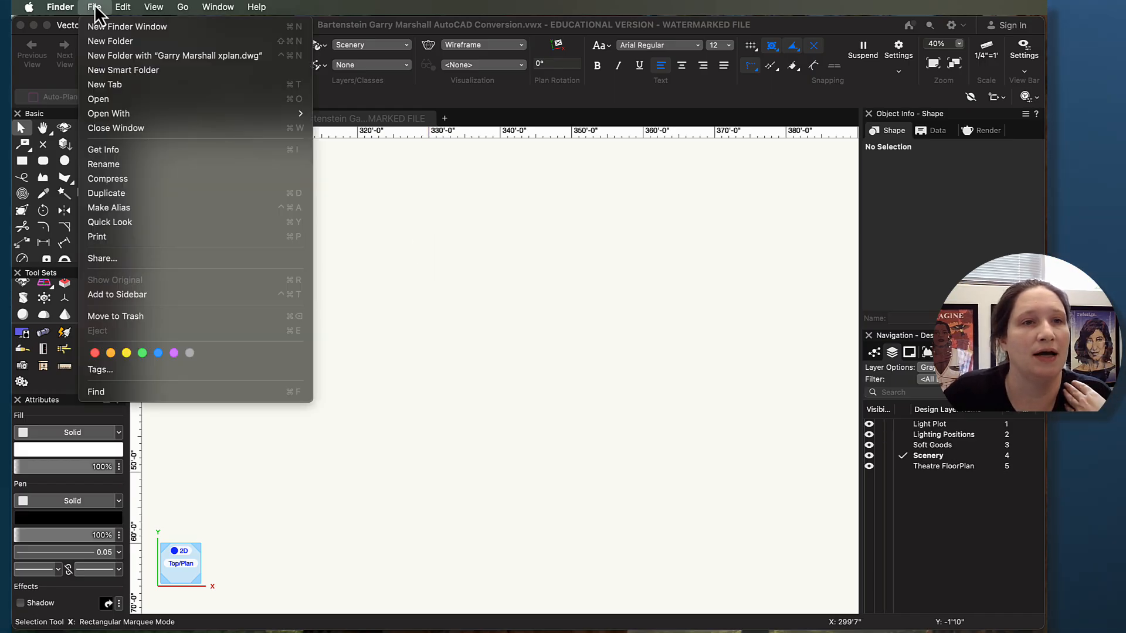
click(96, 6)
click(144, 27)
Step: Start a single DXF/DWG import of Garry Marshall xplan.dwg from Desktop > CAD Class > 6 AutoCAD Theatre Conversion, allowing Vectorworks access to the Desktop folder
click(121, 7)
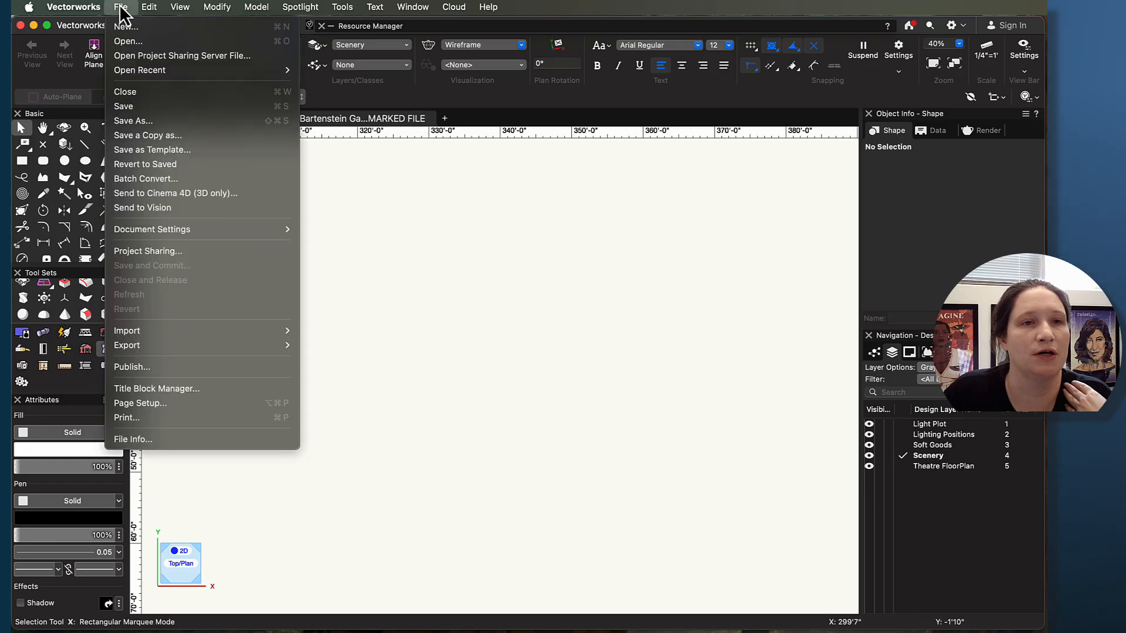
mouse_move(229, 331)
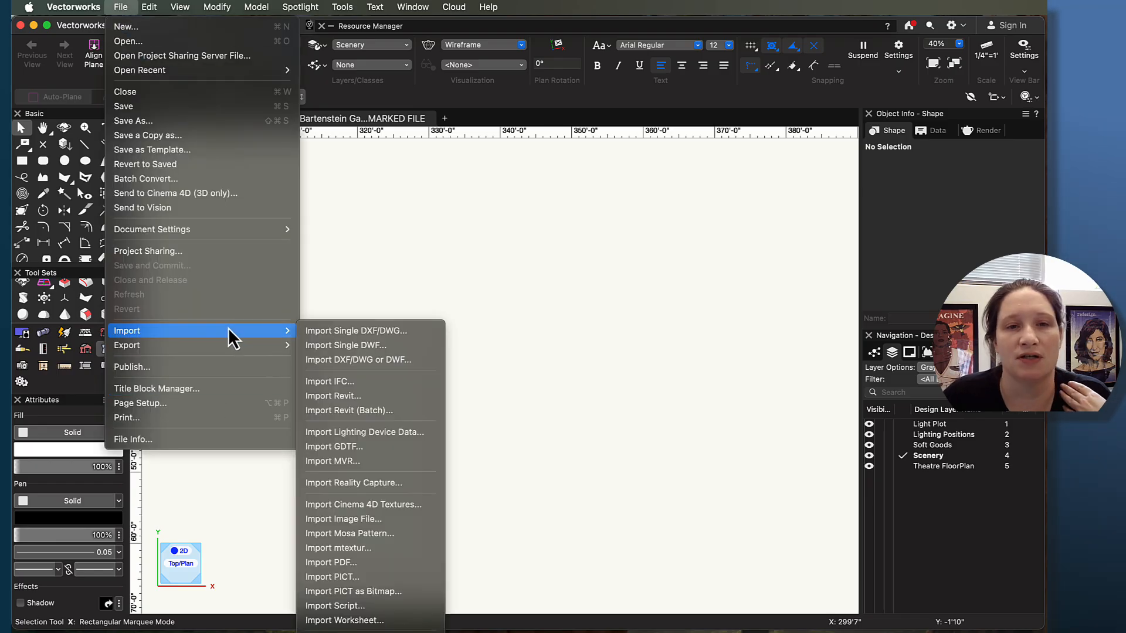
click(326, 330)
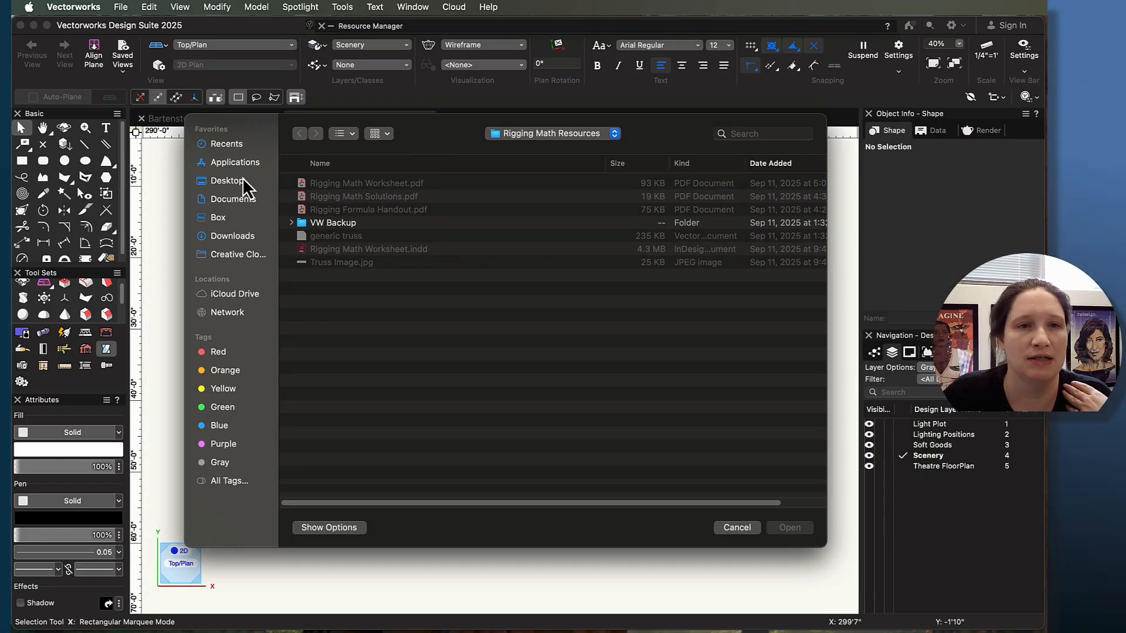
click(245, 178)
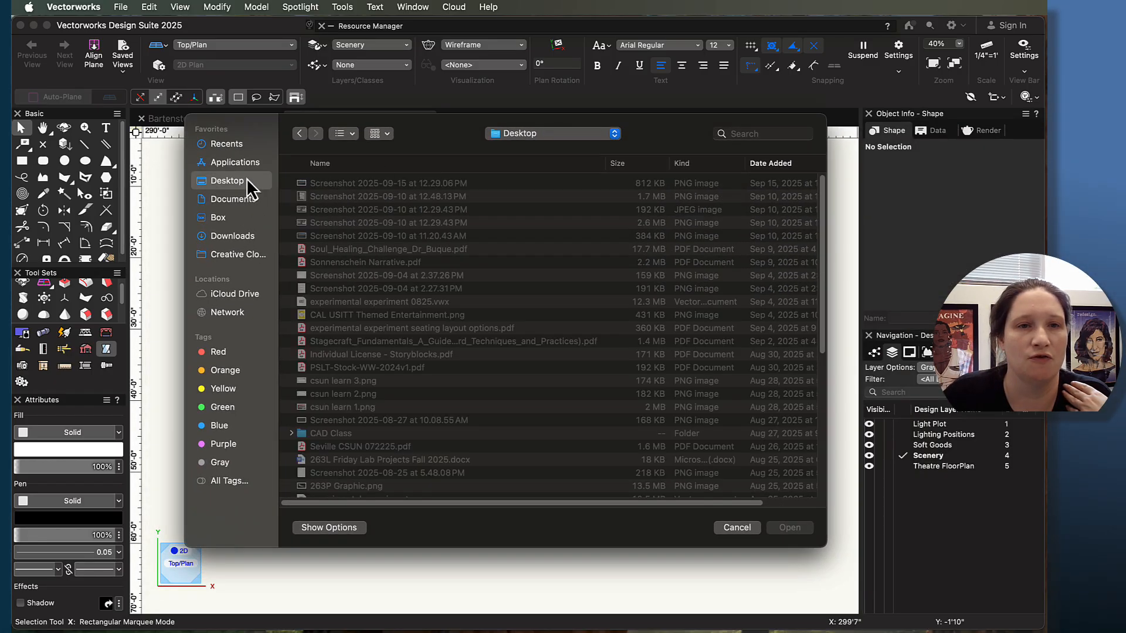
double_click(349, 435)
double_click(354, 182)
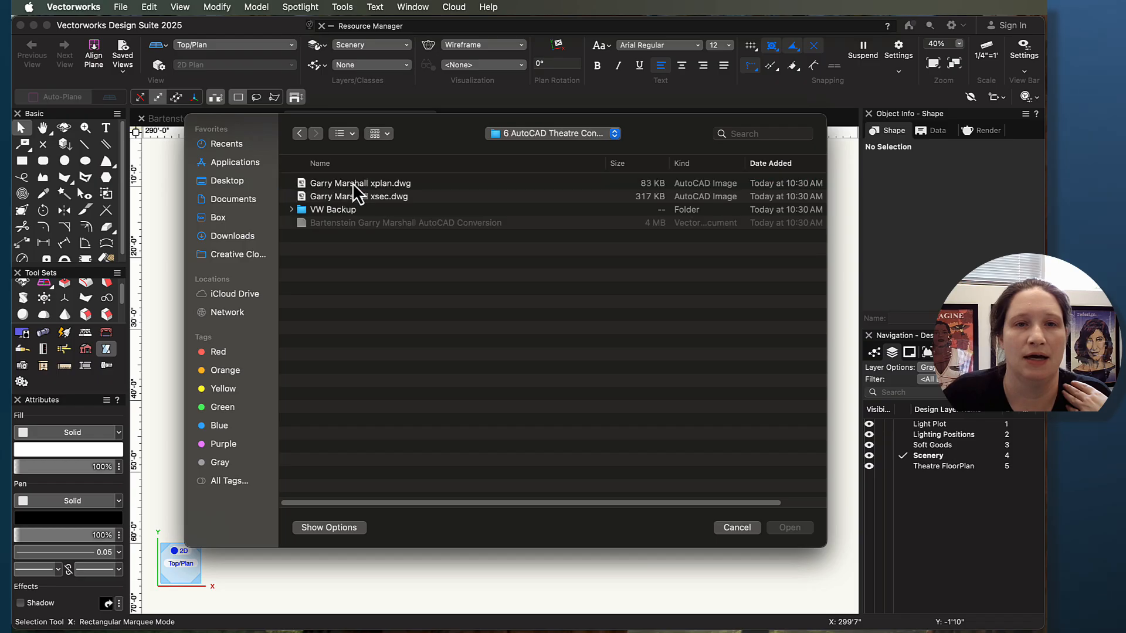
click(353, 184)
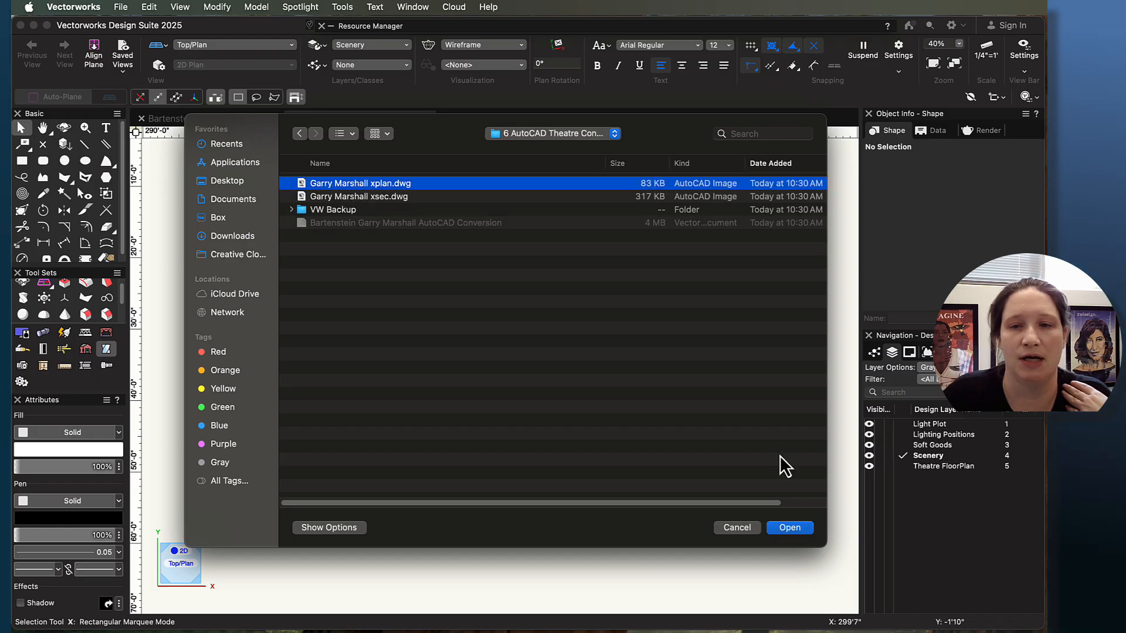
click(791, 528)
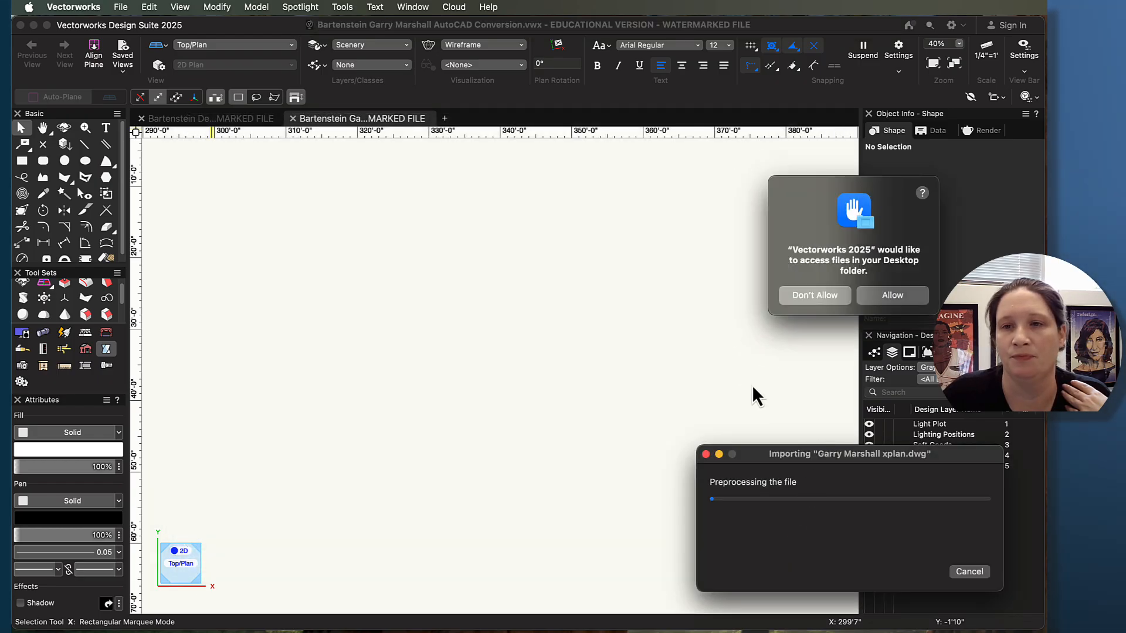
click(896, 298)
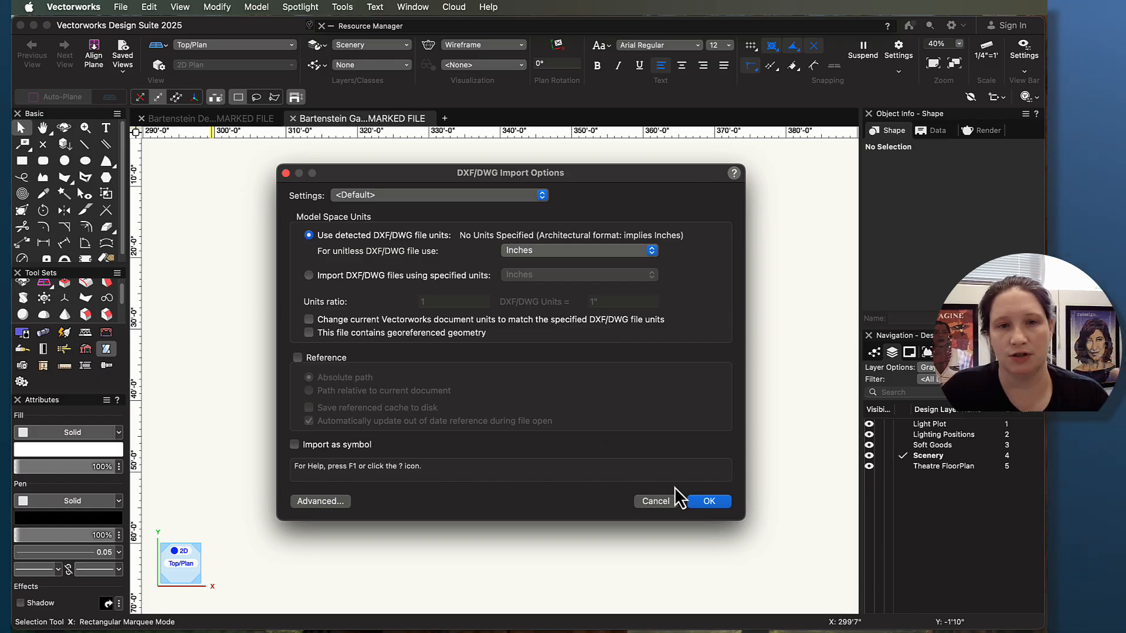
Step: Import the plan with the default options in inches, the proposed colour-to-line-weight mapping and Arial as the replacement font
click(712, 502)
drag(919, 174, 542, 164)
click(595, 416)
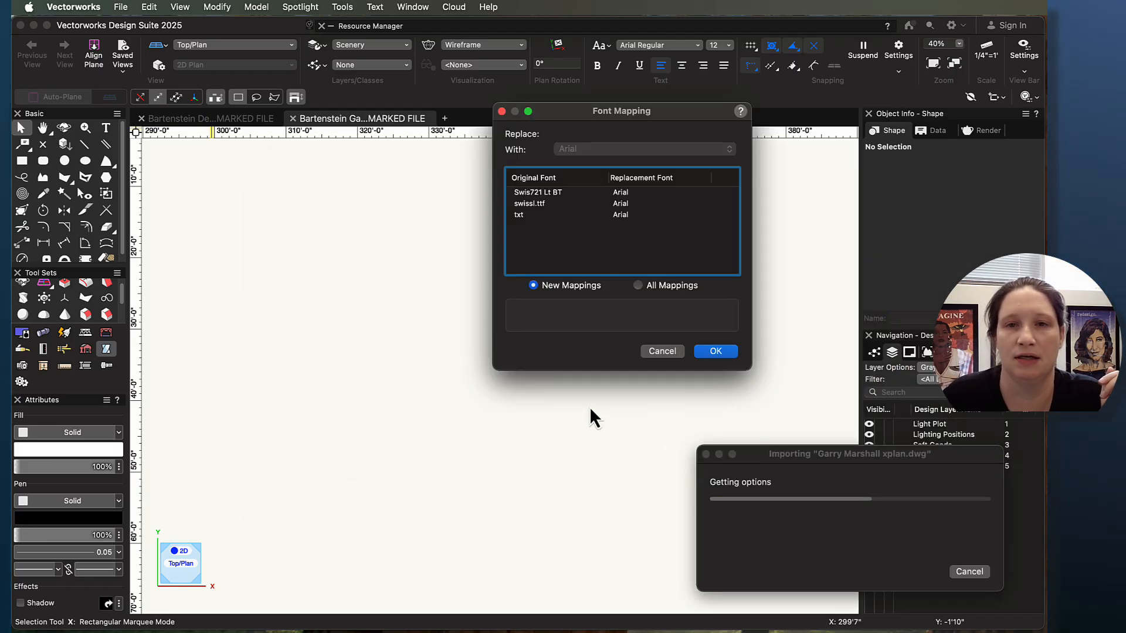
click(712, 351)
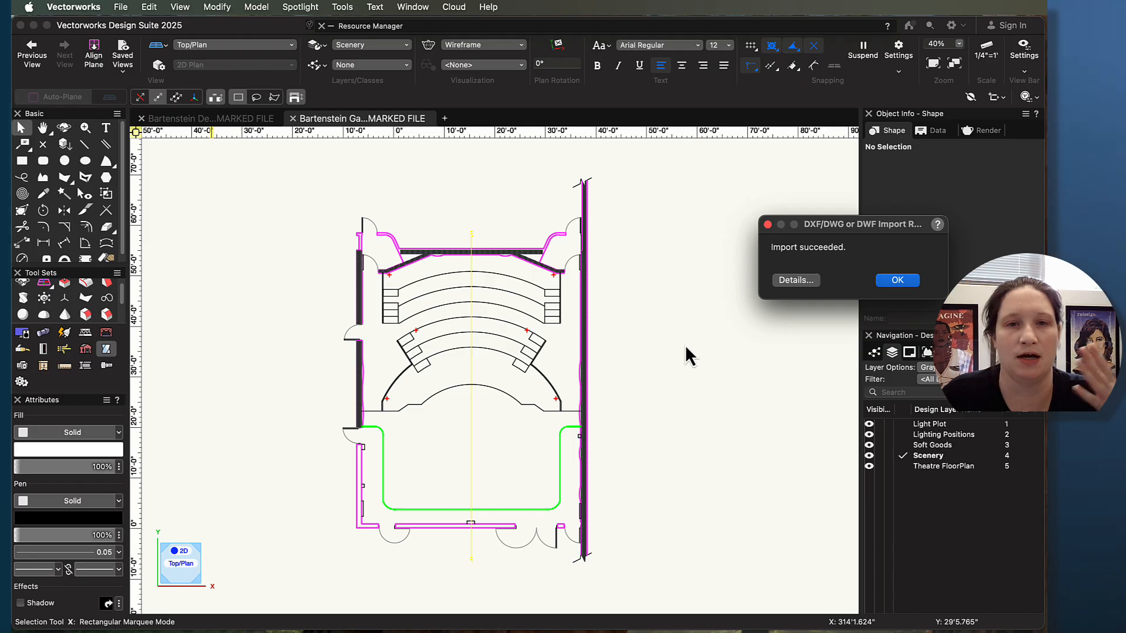
click(898, 280)
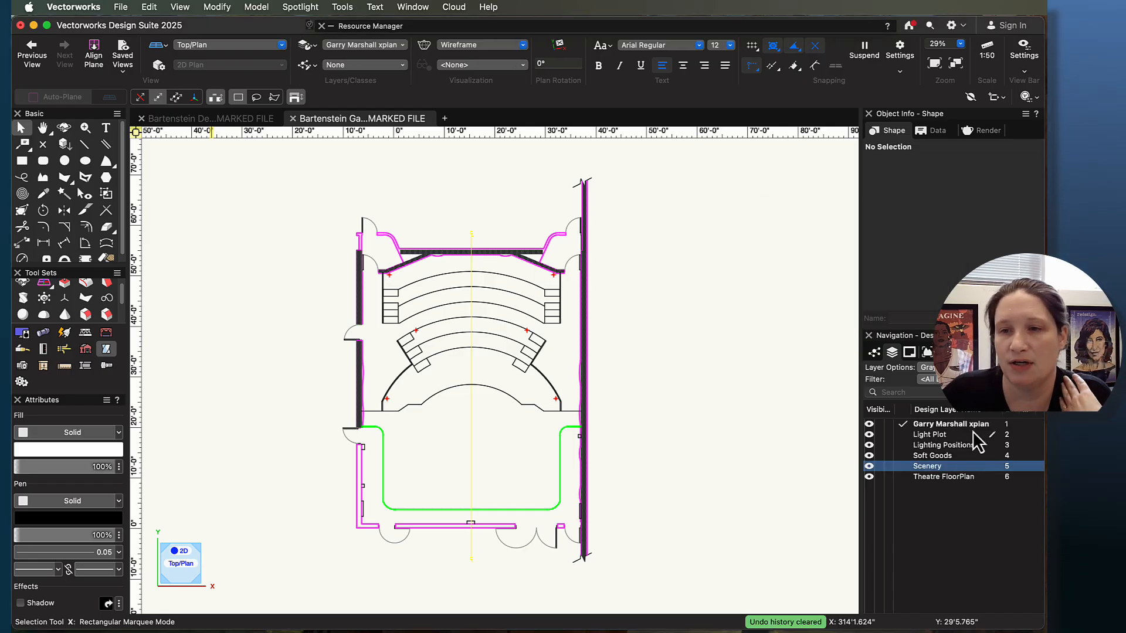
Step: Move the Garry Marshall xplan design layer to the bottom of the layer order, below Theatre FloorPlan
drag(1002, 427, 1015, 543)
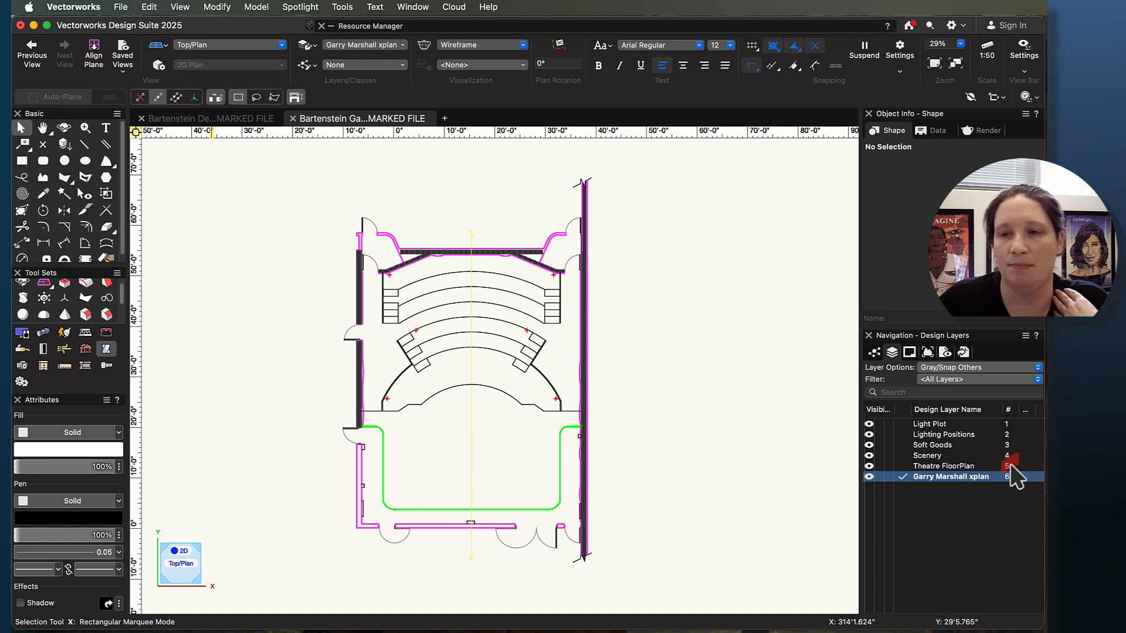
mouse_move(1010, 476)
mouse_down()
mouse_move(1009, 400)
mouse_move(1012, 524)
mouse_move(1025, 485)
mouse_up()
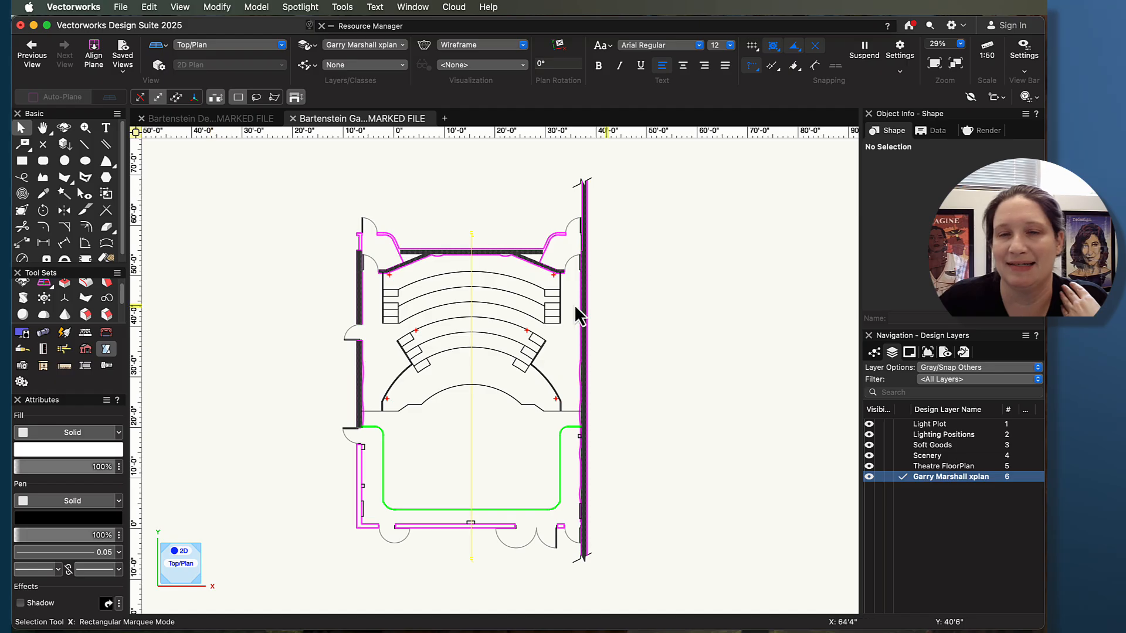
click(120, 7)
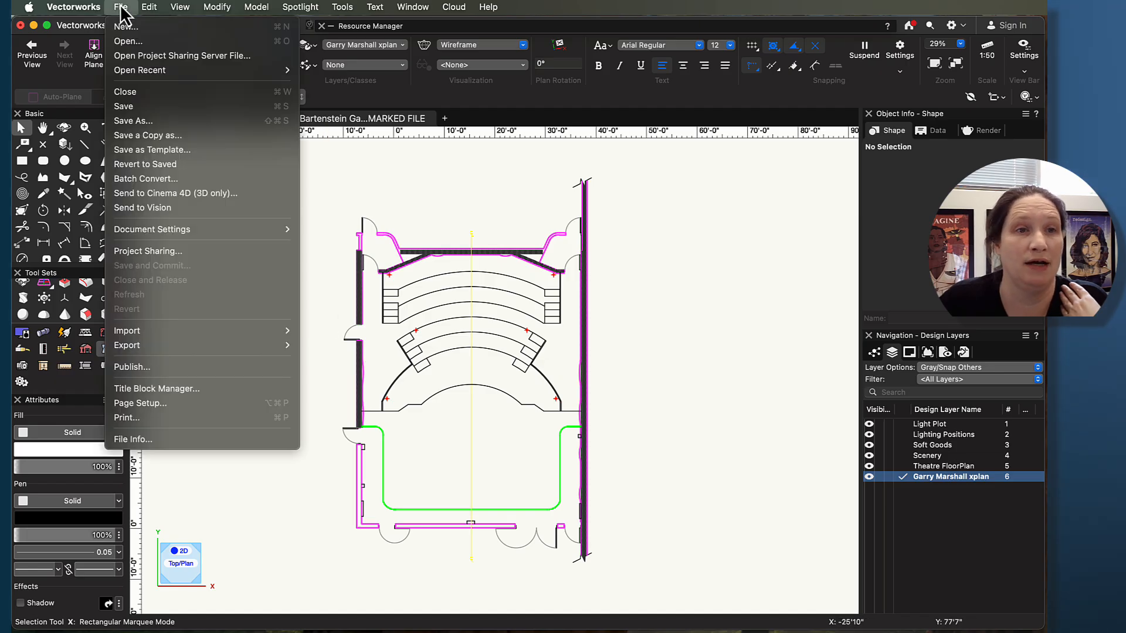
mouse_move(192, 331)
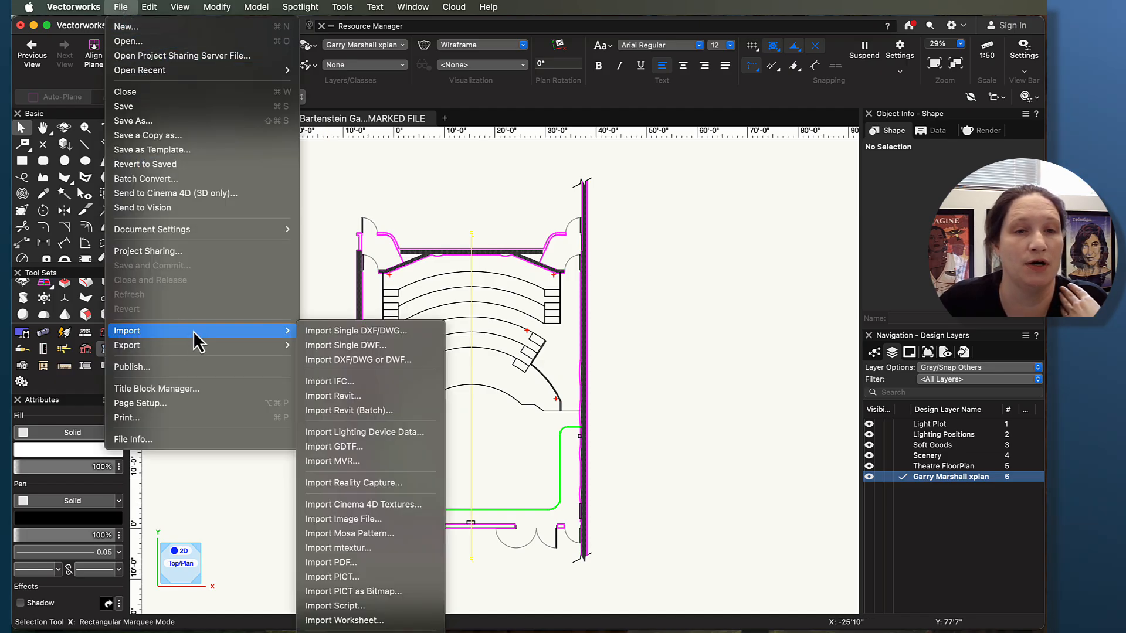
click(316, 332)
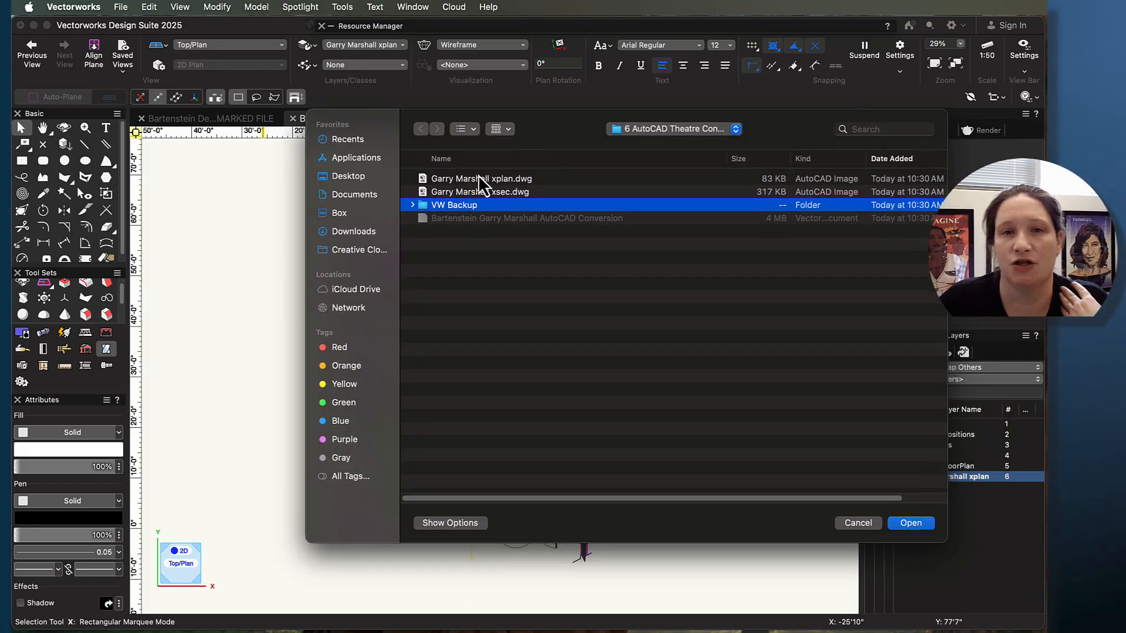
click(480, 194)
click(919, 528)
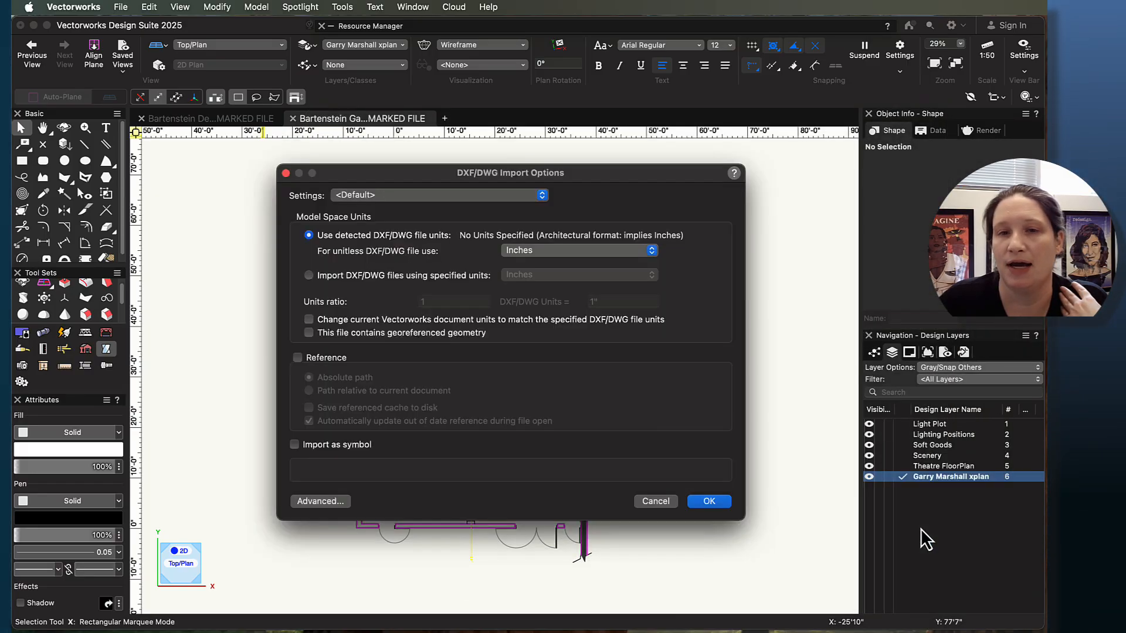
click(708, 502)
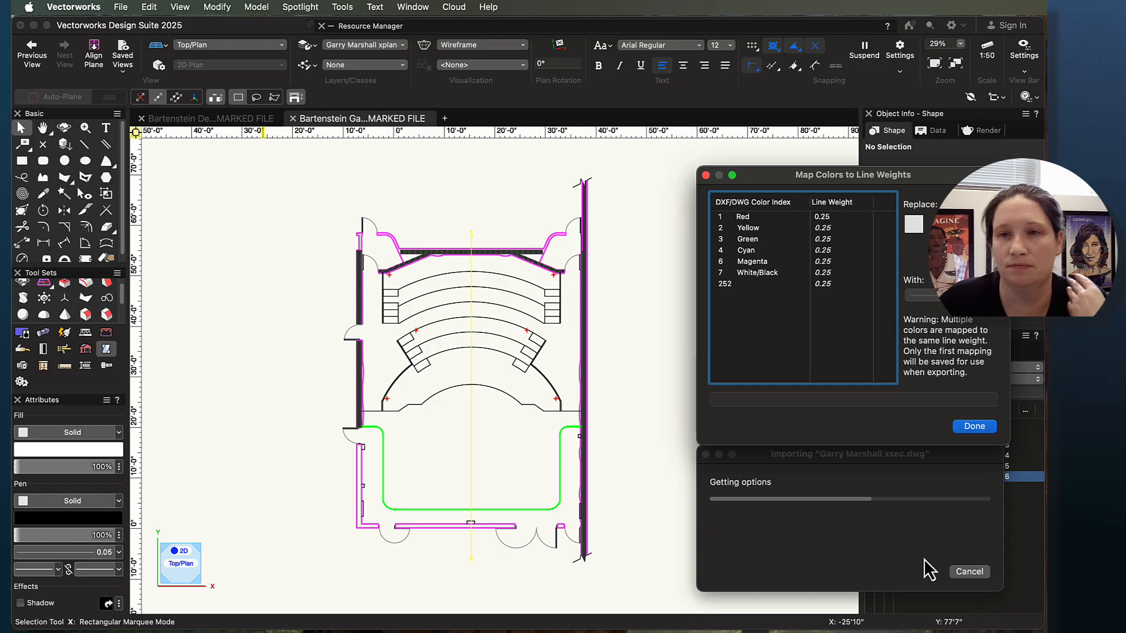
click(990, 433)
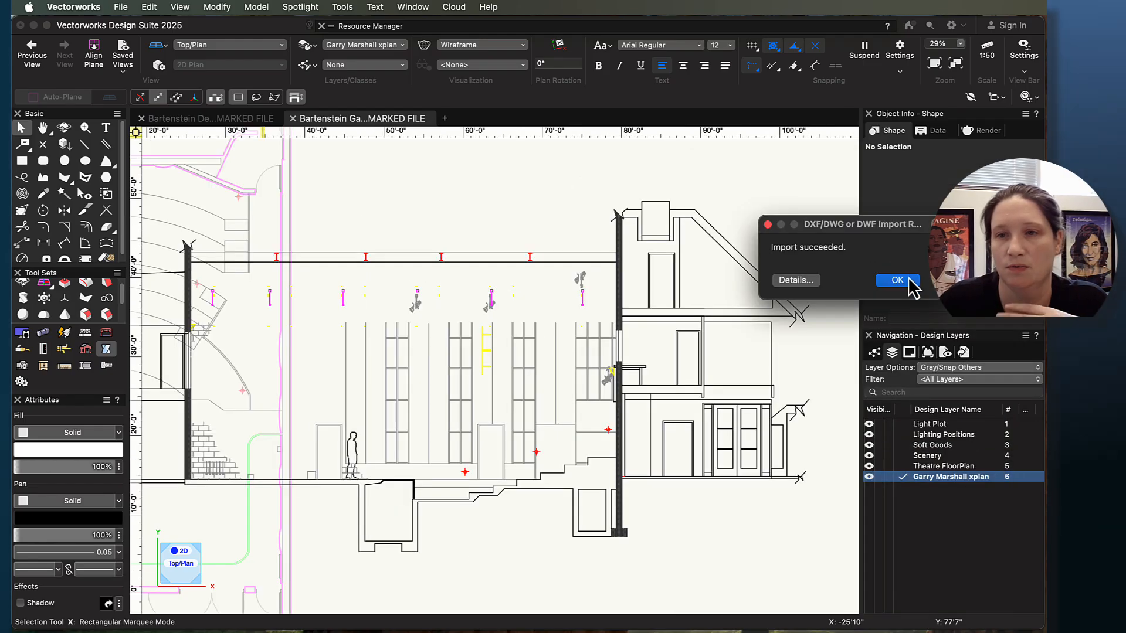
click(897, 282)
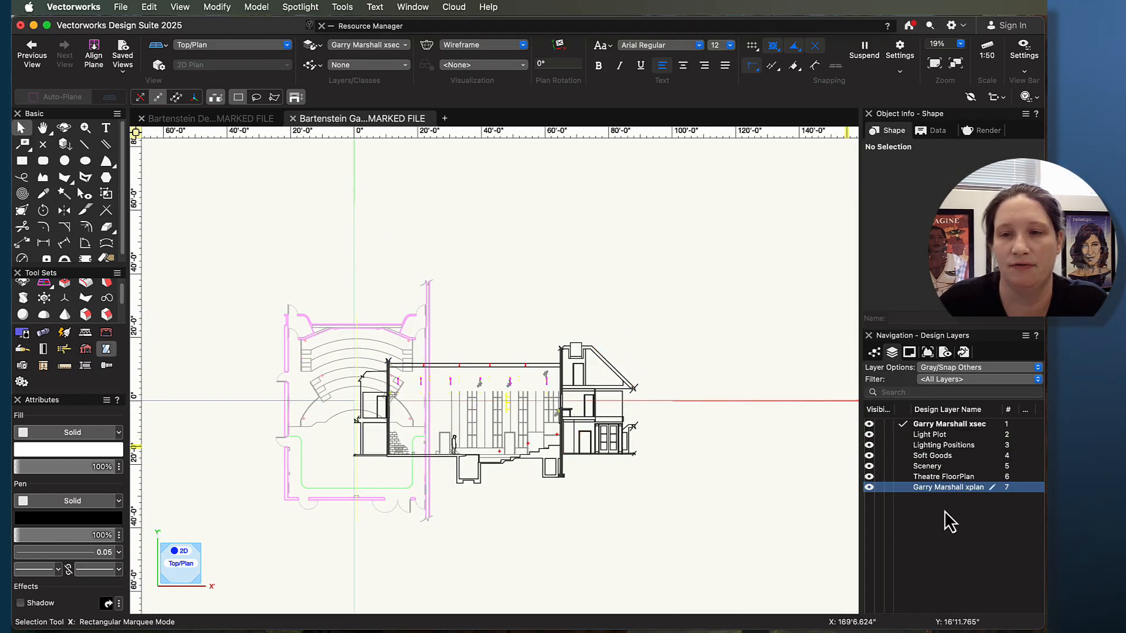
Step: Move the Garry Marshall xsec design layer to the bottom of the layer order, below Garry Marshall xplan
drag(1008, 423, 1003, 535)
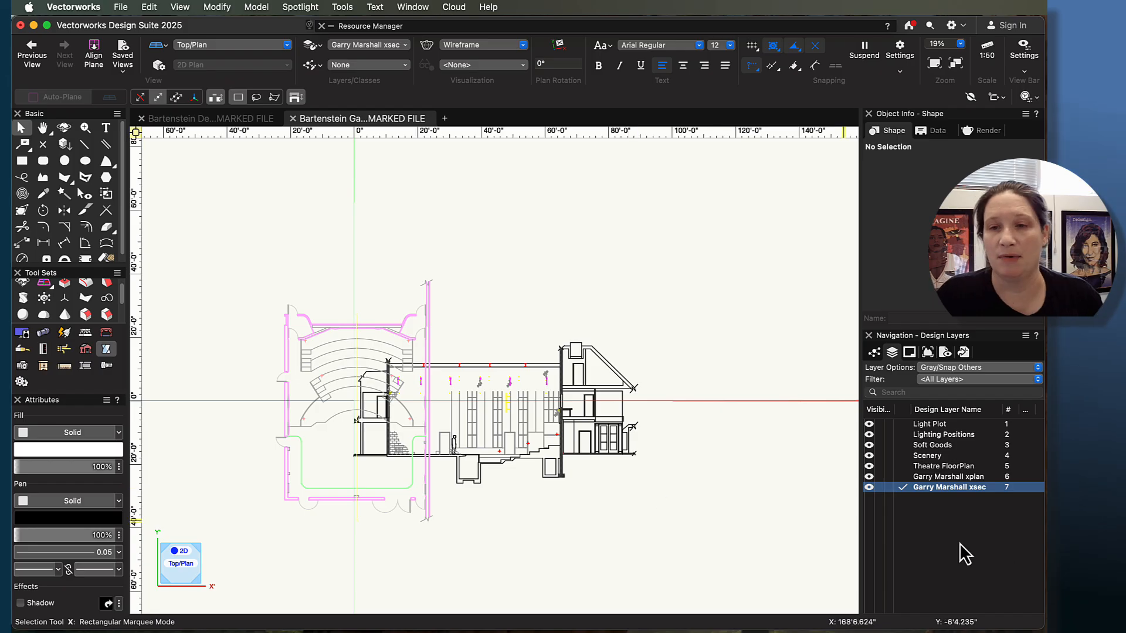
click(943, 491)
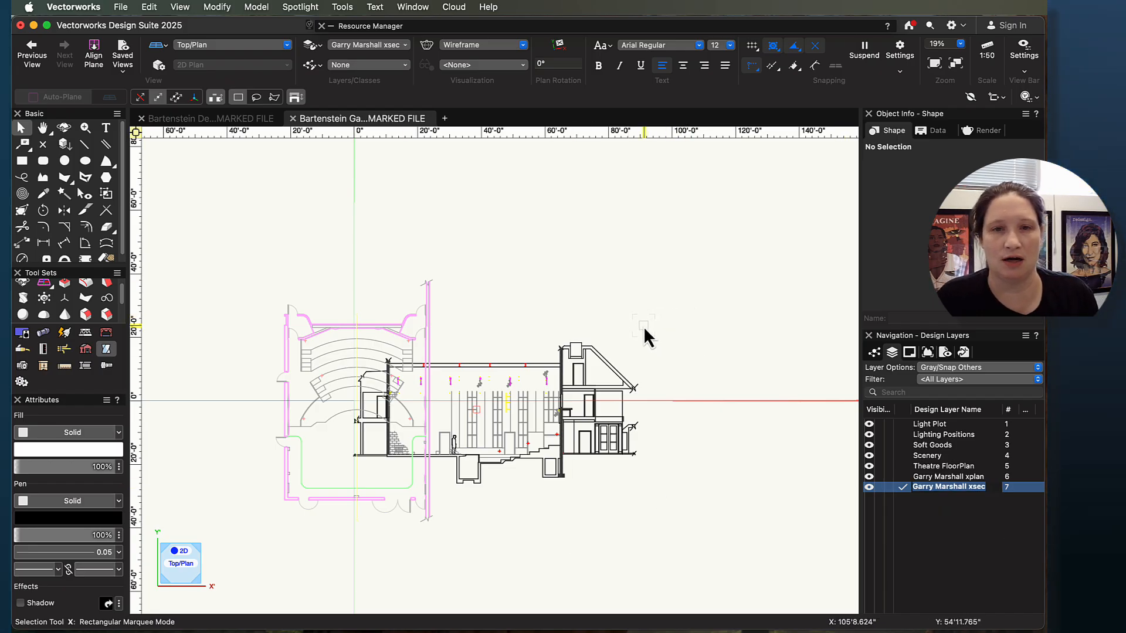
drag(669, 323, 697, 515)
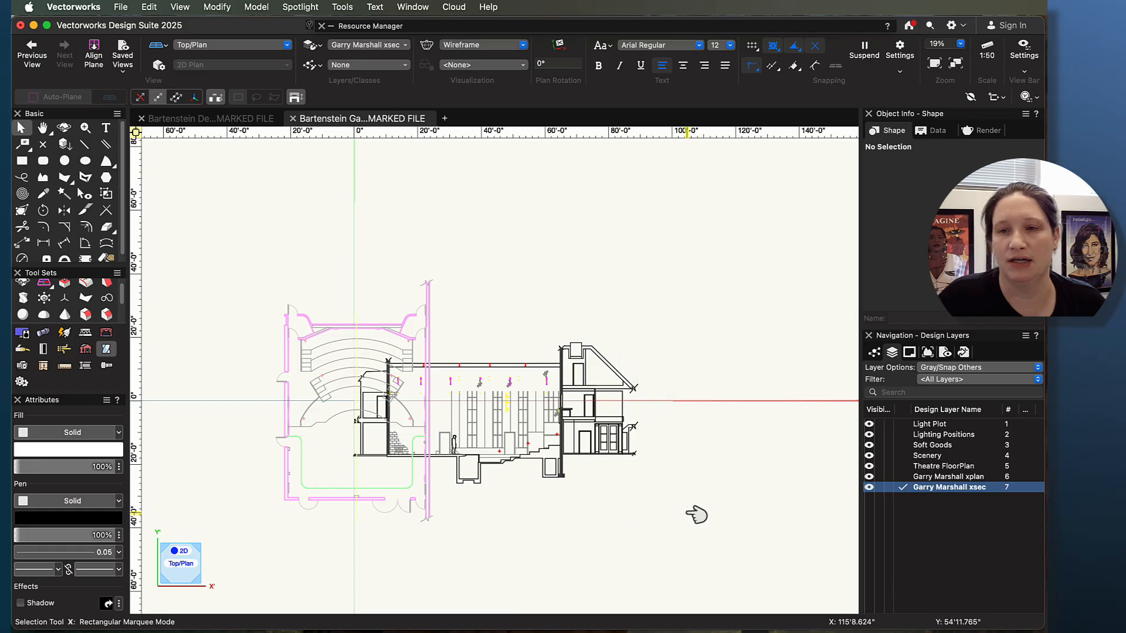
Step: Keep the layer options at Gray/Snap Others and select every object of the section drawing on the Garry Marshall xsec layer
click(975, 369)
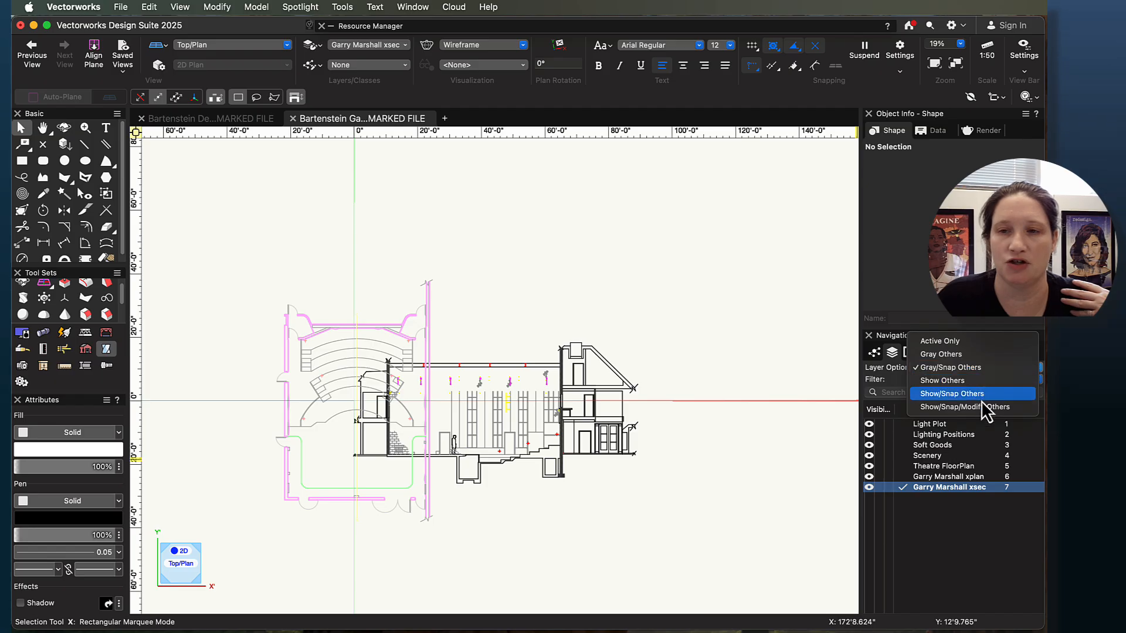
click(986, 369)
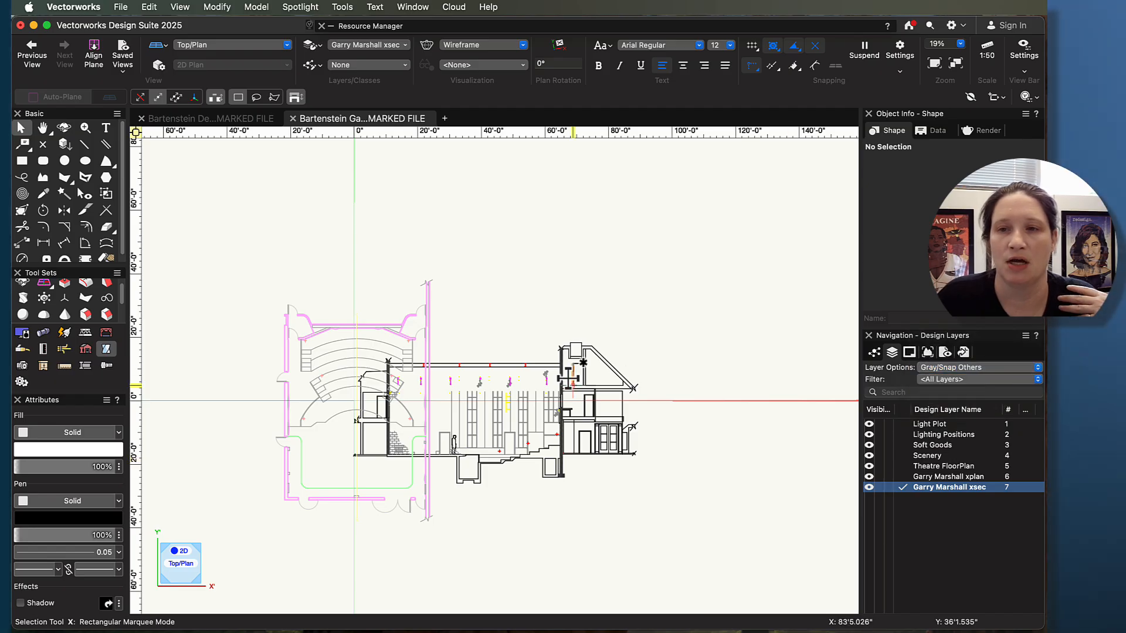
mouse_move(688, 322)
mouse_down()
mouse_move(559, 516)
mouse_move(353, 490)
mouse_move(356, 533)
mouse_move(604, 472)
mouse_move(334, 477)
mouse_move(343, 502)
mouse_up()
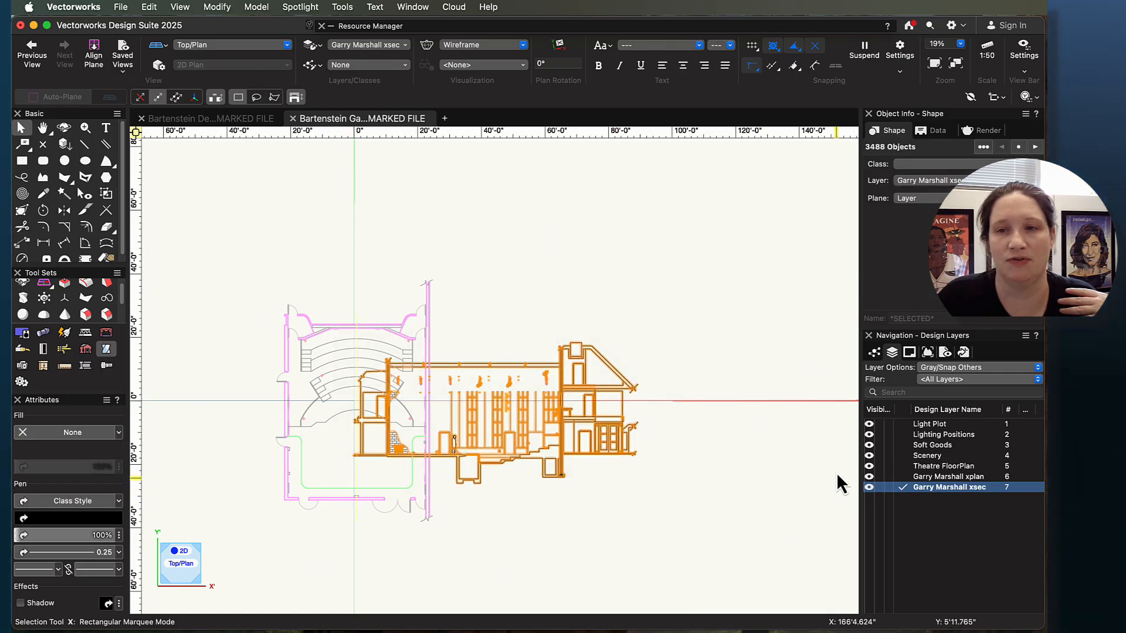
key(super+a)
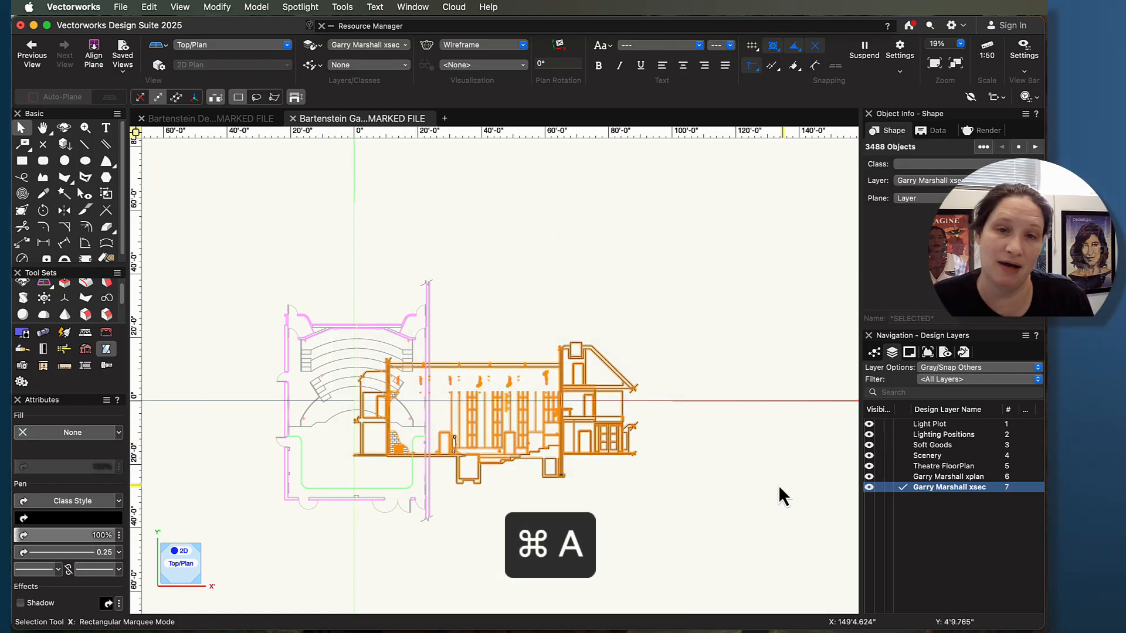
click(700, 347)
key(super+a)
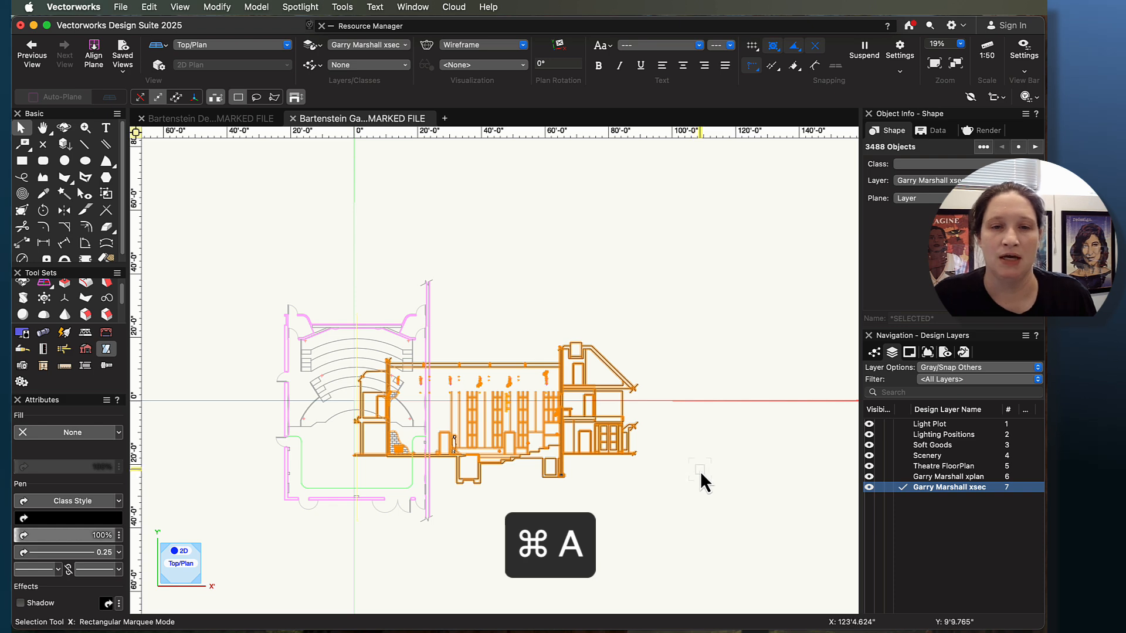
Step: Move the selected section drawing 20' in X and 0" in Y, repeat the same move once, and deselect it
key(super+m)
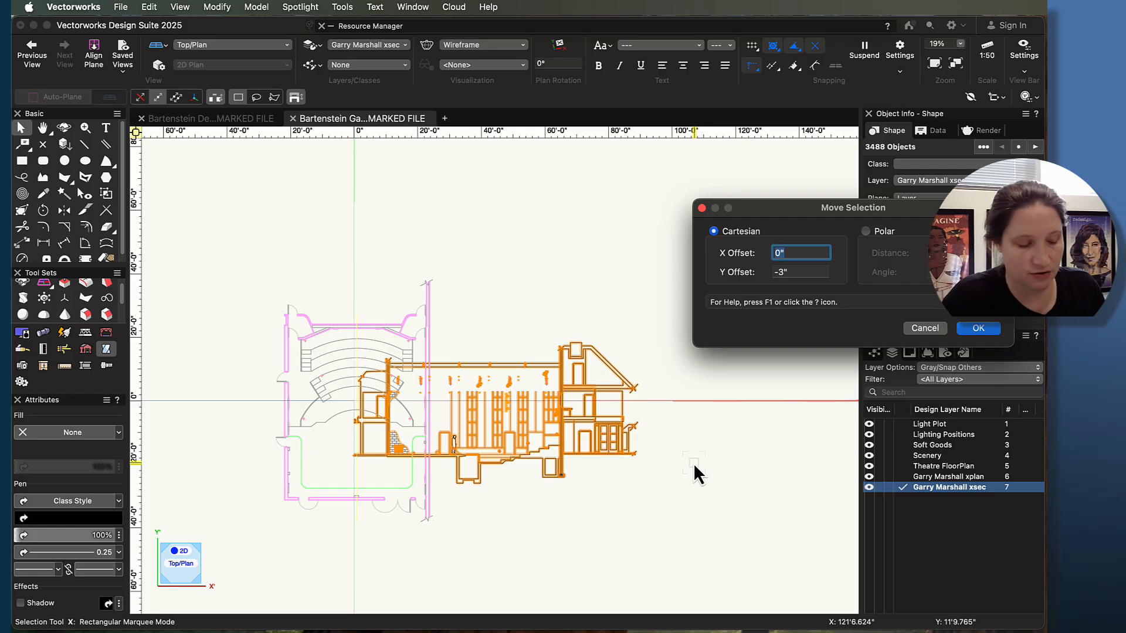
text(20')
key(Tab)
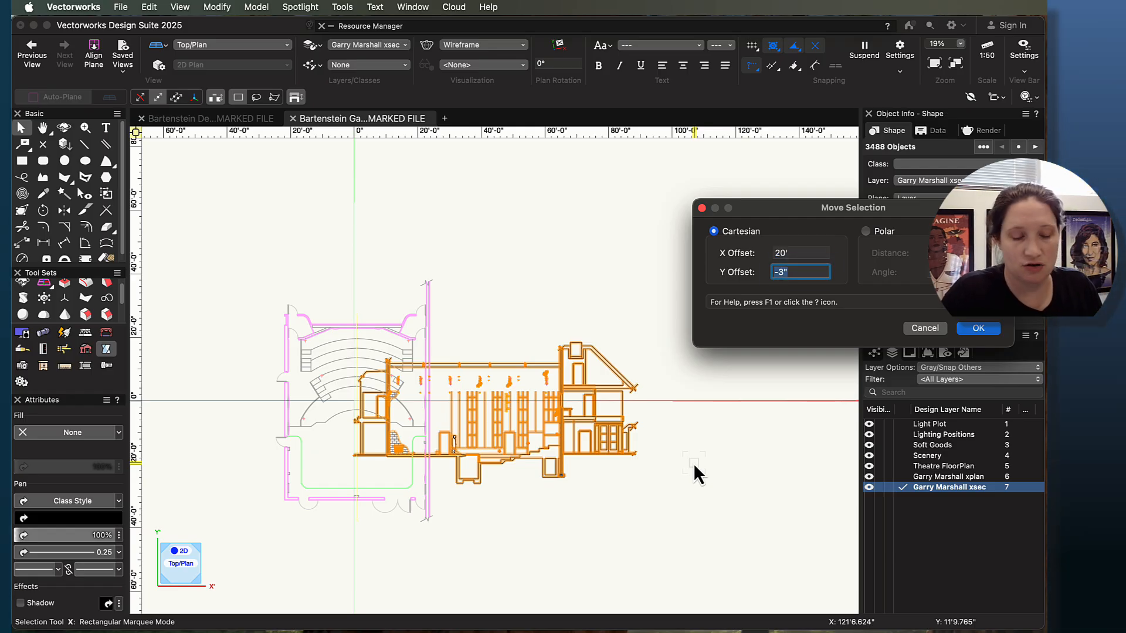
key(Return)
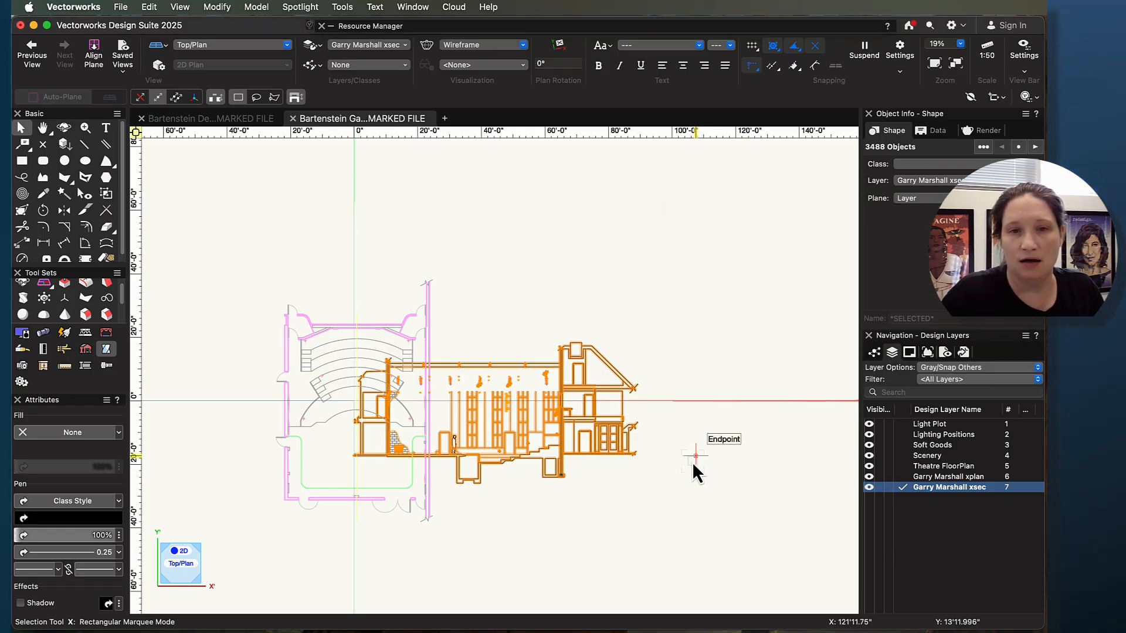
key(super+m)
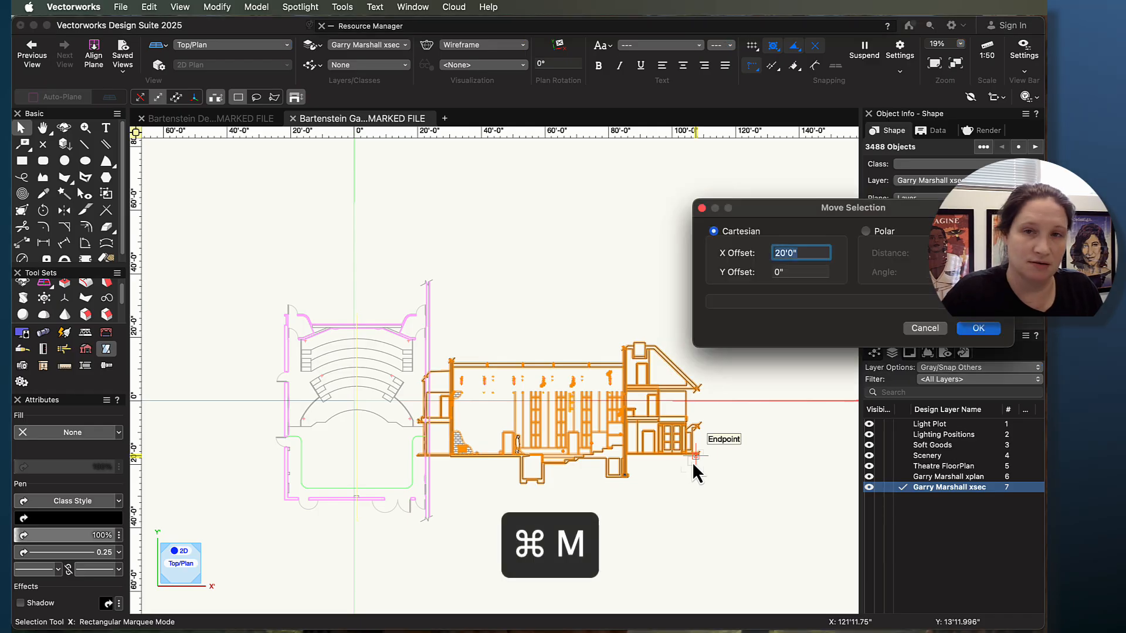
key(Return)
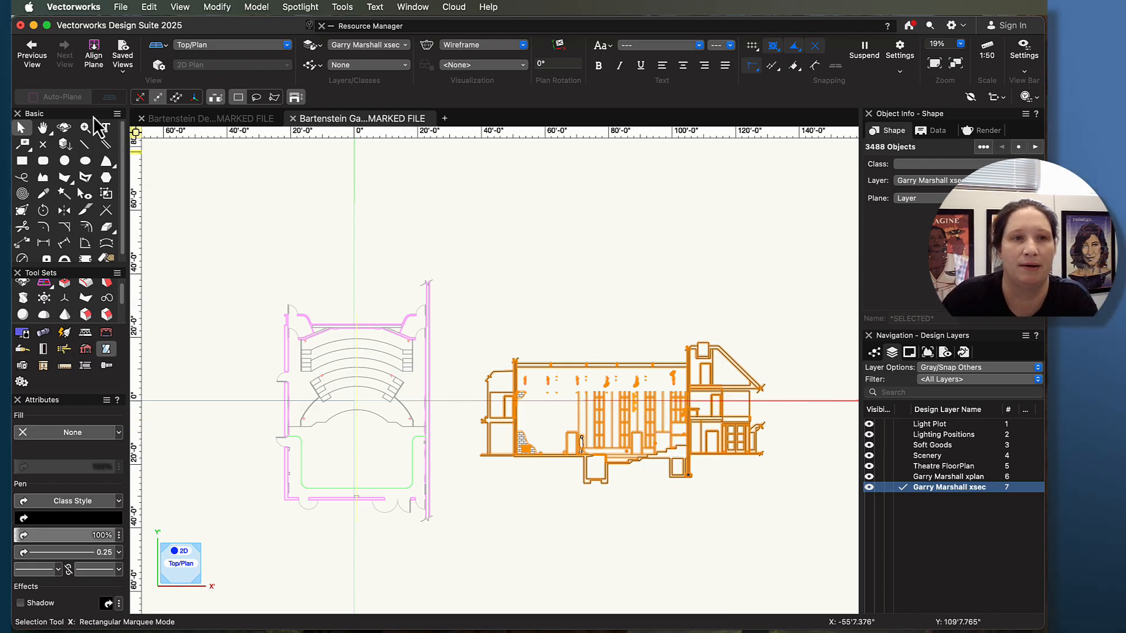
click(241, 316)
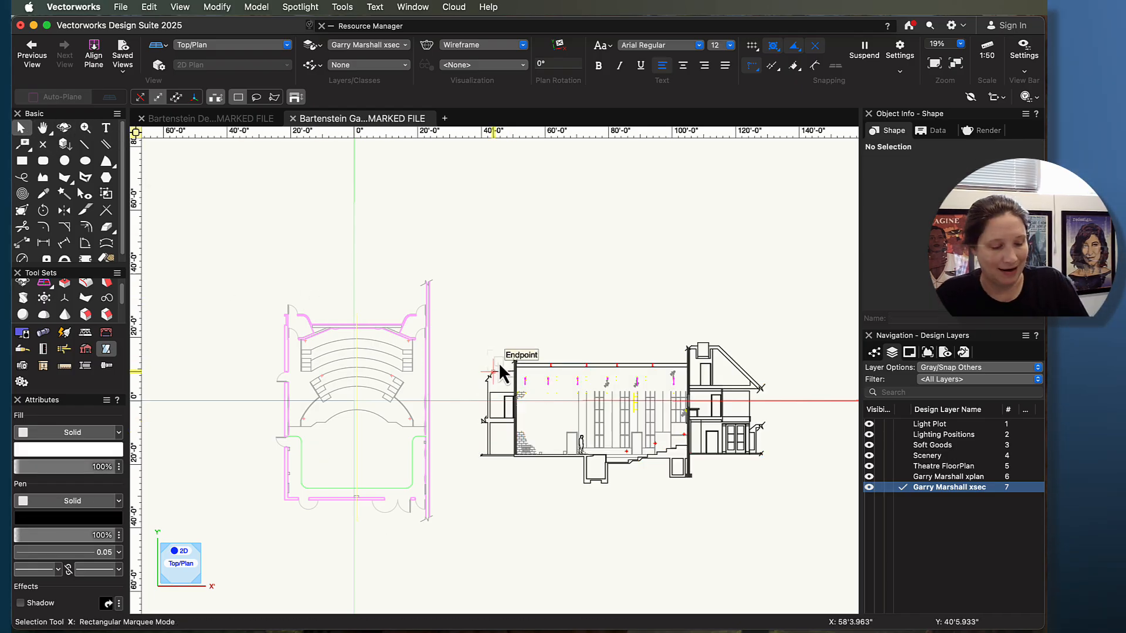
key(shift+c)
mouse_move(465, 362)
mouse_down()
mouse_move(442, 555)
mouse_move(447, 505)
mouse_move(297, 357)
mouse_move(552, 391)
mouse_move(403, 420)
mouse_move(483, 429)
mouse_up()
key(super+5)
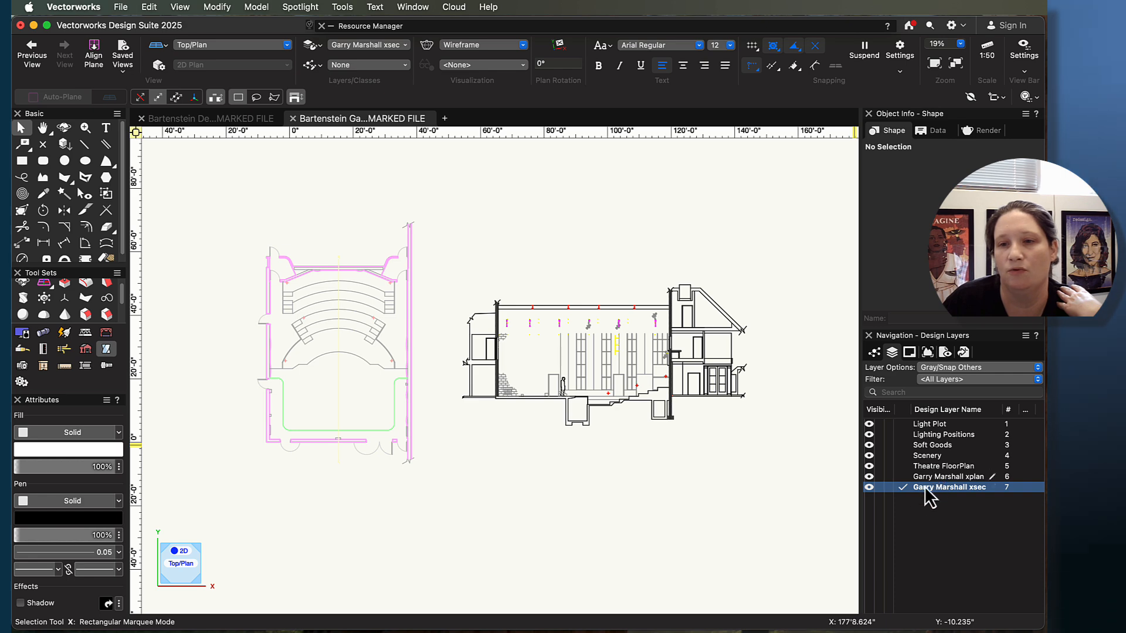
Step: Compare the Garry Marshall xplan, Garry Marshall xsec and Theatre FloorPlan layers and examine the design layer scales in the Organization dialog
click(902, 477)
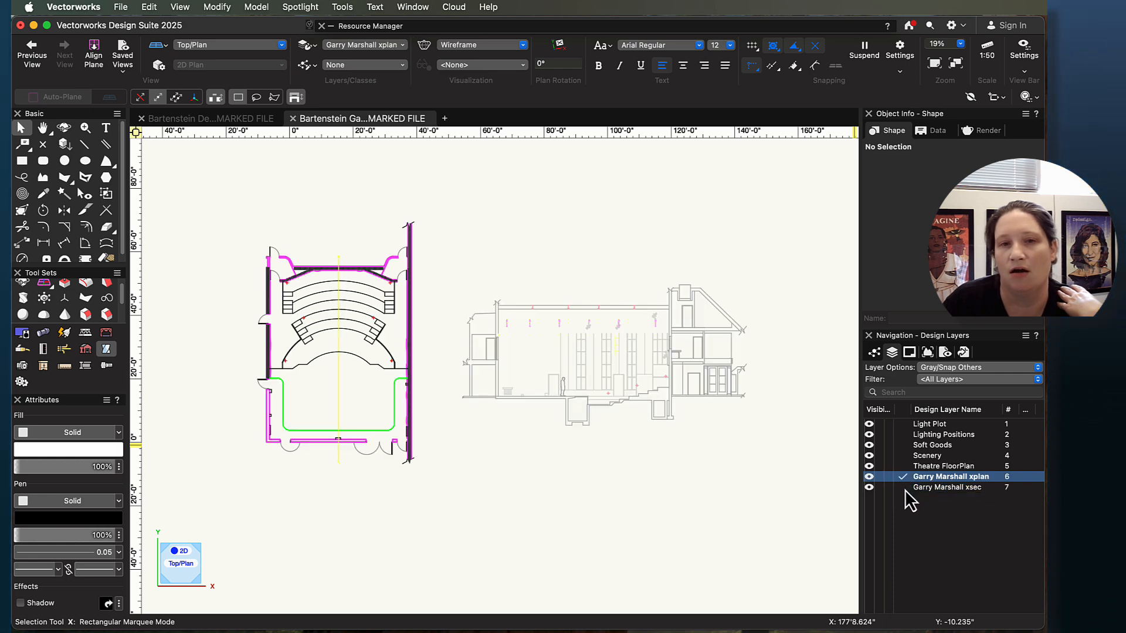
click(906, 489)
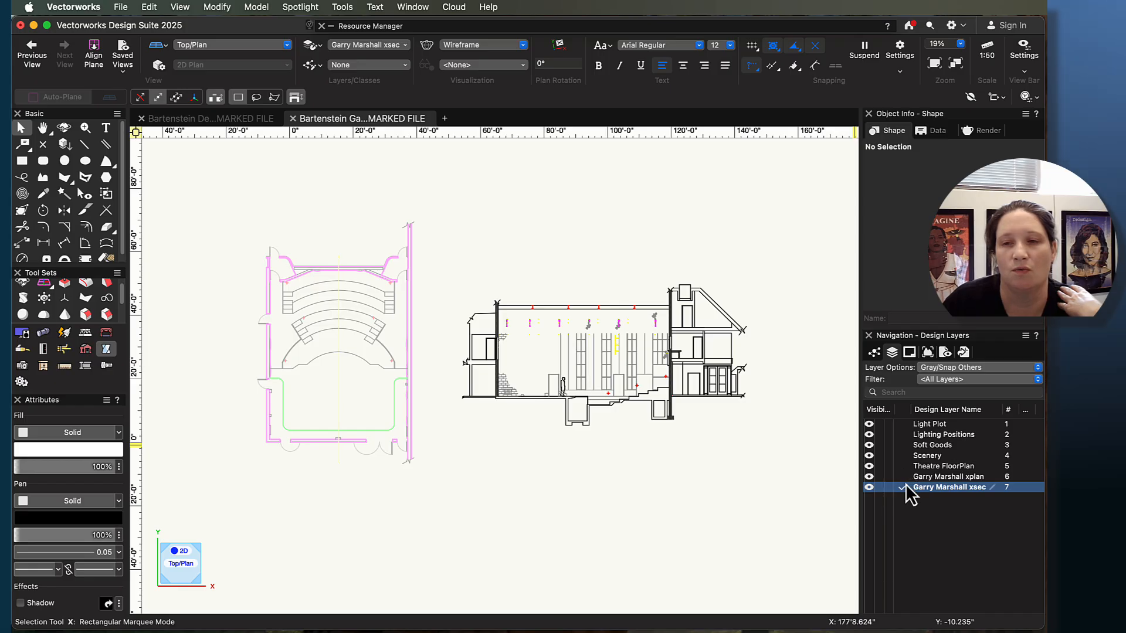
click(892, 354)
drag(901, 151, 543, 160)
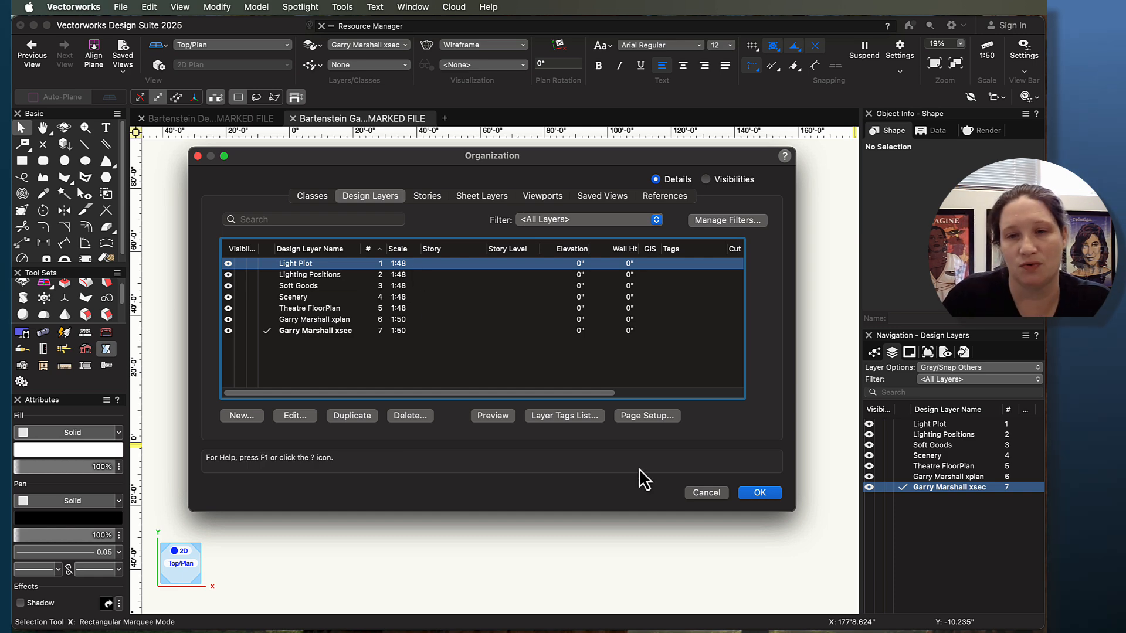
click(708, 494)
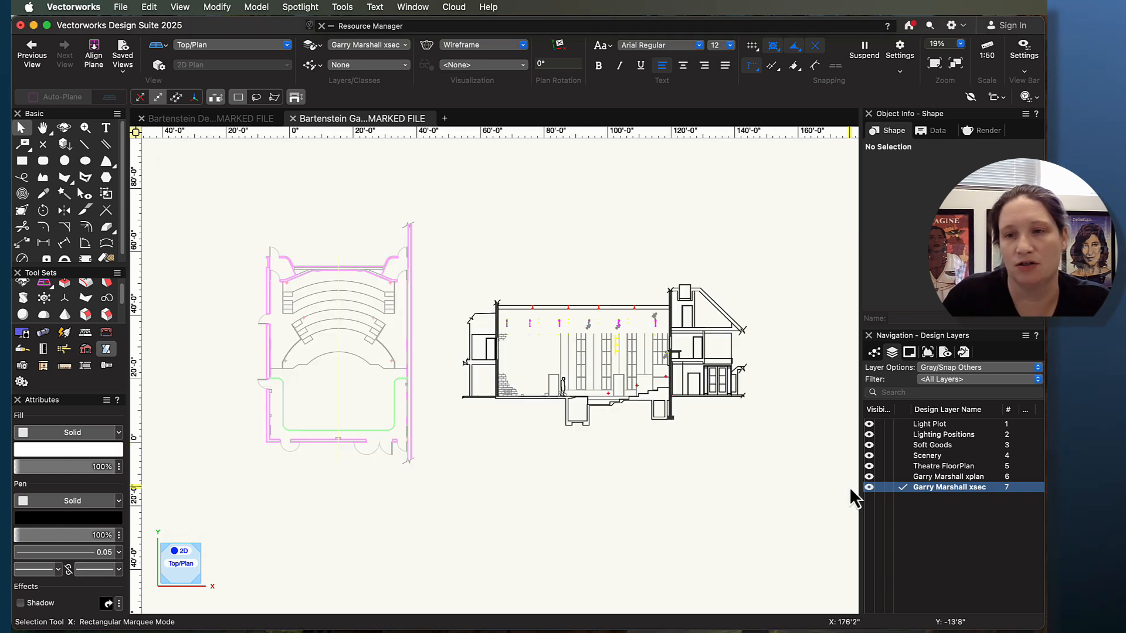
click(901, 468)
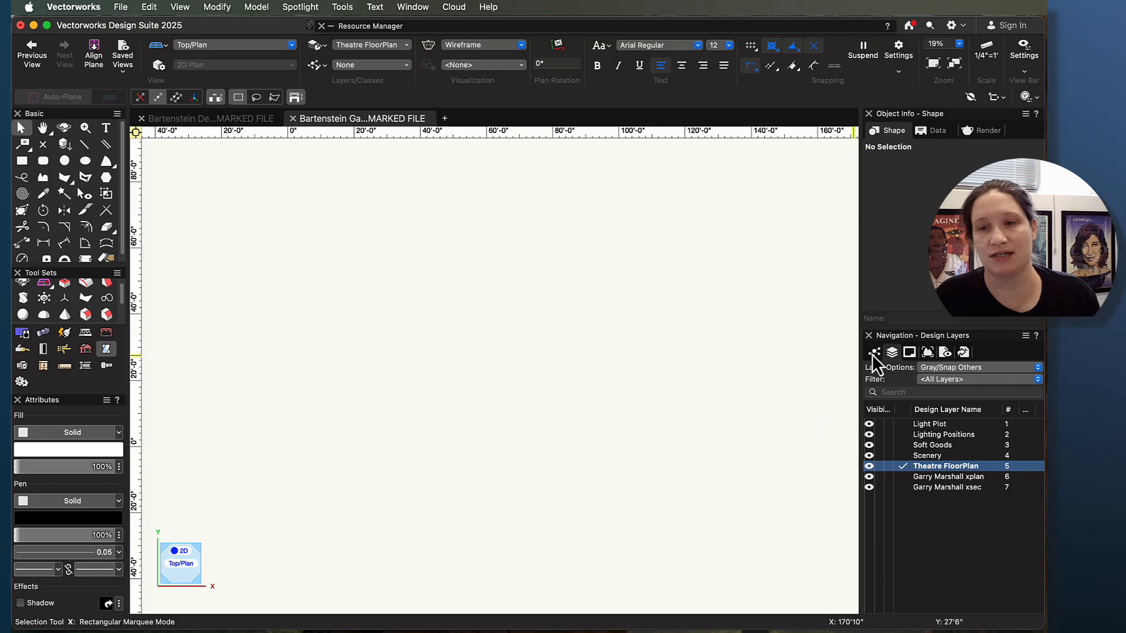
click(908, 477)
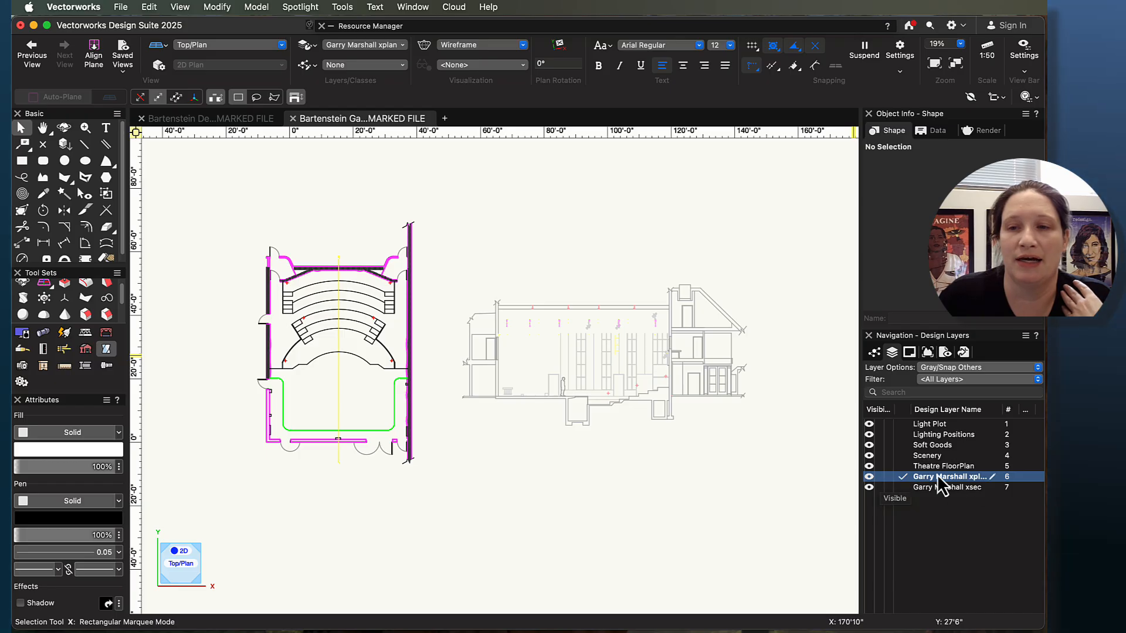
click(987, 50)
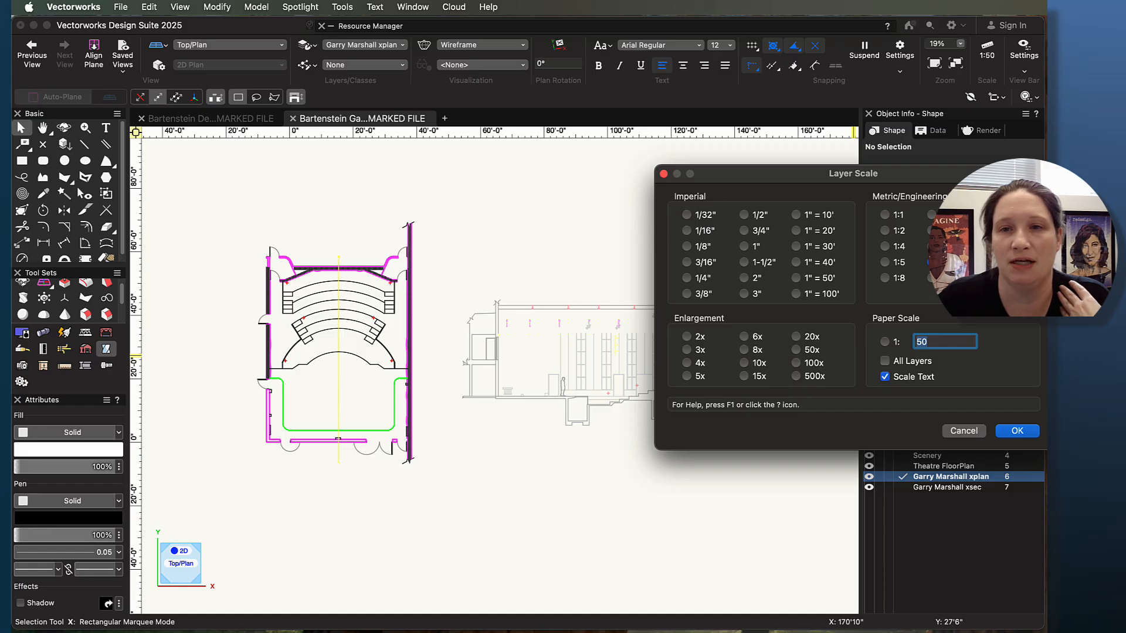
click(687, 278)
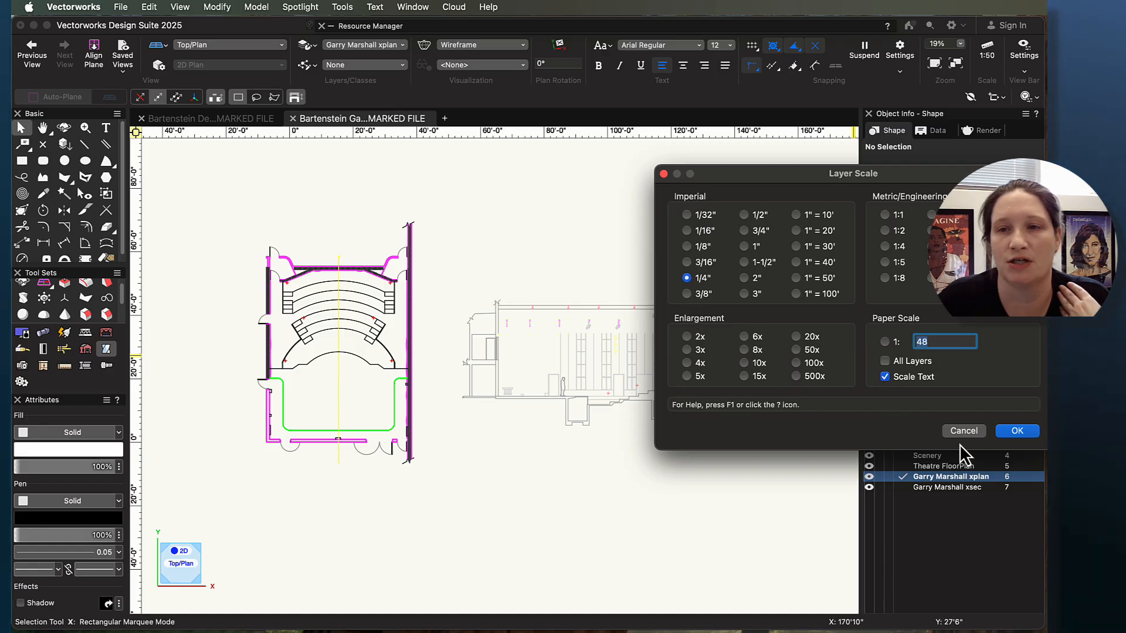
click(1020, 432)
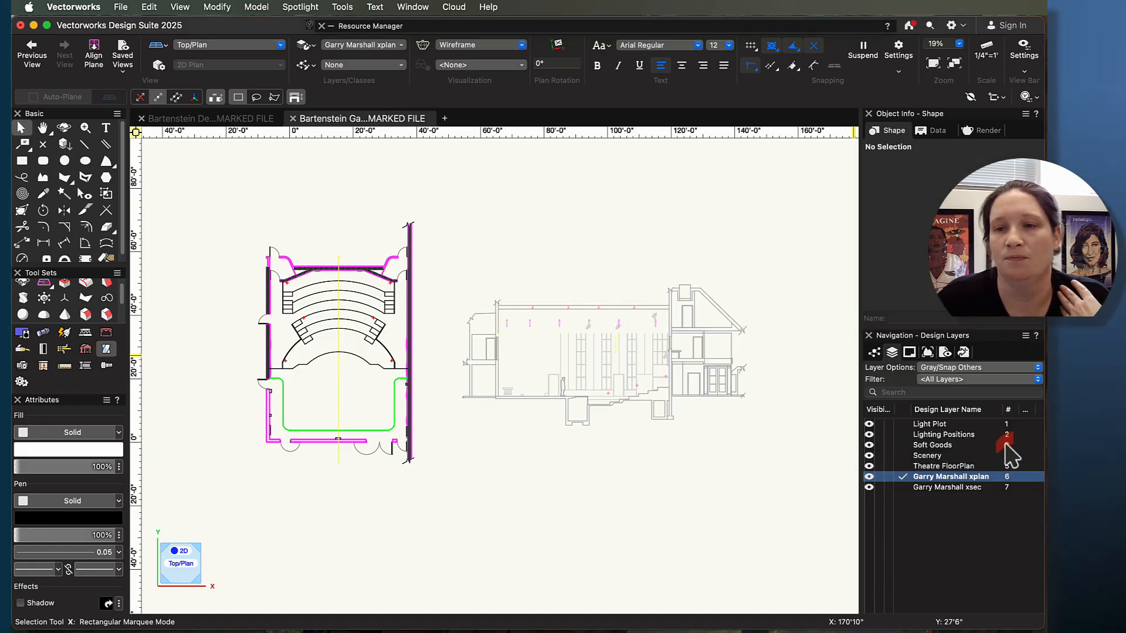
Step: Set the Garry Marshall xsec layer's scale to imperial 1/4" (1:48) with text scaling on
click(900, 488)
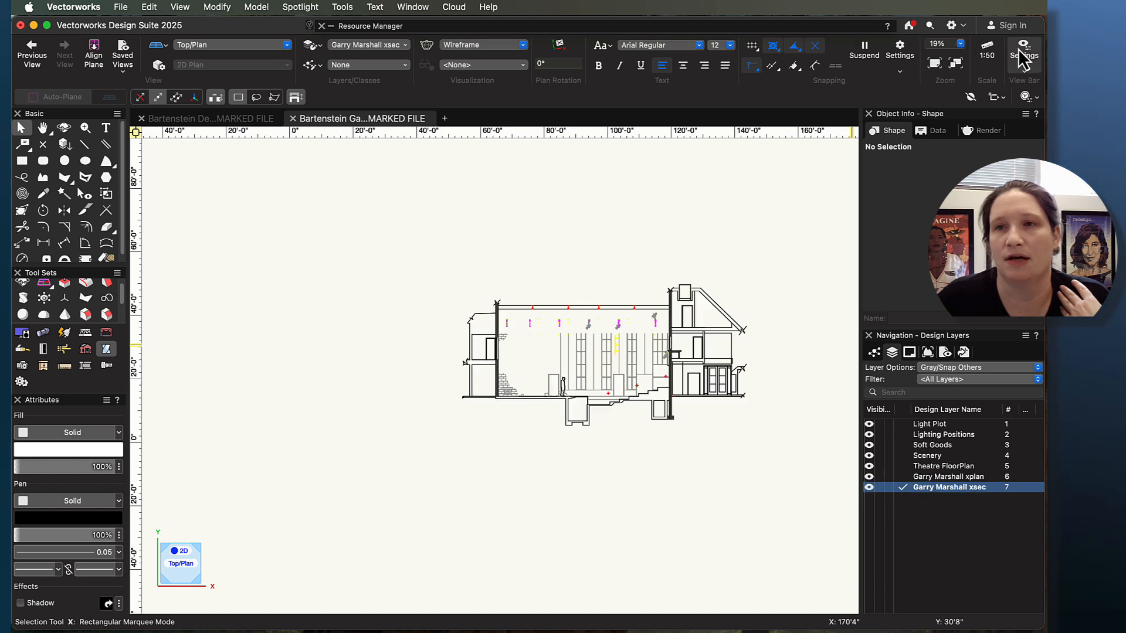
click(987, 52)
drag(836, 166, 705, 168)
click(563, 279)
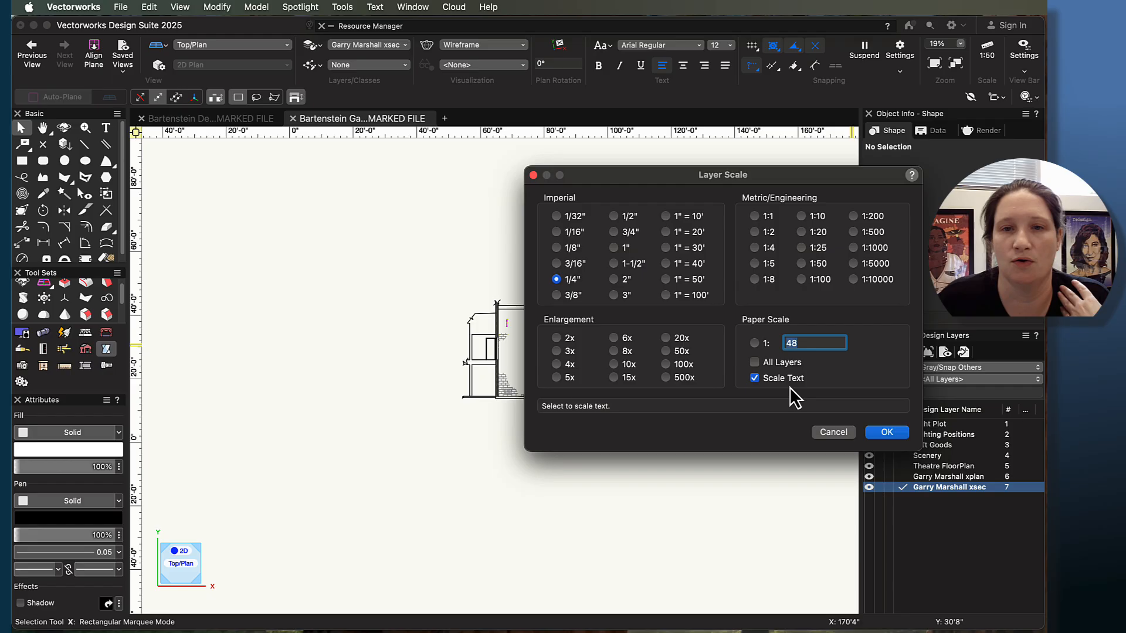
click(887, 432)
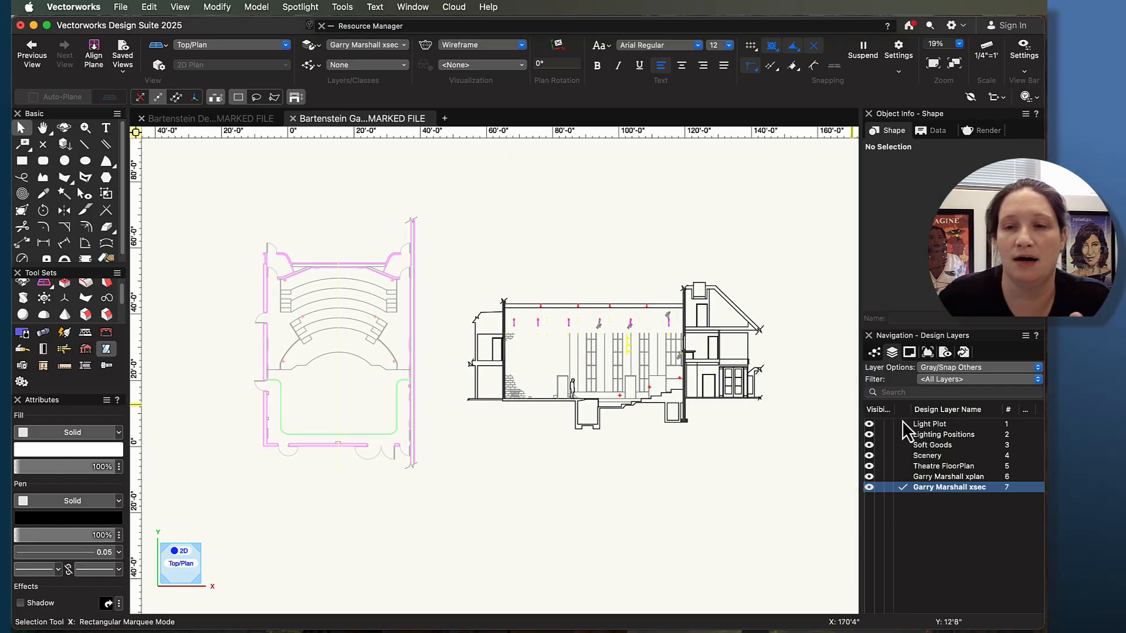
Step: Select every object on the Garry Marshall xplan layer and move the plan away from the origin, with its centerline at about X -74'
click(903, 467)
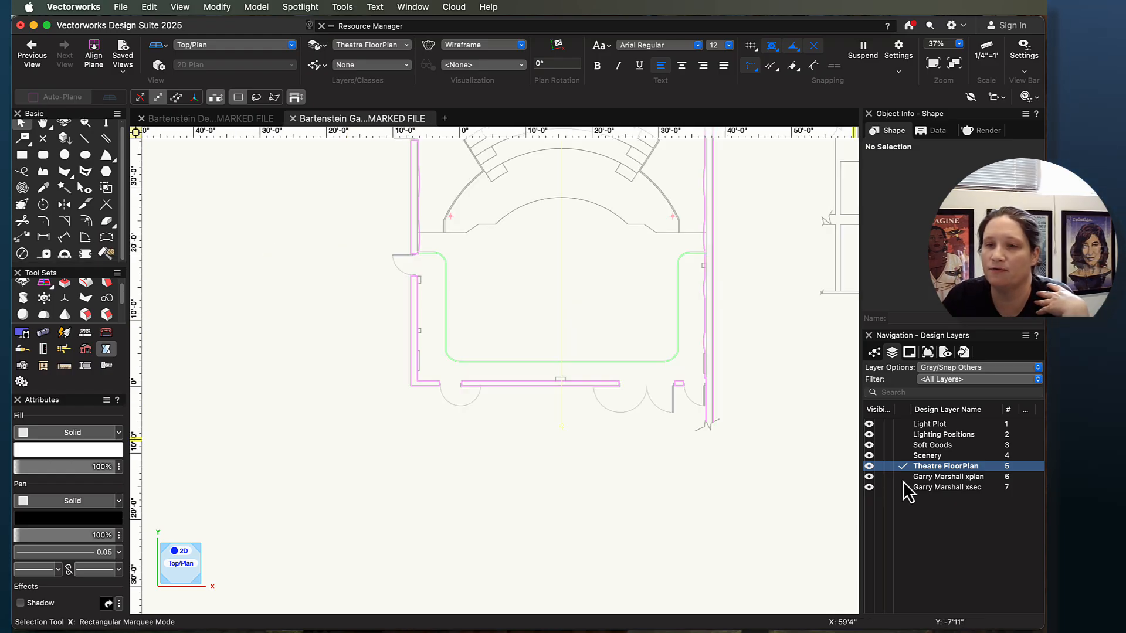
click(904, 478)
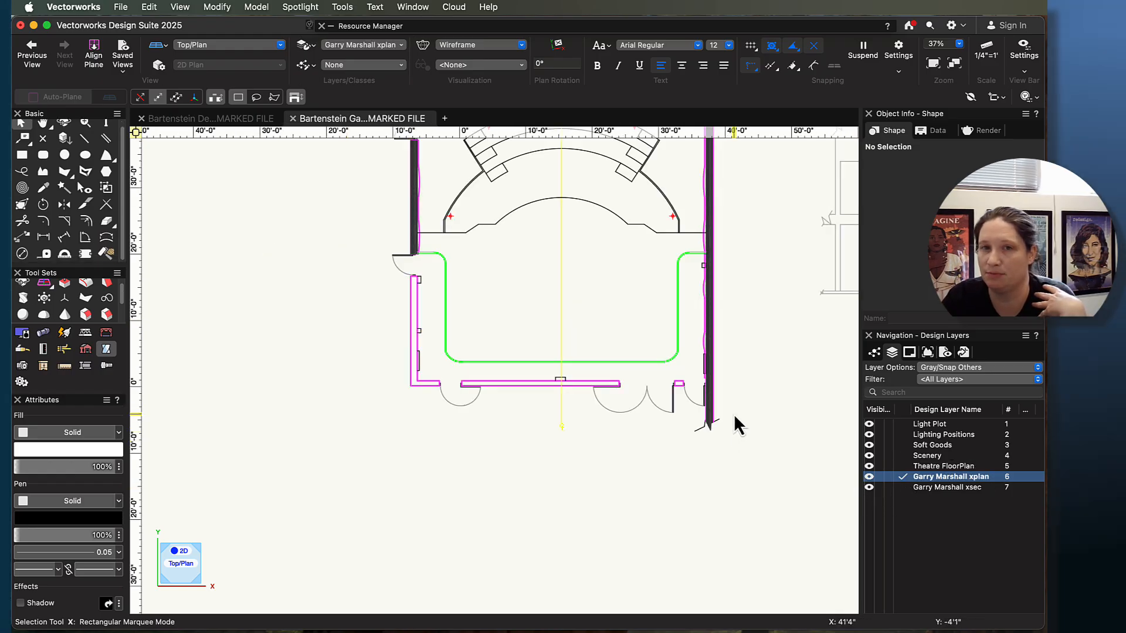
scroll(734, 414, down, 5)
key(cmd+a)
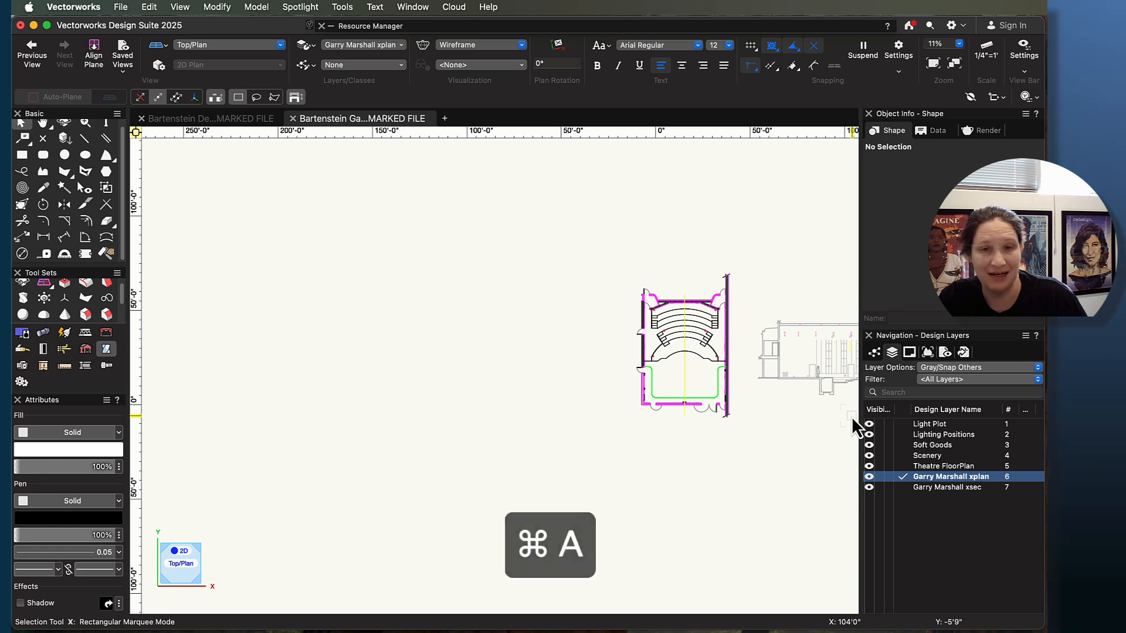
mouse_move(685, 359)
mouse_down()
mouse_move(420, 397)
mouse_move(377, 463)
mouse_move(520, 467)
mouse_move(516, 478)
mouse_up()
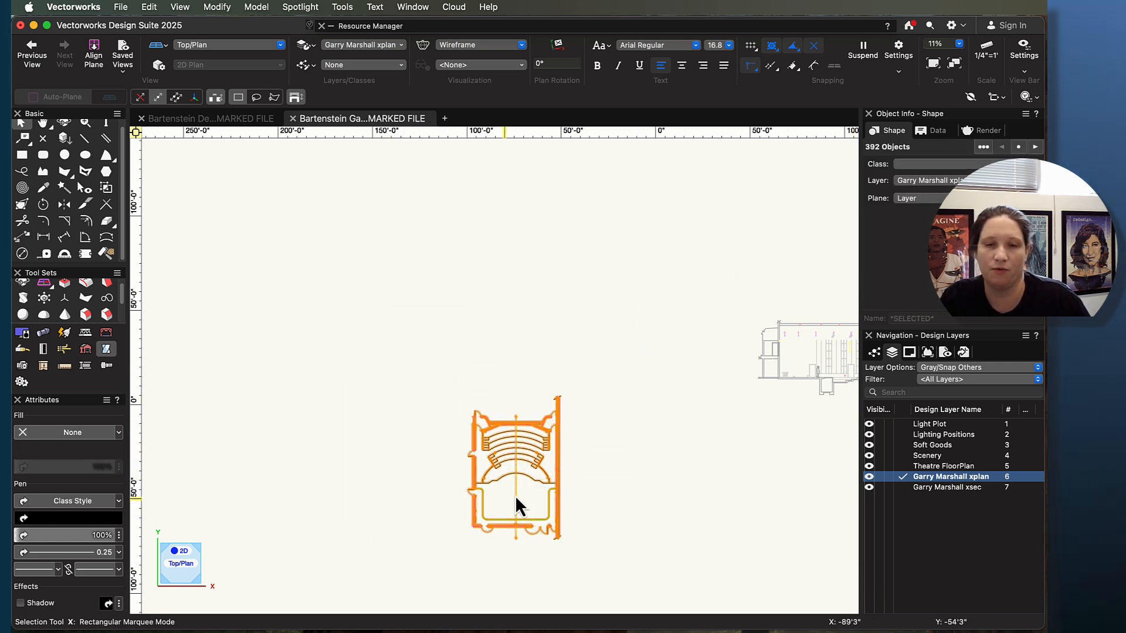
scroll(602, 500, up, 4)
click(638, 441)
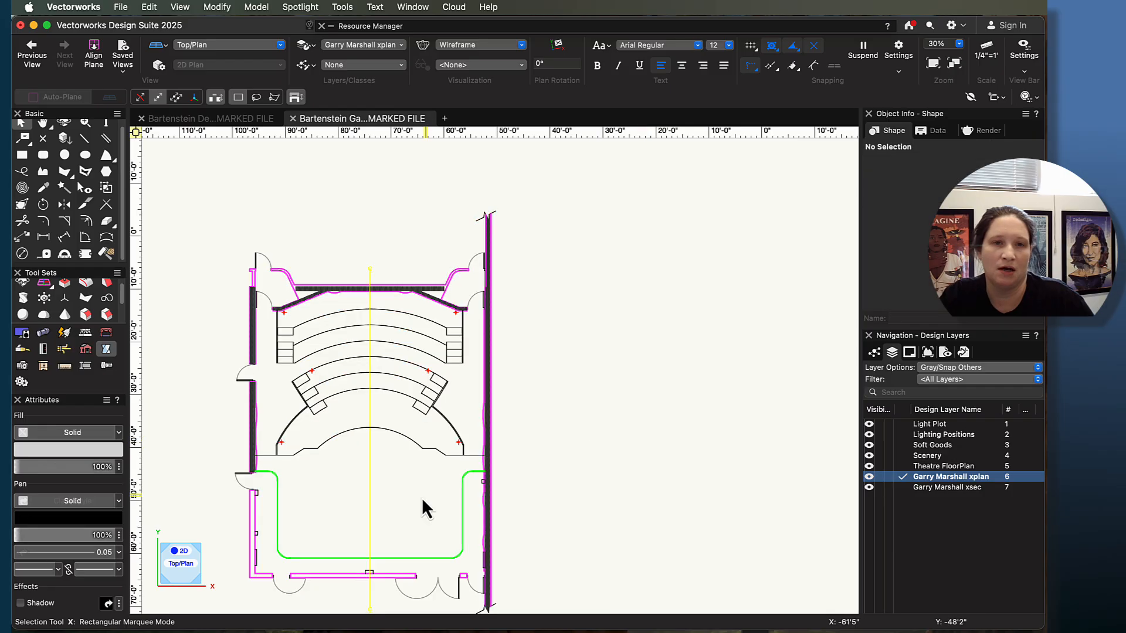
Step: Force-select the theatre plan's vertical centerline and duplicate it
scroll(421, 498, up, 2)
middle_drag(622, 424, 827, 306)
click(514, 368)
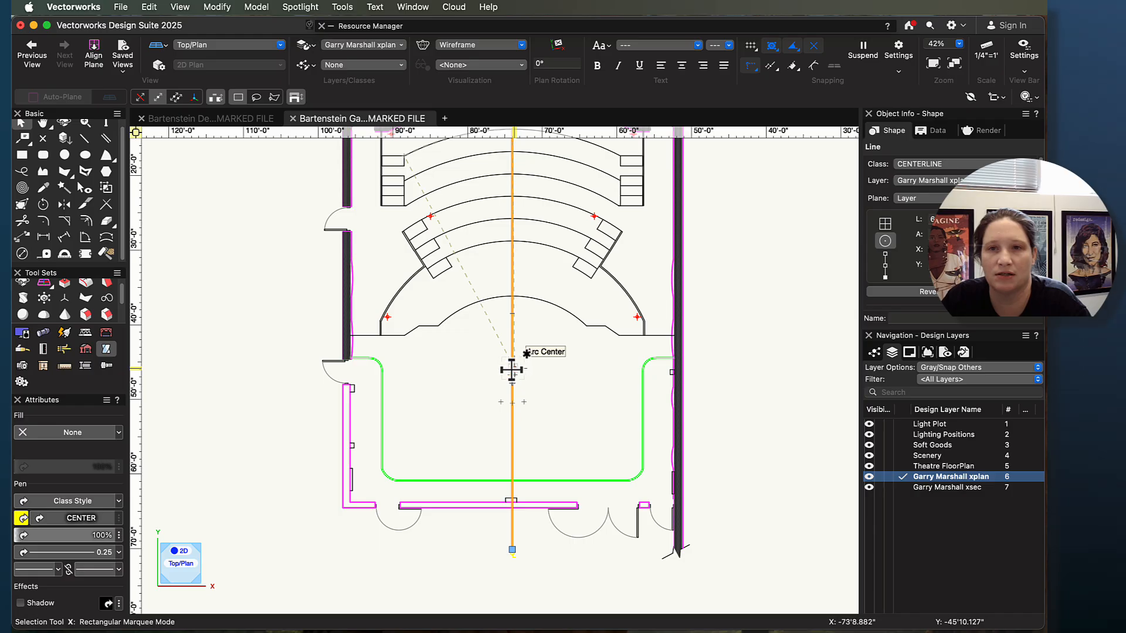
scroll(514, 369, up, 5)
right_click(512, 321)
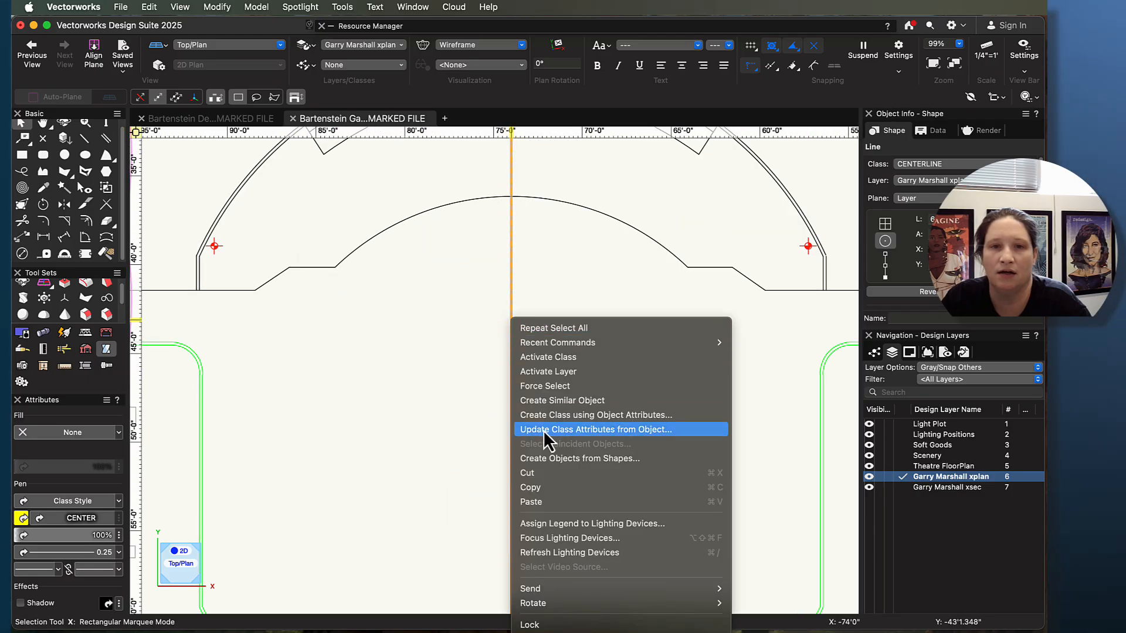
click(563, 387)
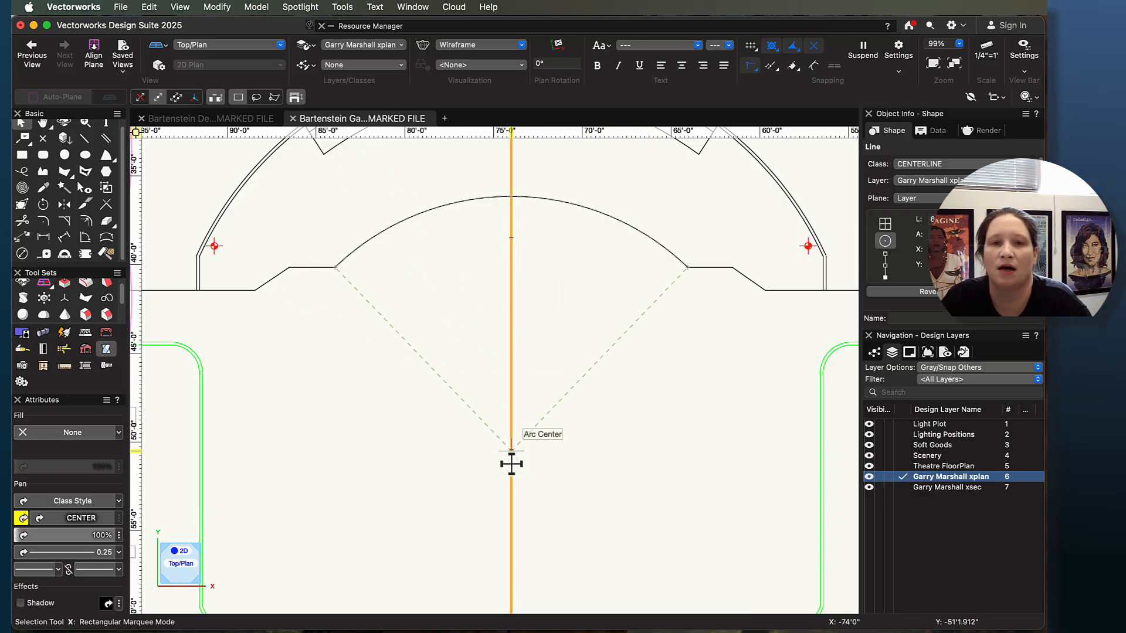
key(super+d)
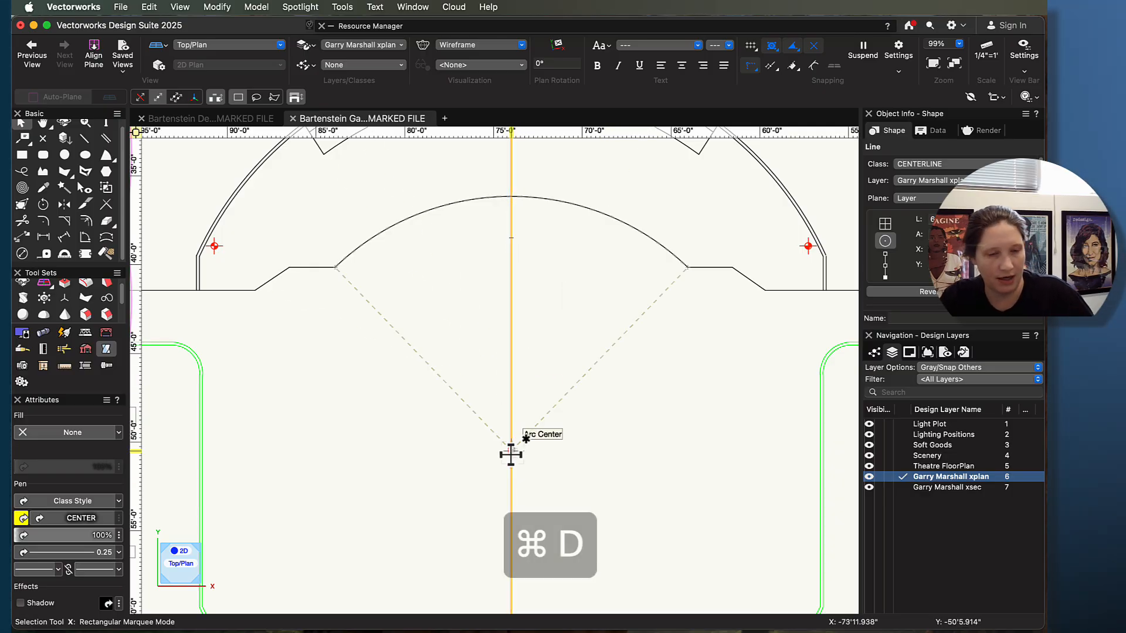
scroll(511, 449, down, 2)
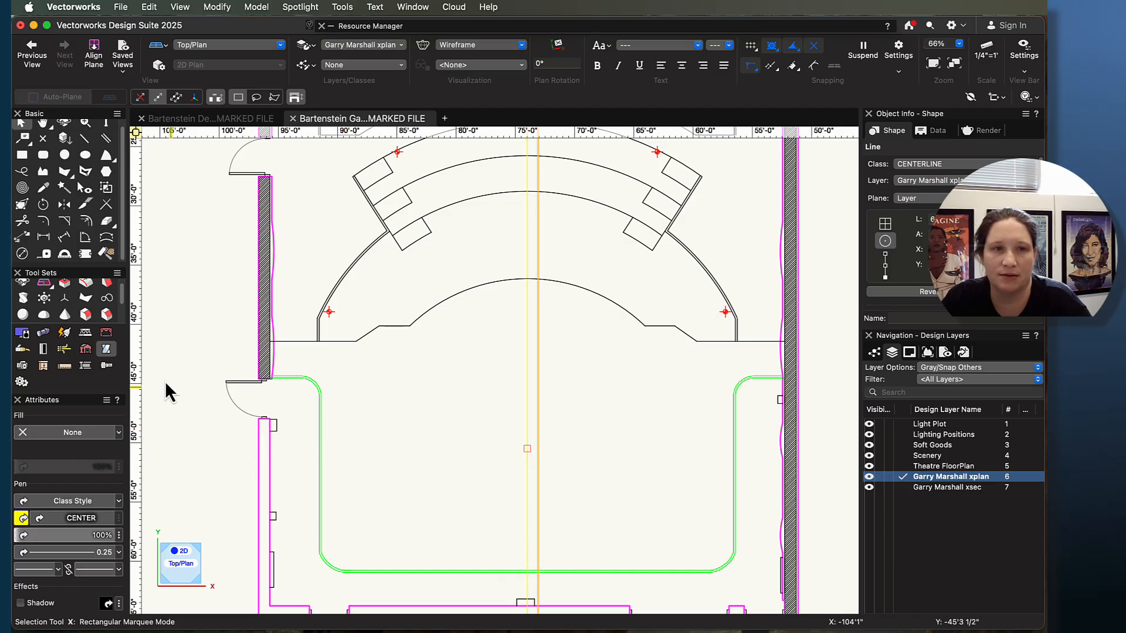
Step: Move the duplicated centerline back onto the original centerline at X -74'0"
click(43, 204)
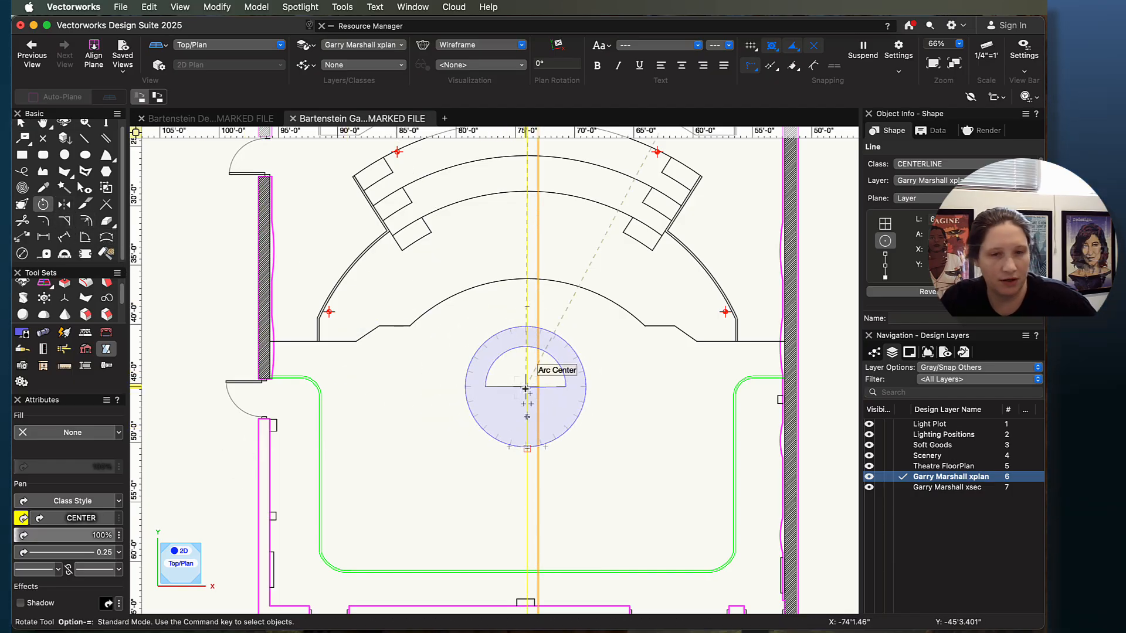
key(x)
scroll(548, 399, up, 3)
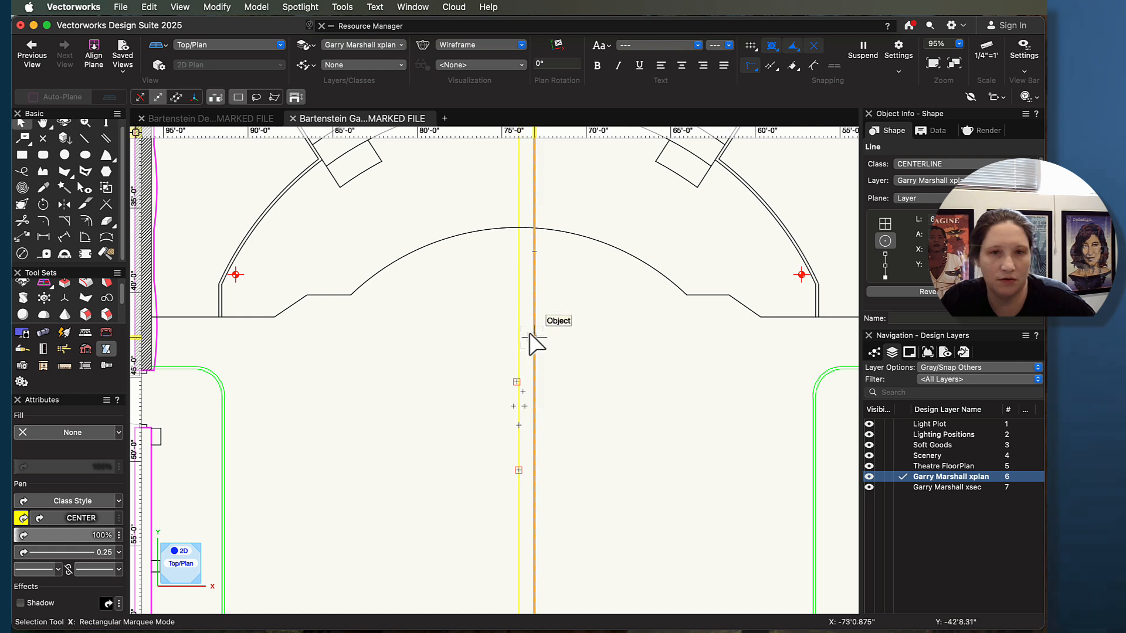
drag(531, 335, 520, 352)
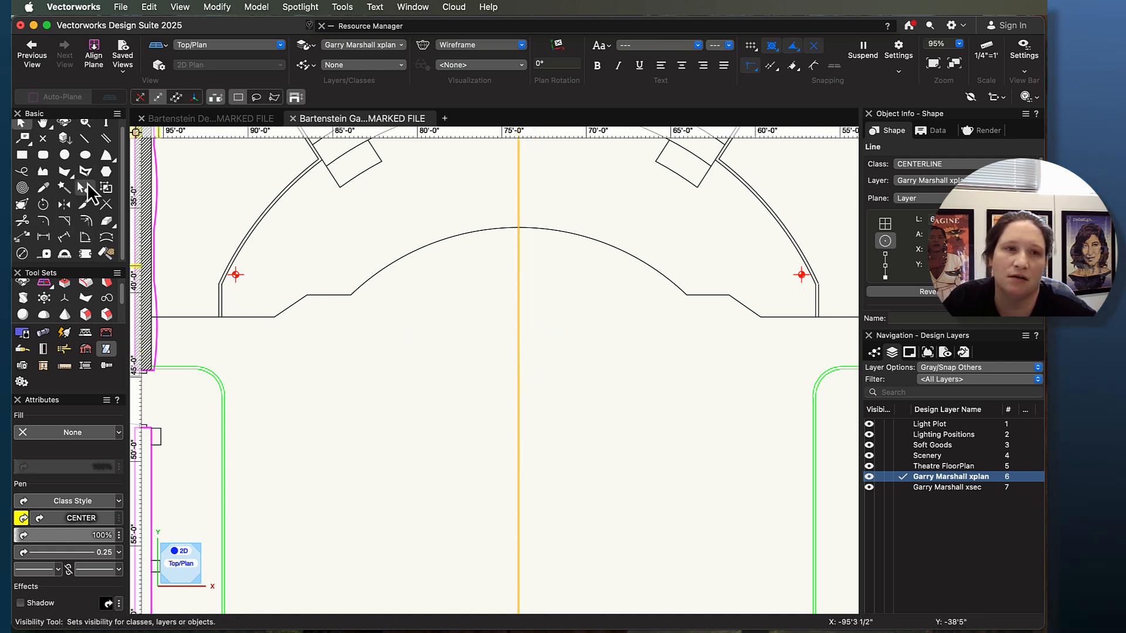
Step: Try to rotate the duplicated centerline to horizontal about a point on the original centerline near the stage edge
click(43, 204)
click(519, 310)
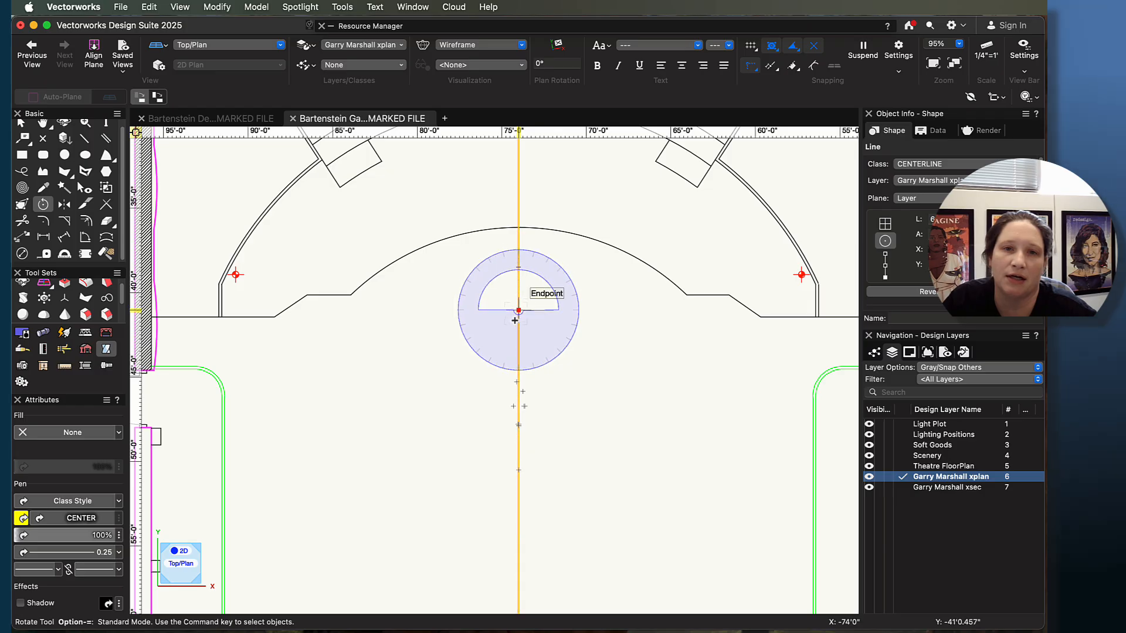
click(520, 377)
click(709, 315)
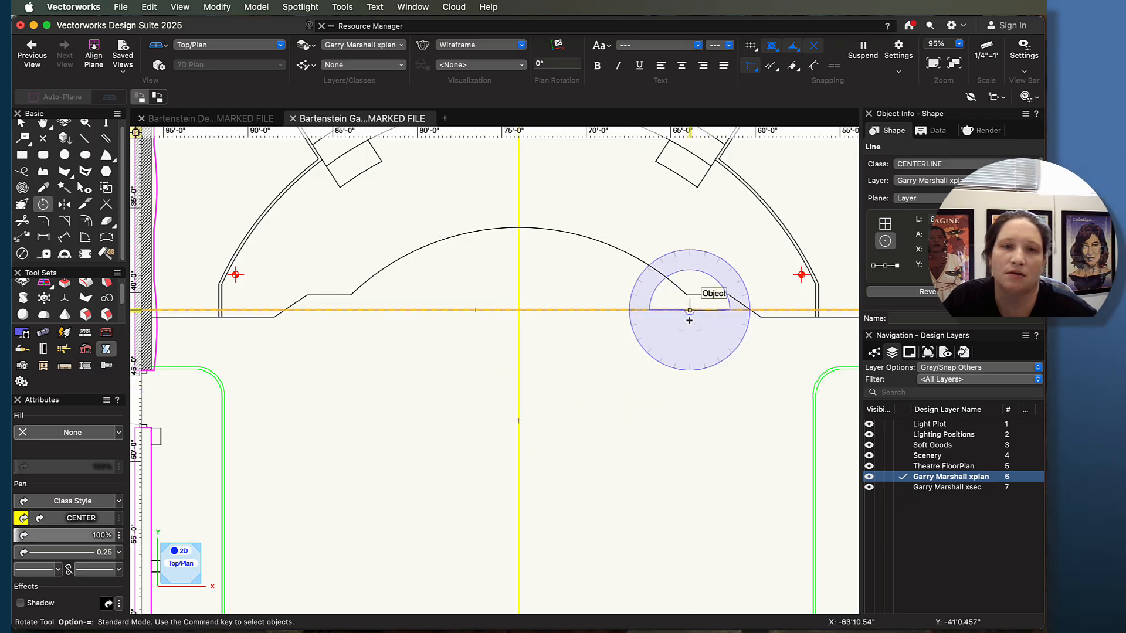
key(super+z)
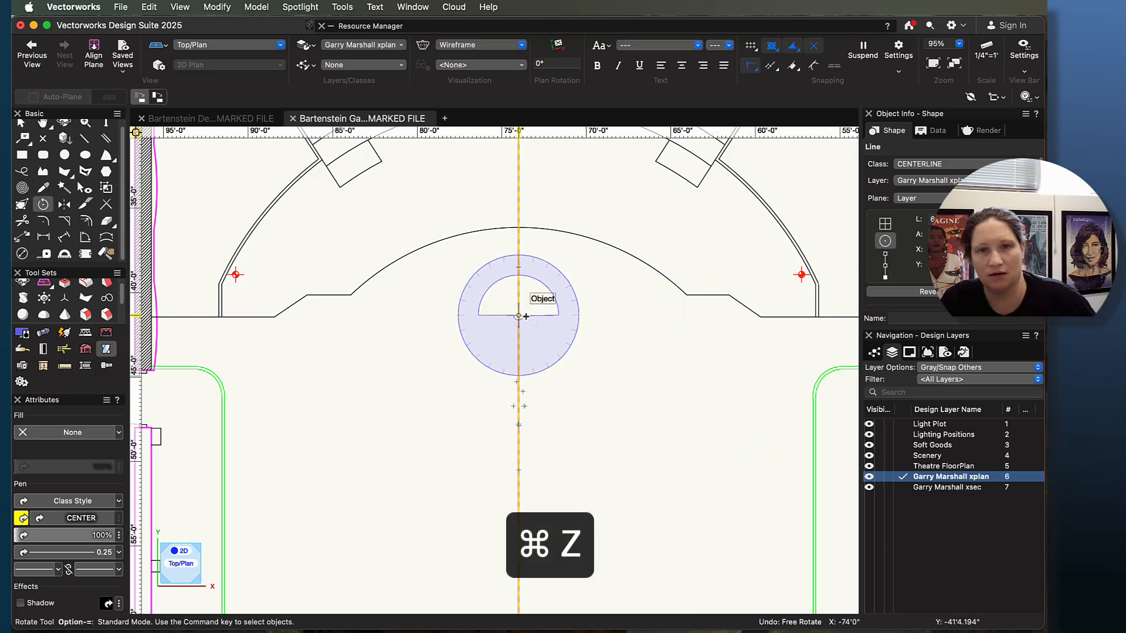
Step: Rotate the duplicated centerline 90° to horizontal about a point on the original centerline near the stage edge
click(519, 314)
click(518, 340)
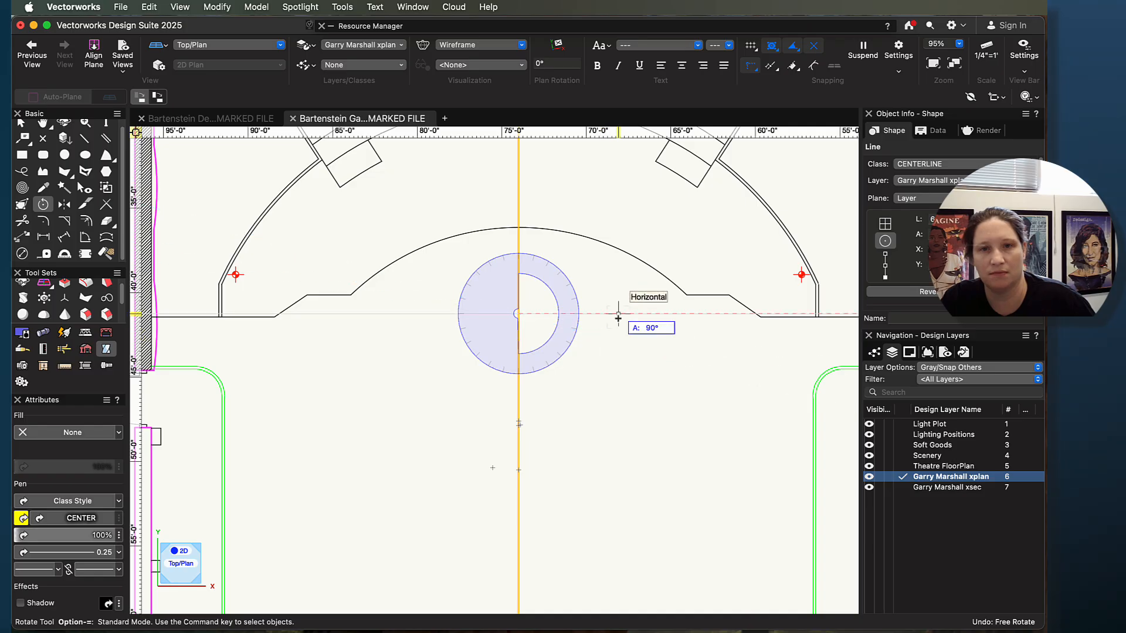
click(618, 317)
Step: Move the horizontal line onto the endpoint where the straight stage edge meets the angled one, at Y -41'5.284"
key(c)
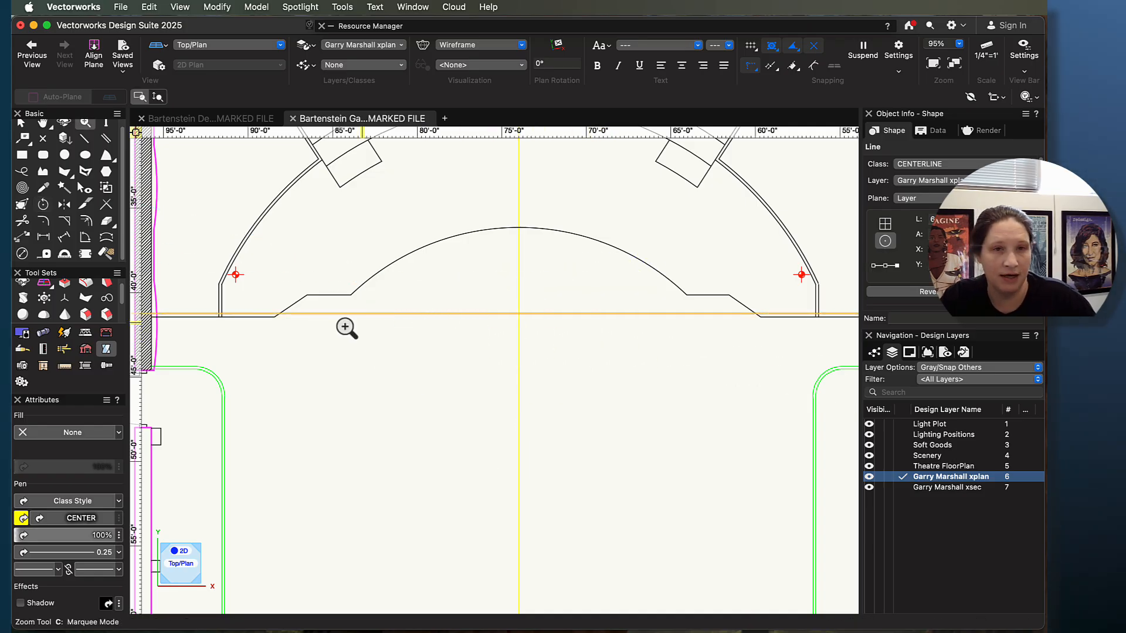
click(346, 328)
drag(252, 329, 516, 415)
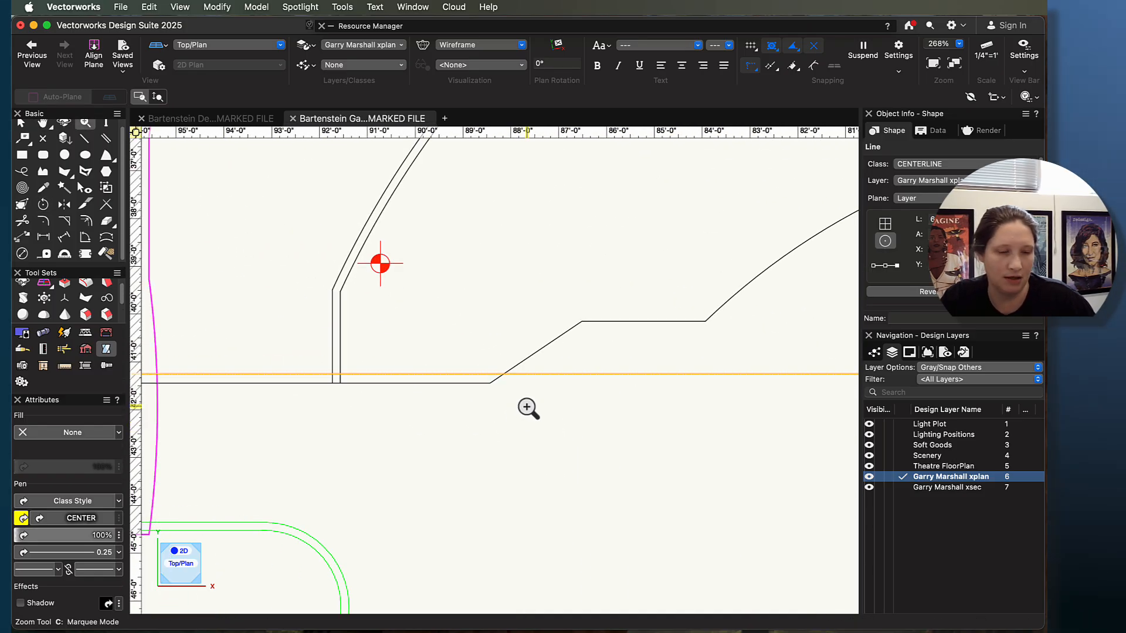
key(x)
scroll(495, 376, up, 6)
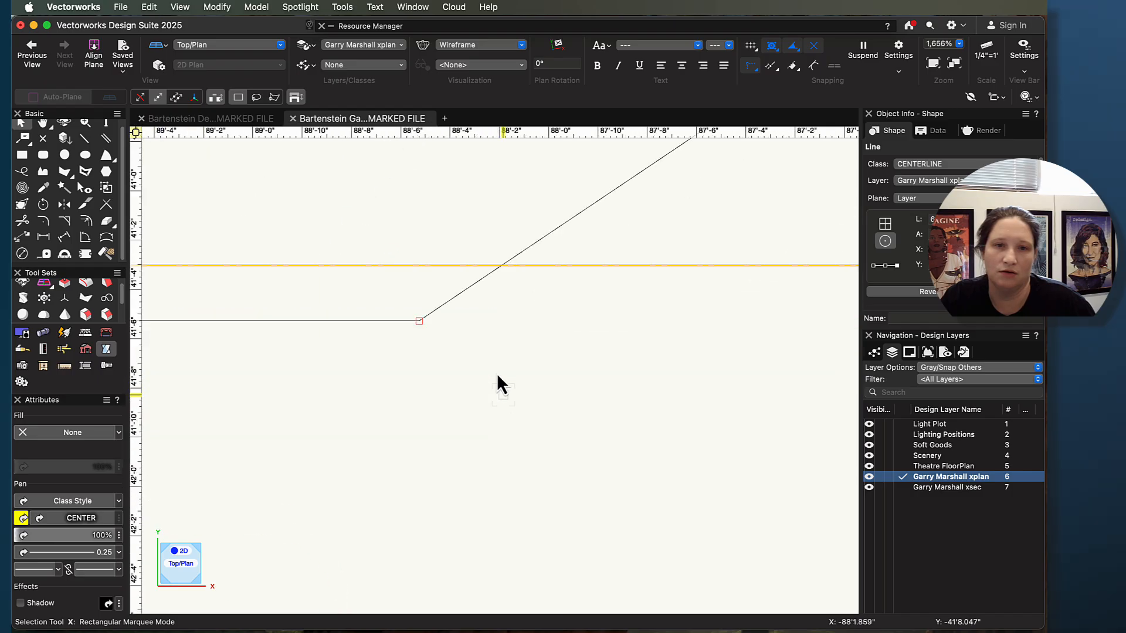
drag(422, 264, 418, 318)
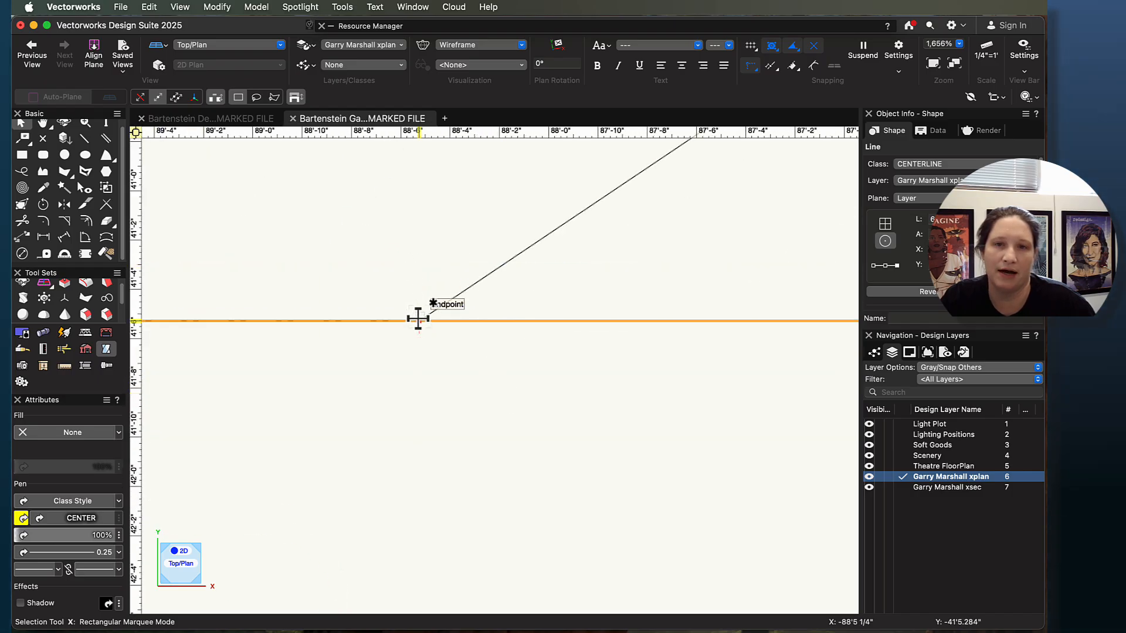
Step: Deselect the horizontal reference line and make Theatre FloorPlan the active design layer
scroll(418, 318, down, 10)
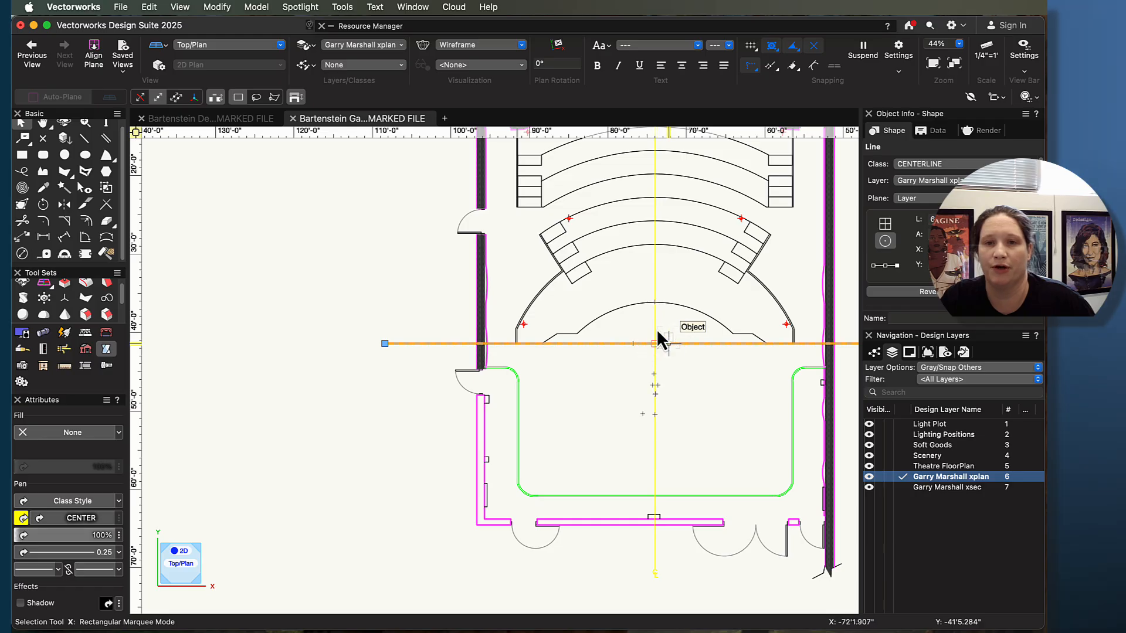
scroll(655, 343, down, 3)
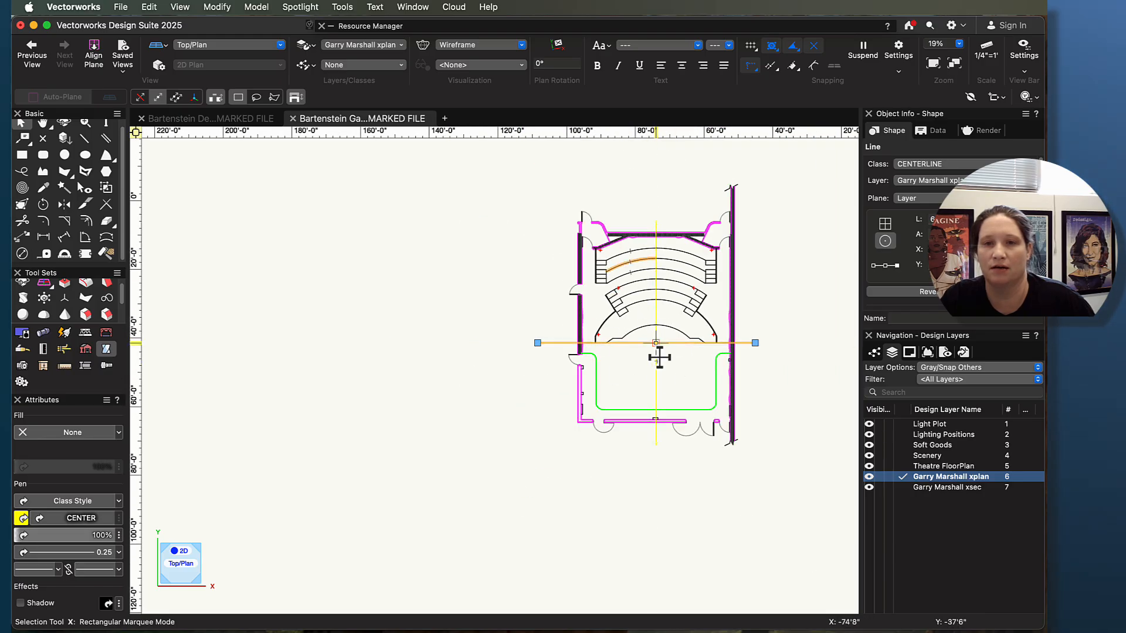
middle_drag(743, 319, 651, 320)
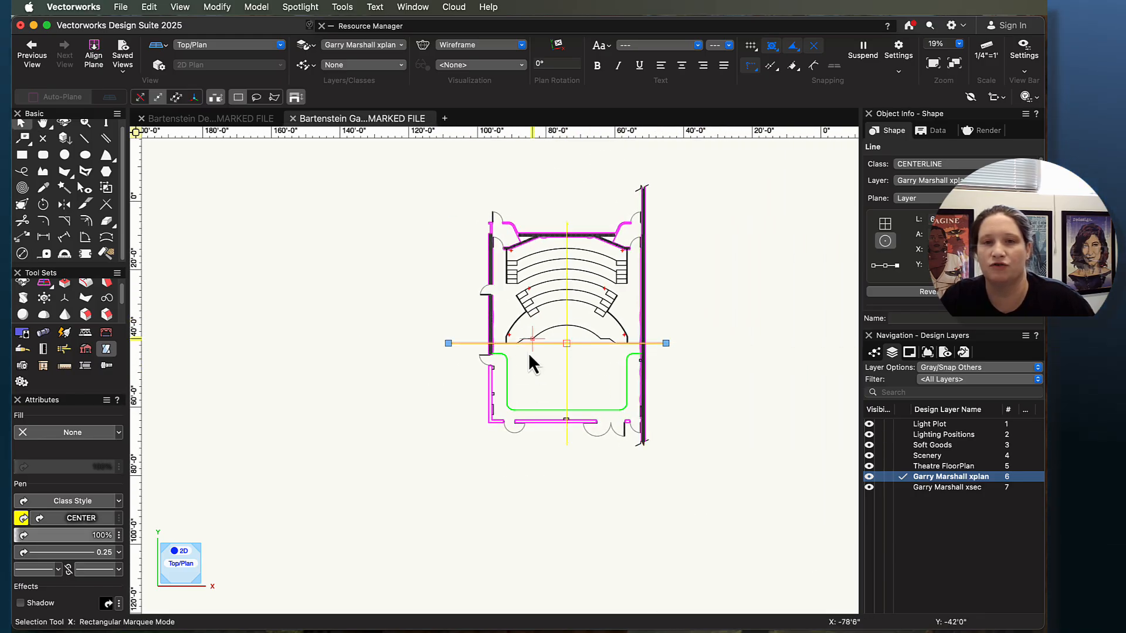
scroll(477, 360, up, 3)
click(414, 316)
drag(414, 316, 478, 316)
scroll(658, 263, down, 6)
click(701, 368)
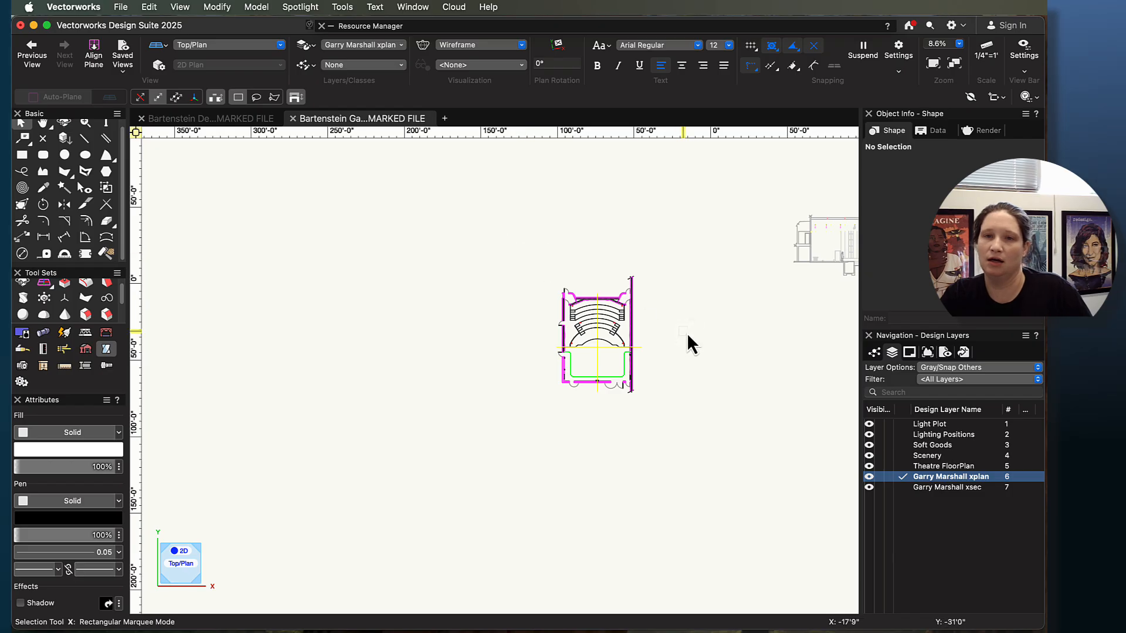
scroll(729, 361, up, 6)
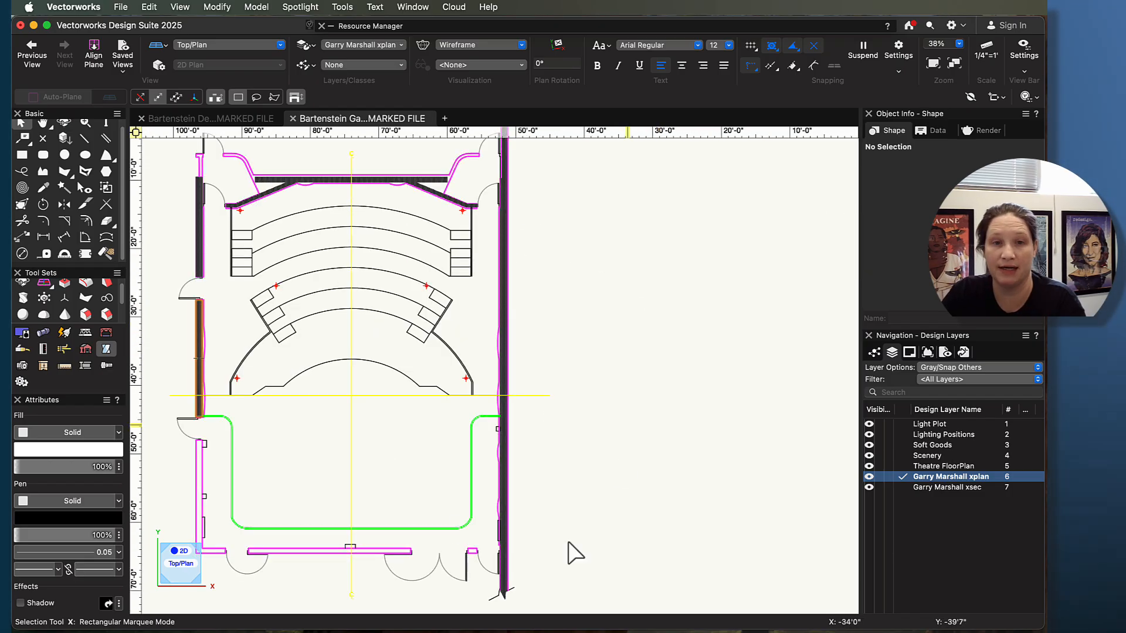
scroll(411, 369, down, 3)
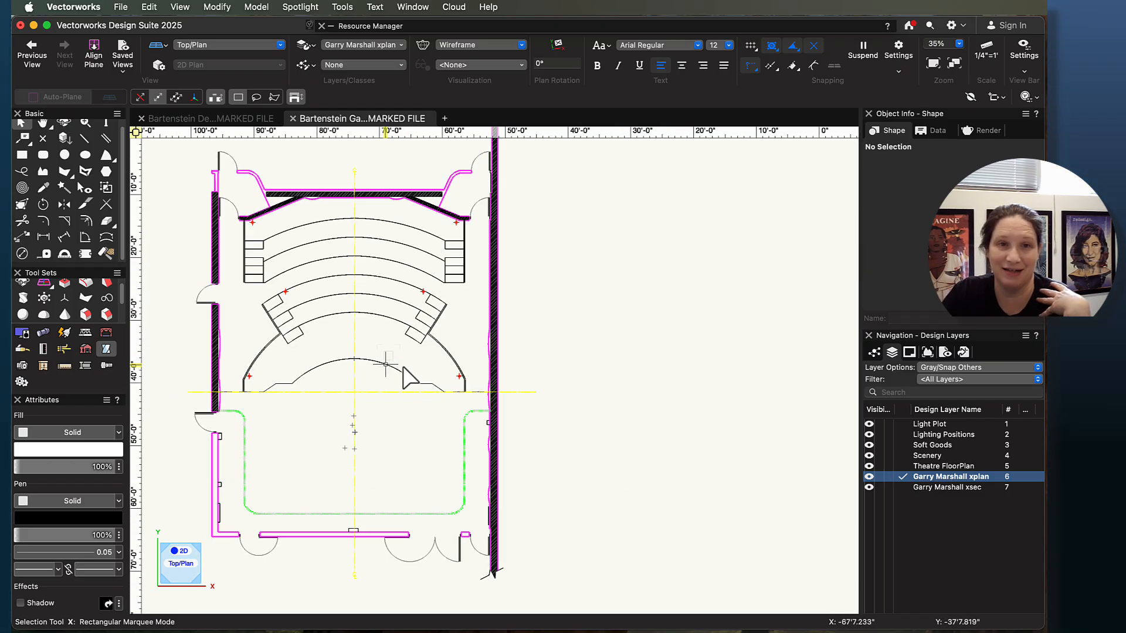
scroll(417, 380, down, 2)
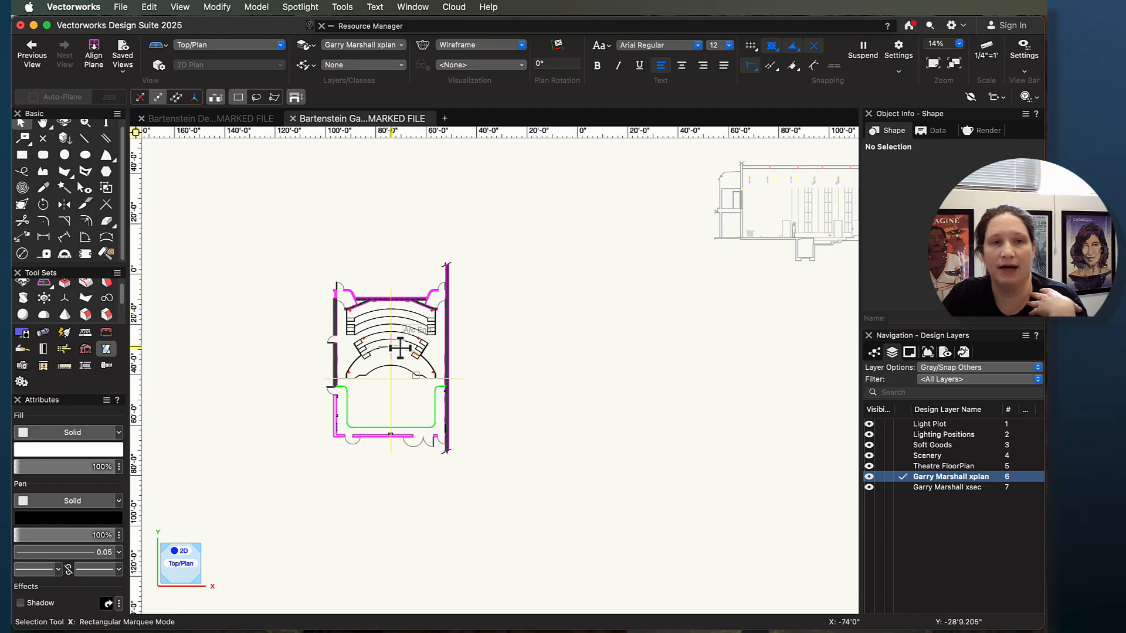
click(901, 467)
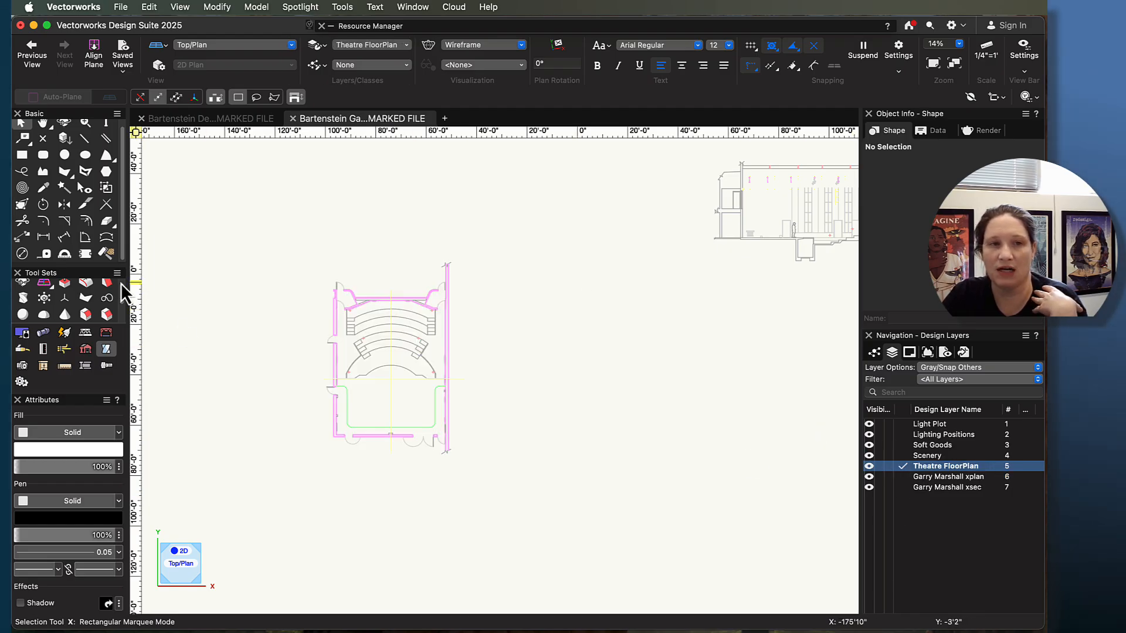
click(67, 297)
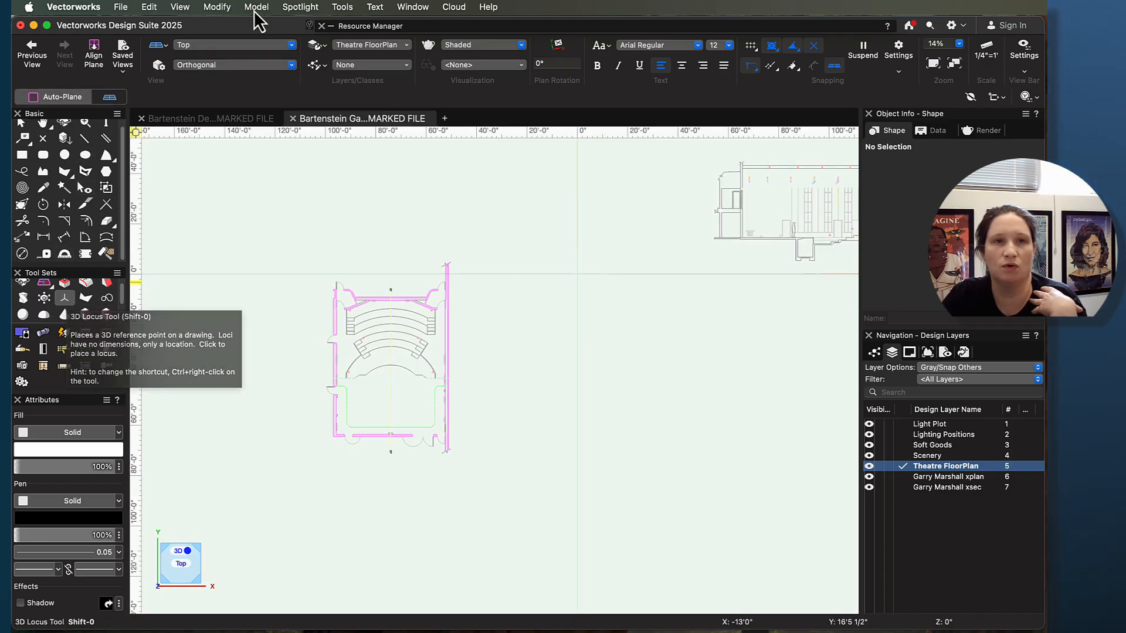
click(258, 45)
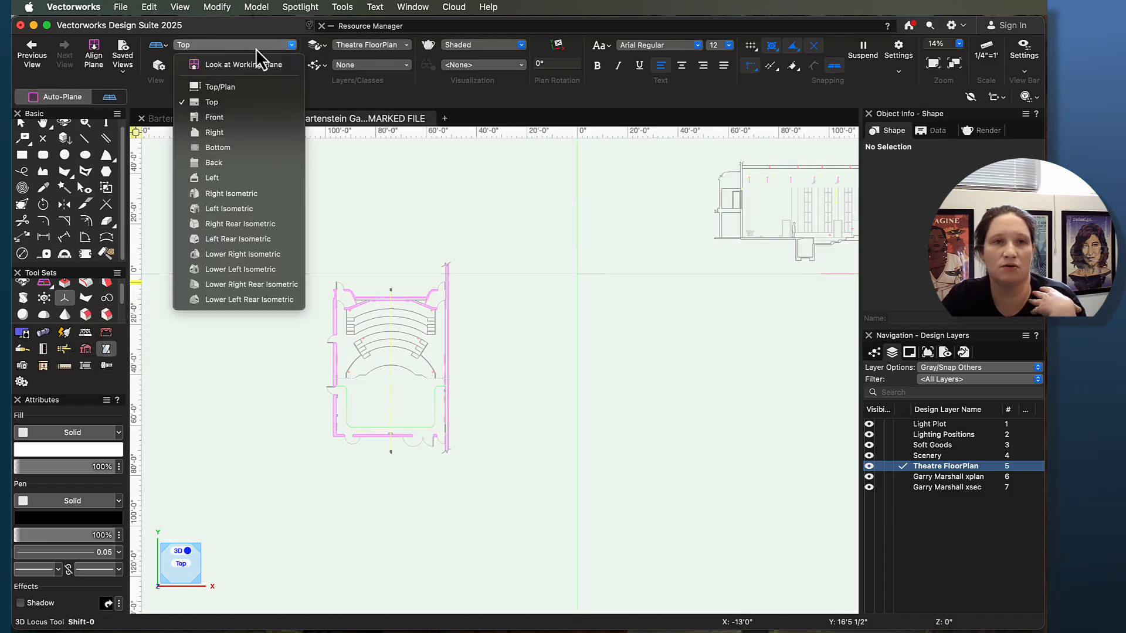
click(239, 88)
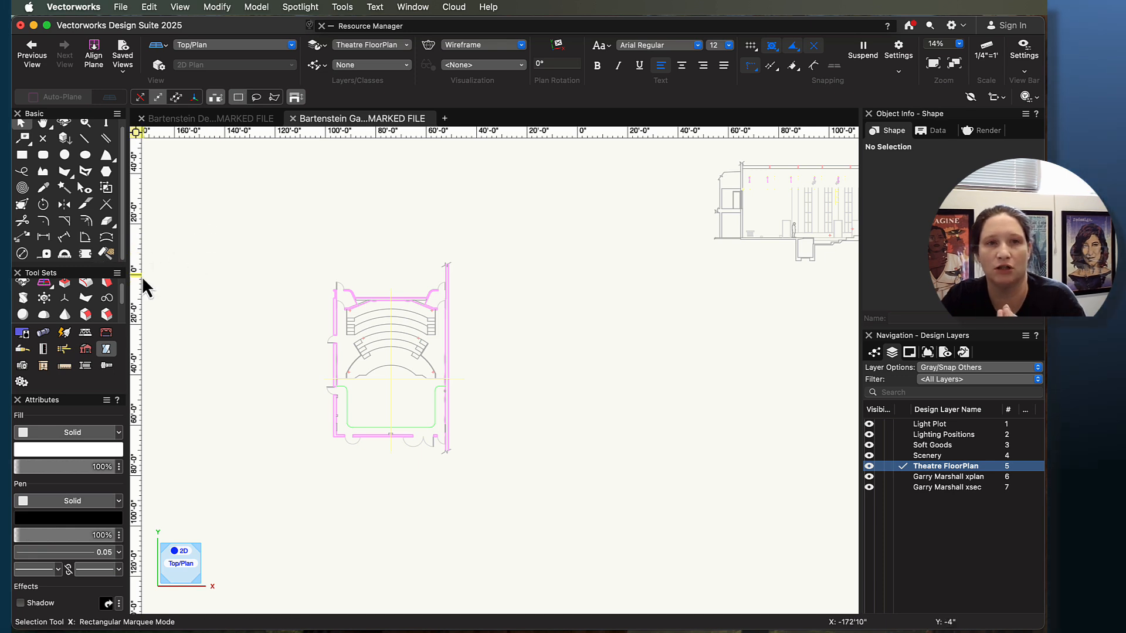
Step: Place a 3D locus close to the drawing origin, about 2" off in X and Y, and return to the Top/Plan view
click(66, 299)
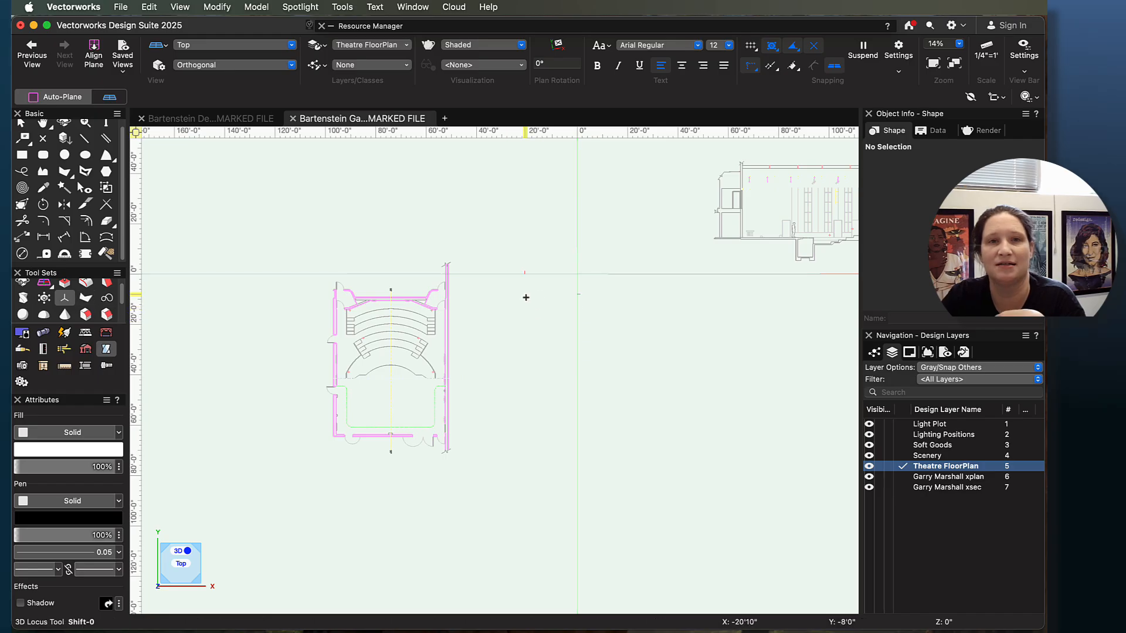
click(577, 275)
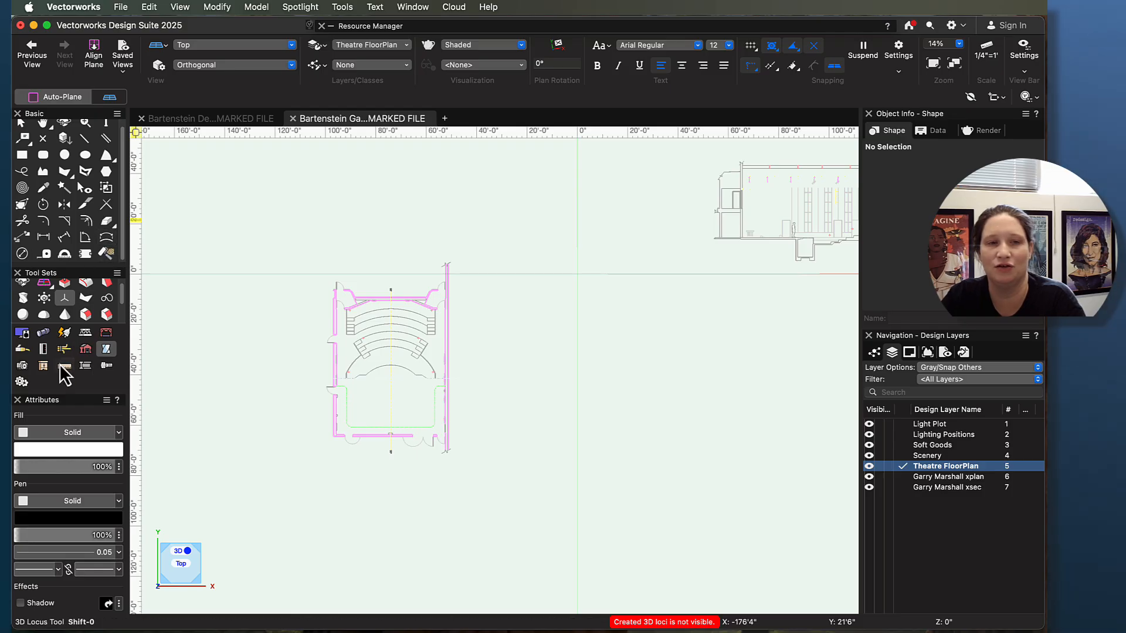
click(262, 48)
click(236, 85)
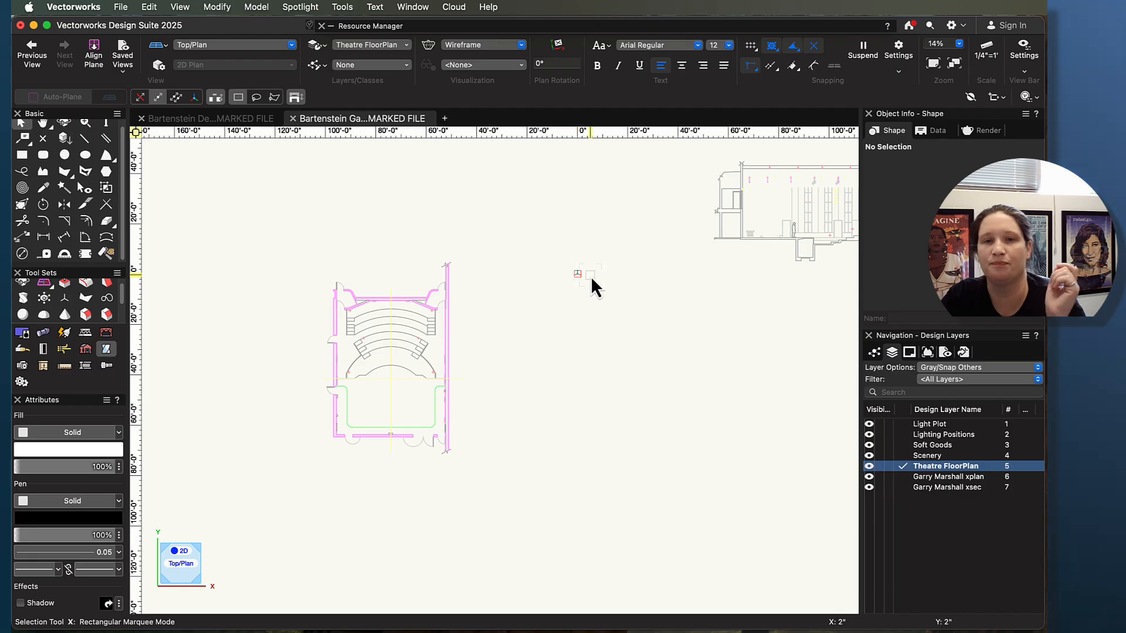
Step: Select the 3D locus near the origin and set its X and Y coordinates to 0
scroll(613, 281, up, 5)
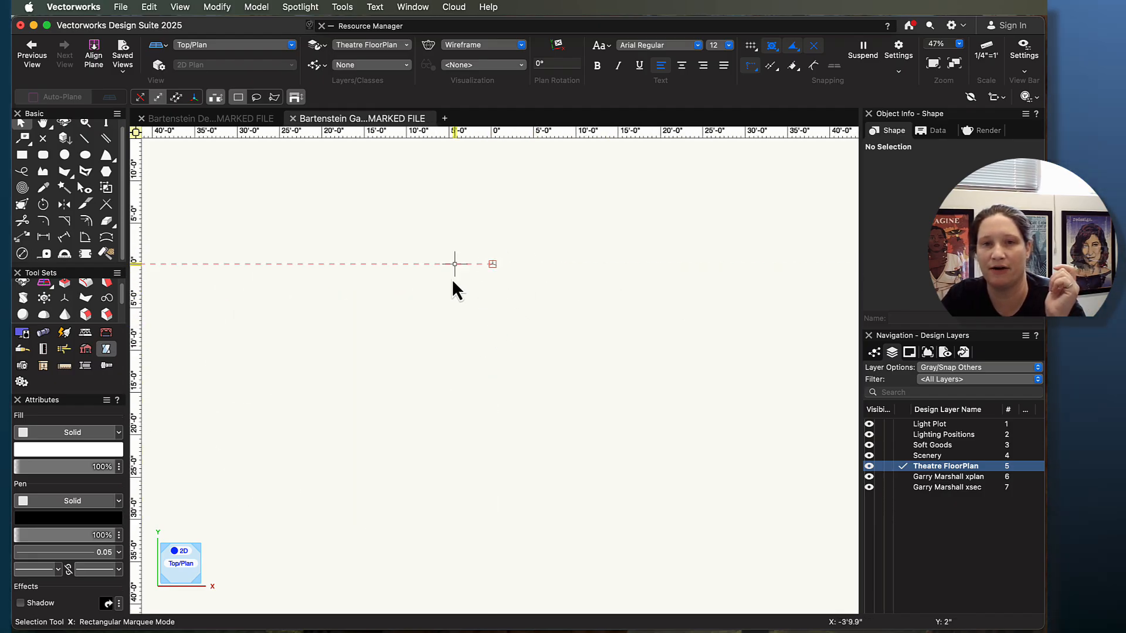
scroll(506, 267, up, 5)
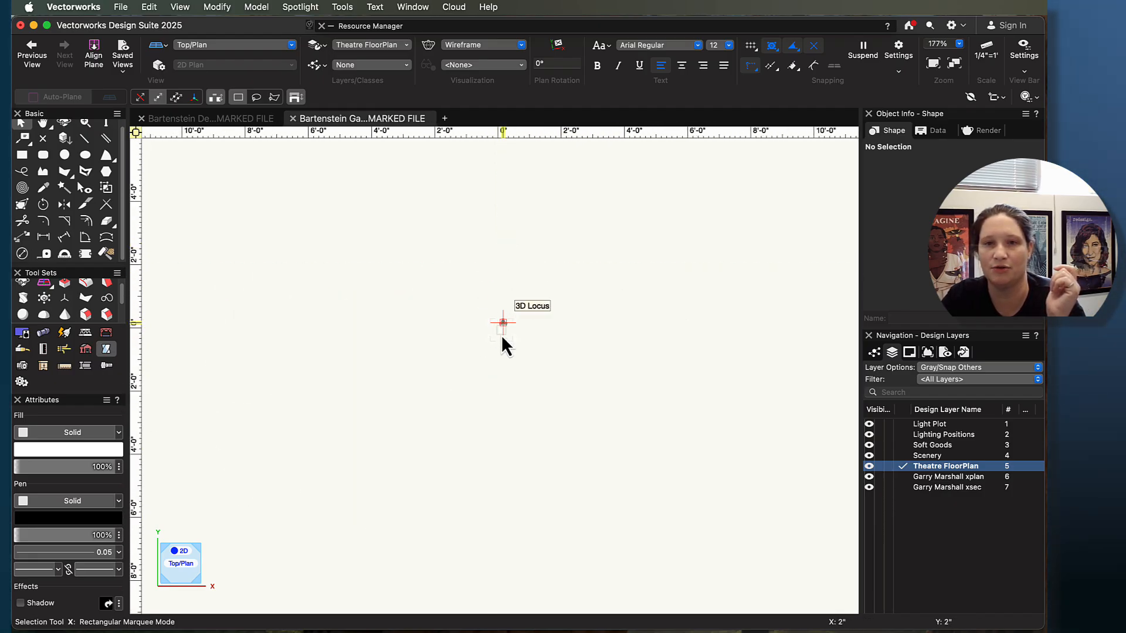
click(501, 324)
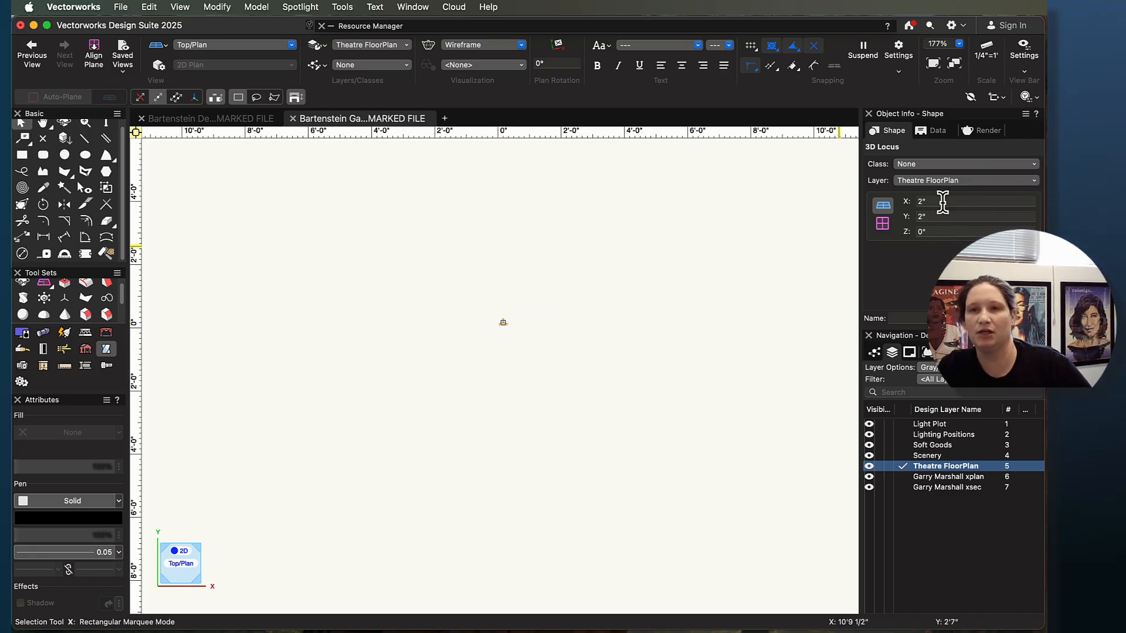
drag(941, 203, 857, 193)
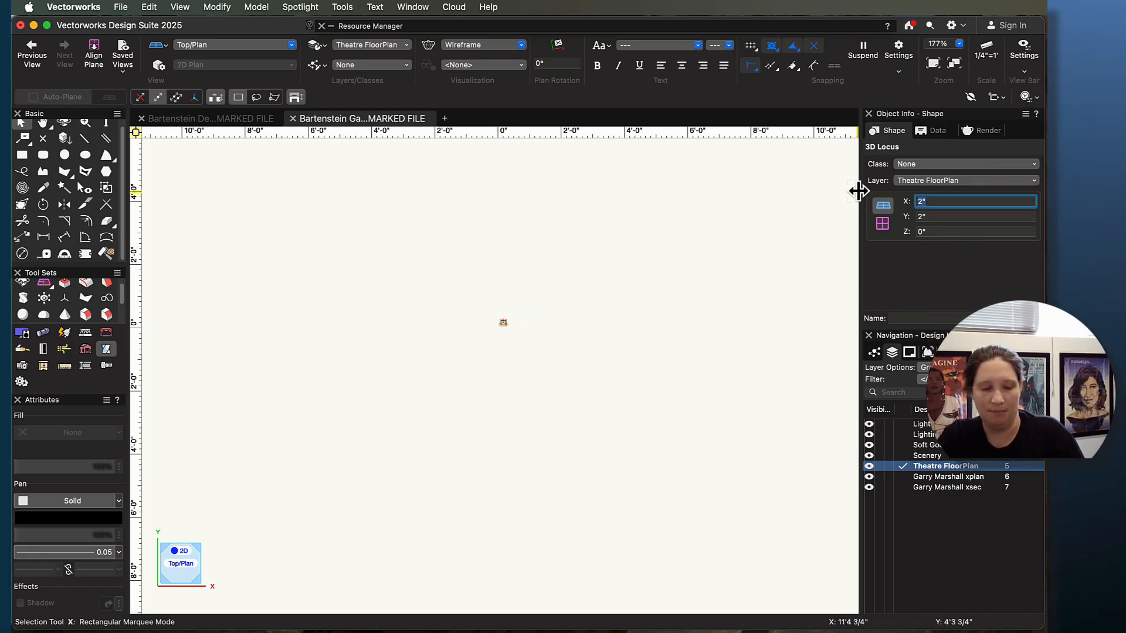
text(0)
drag(949, 218, 907, 216)
text(00)
key(Return)
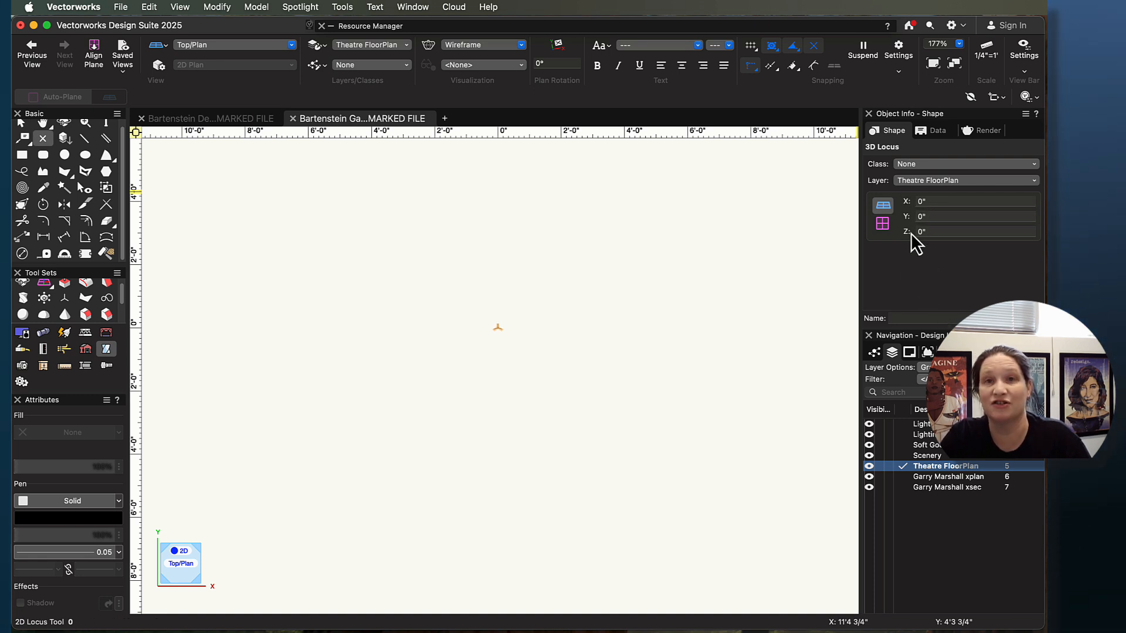
Step: Make Garry Marshall xplan the active design layer with both the theatre plan and the origin locus in view
scroll(539, 388, down, 5)
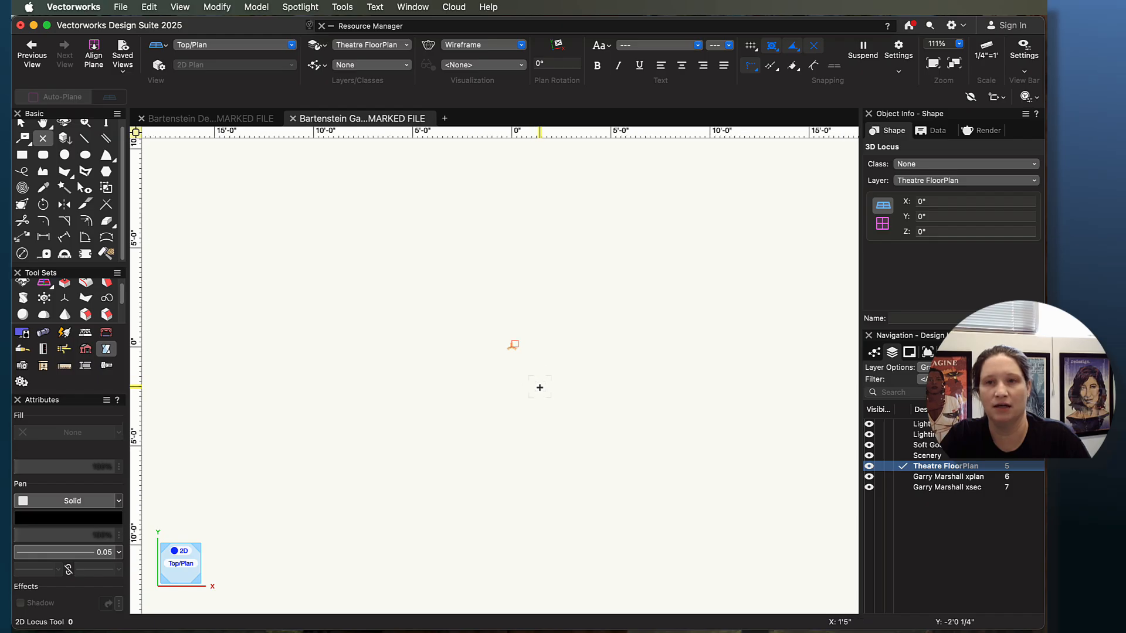
scroll(539, 388, down, 8)
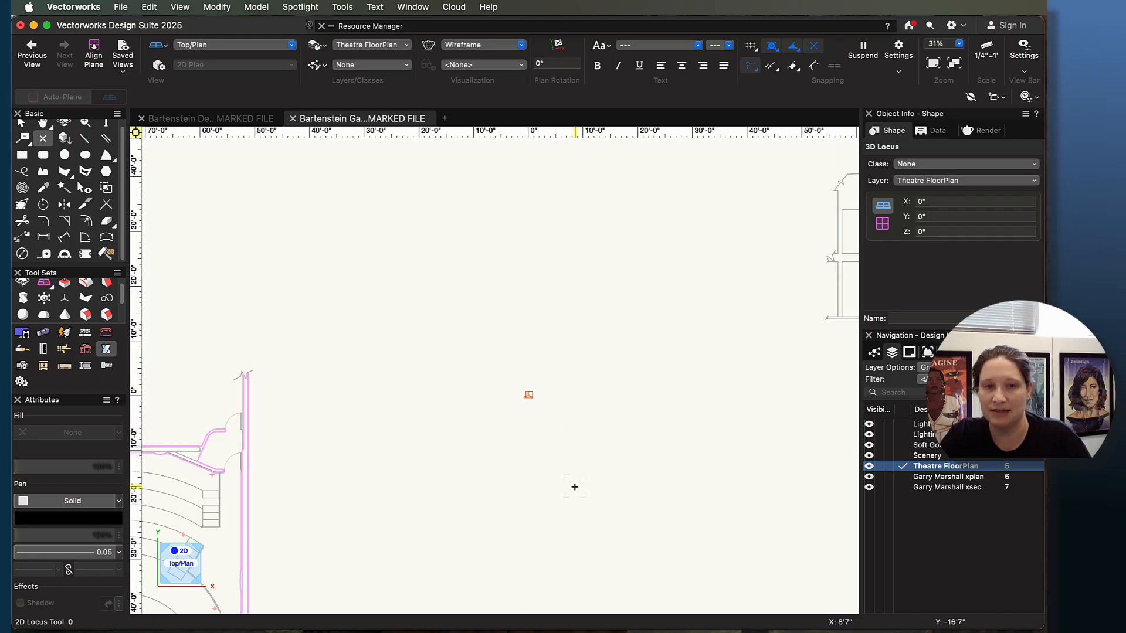
scroll(575, 487, down, 3)
middle_drag(578, 490, 636, 347)
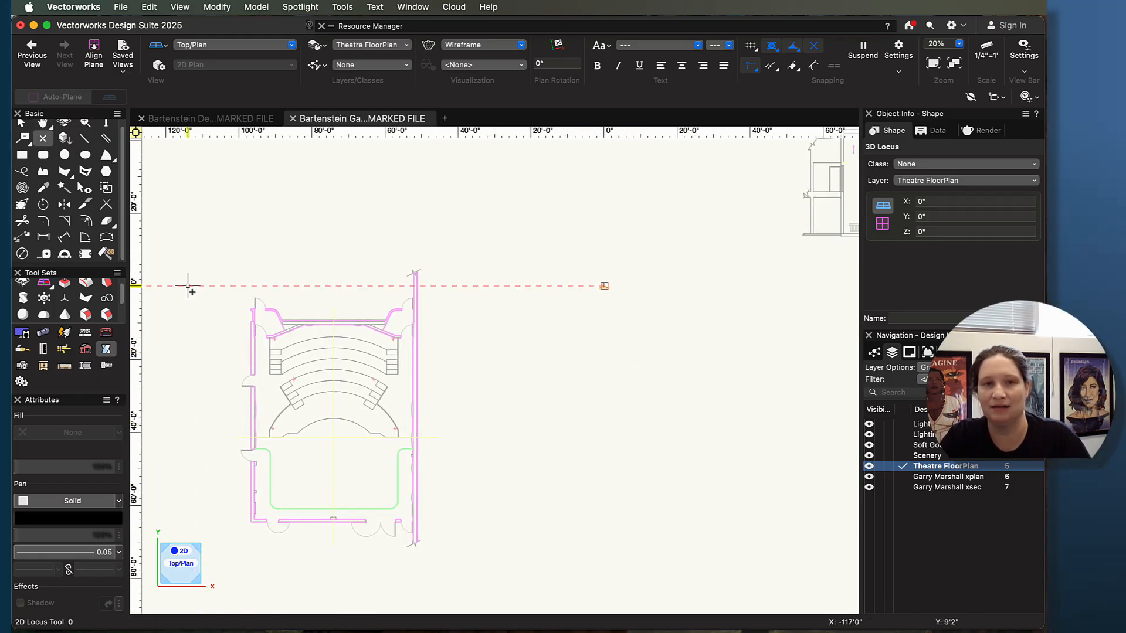
click(338, 438)
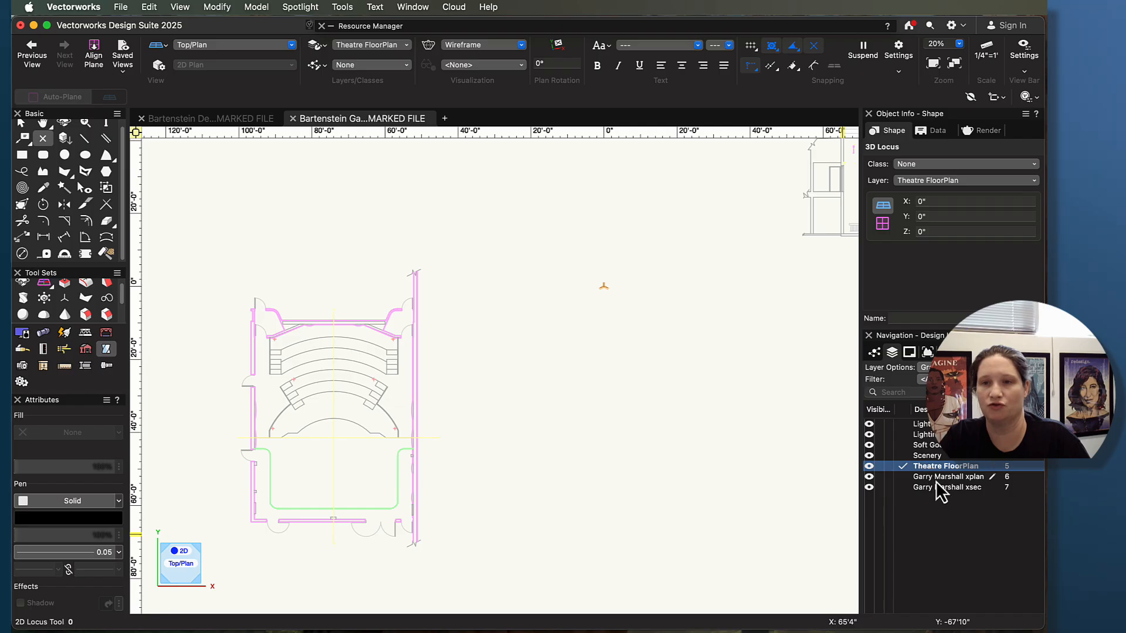
click(903, 478)
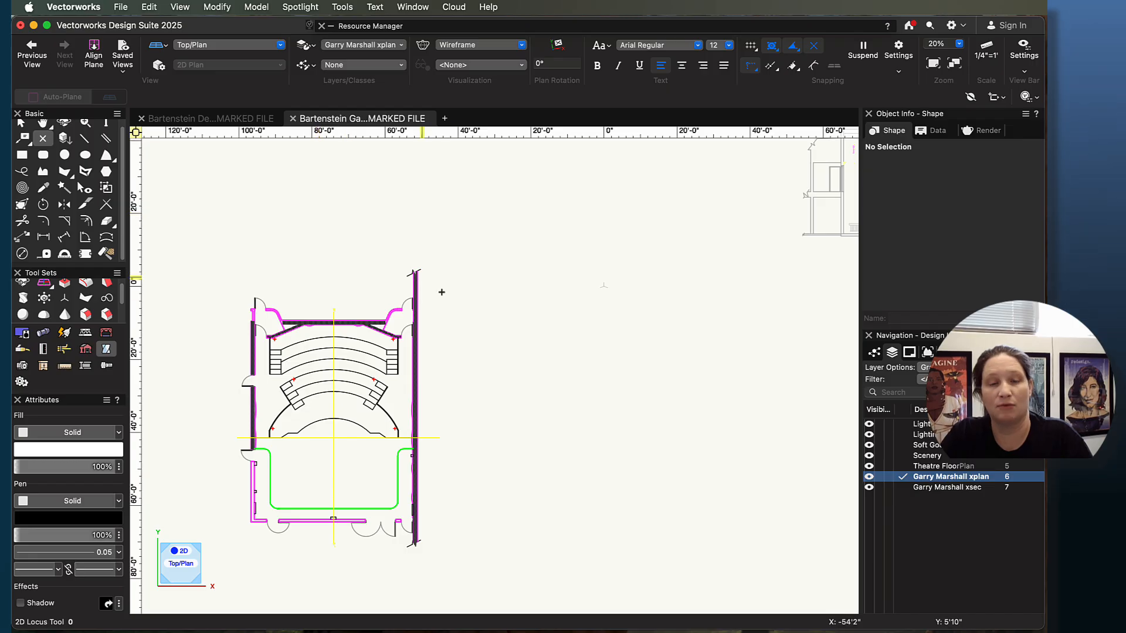
Step: Select every object of the theatre plan on the Garry Marshall xplan layer, including both reference lines
scroll(54, 179, up, 1)
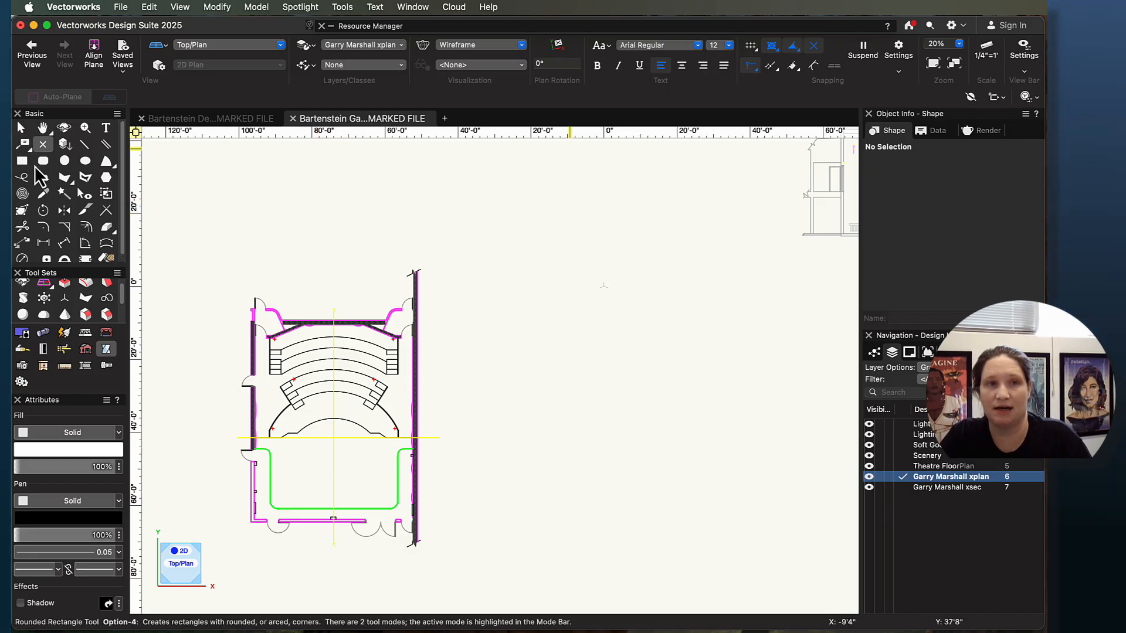
click(20, 129)
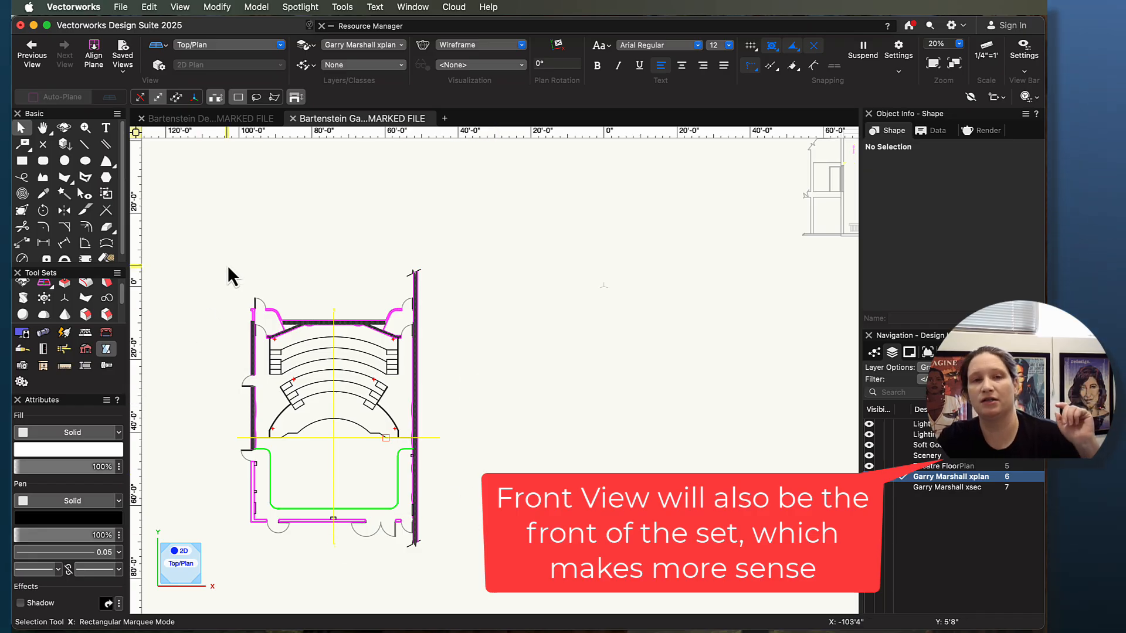
drag(235, 252, 458, 403)
key(space)
drag(532, 338, 616, 447)
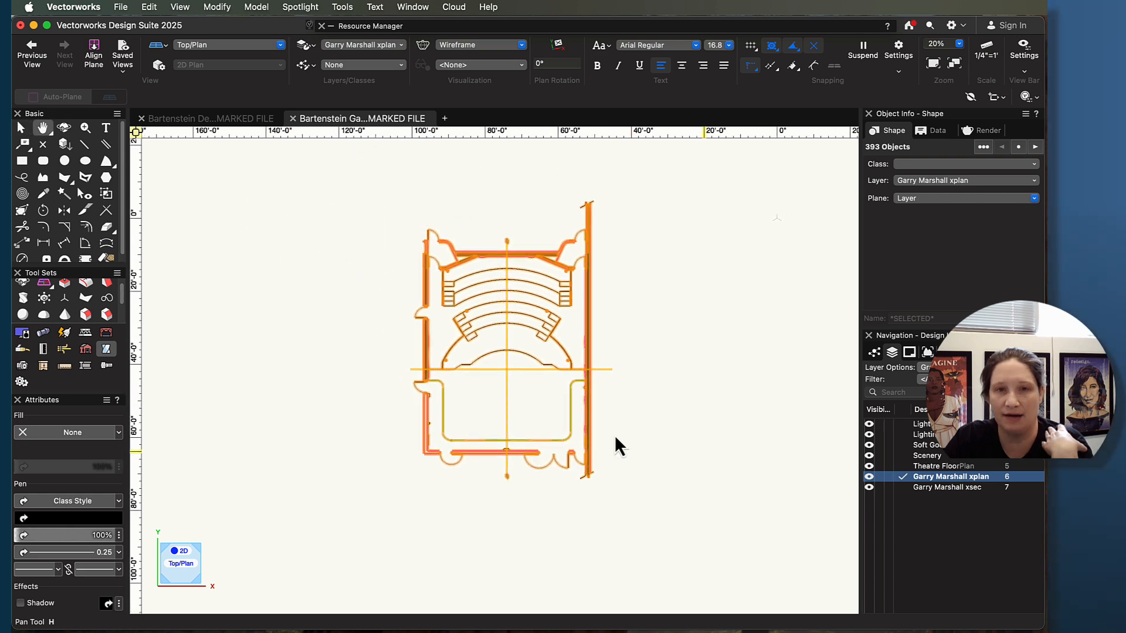
click(43, 194)
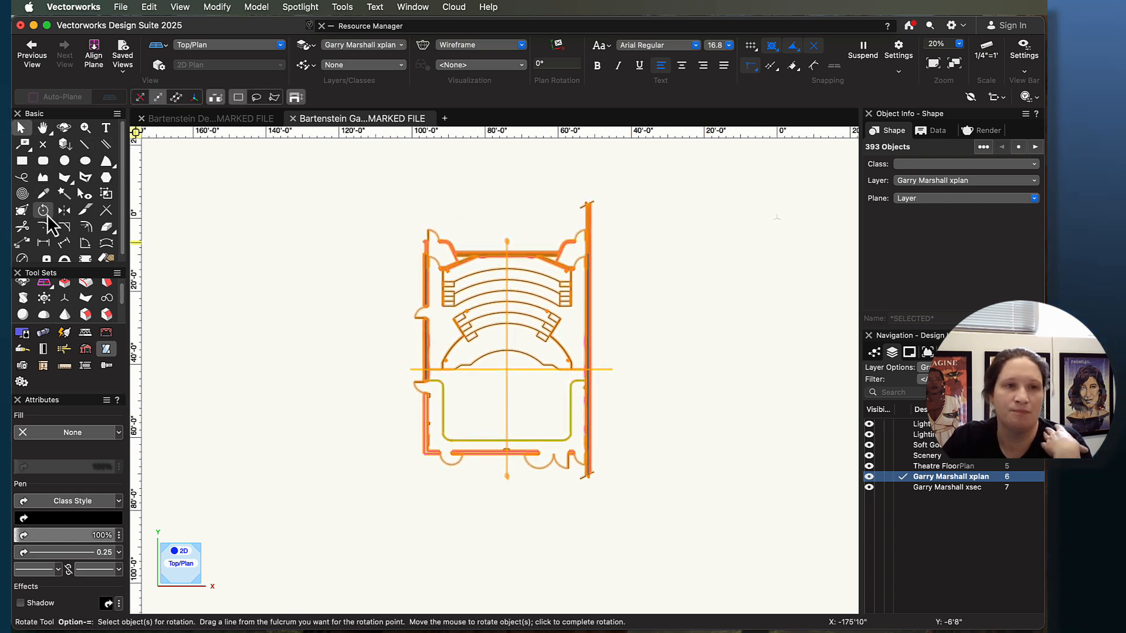
key(x)
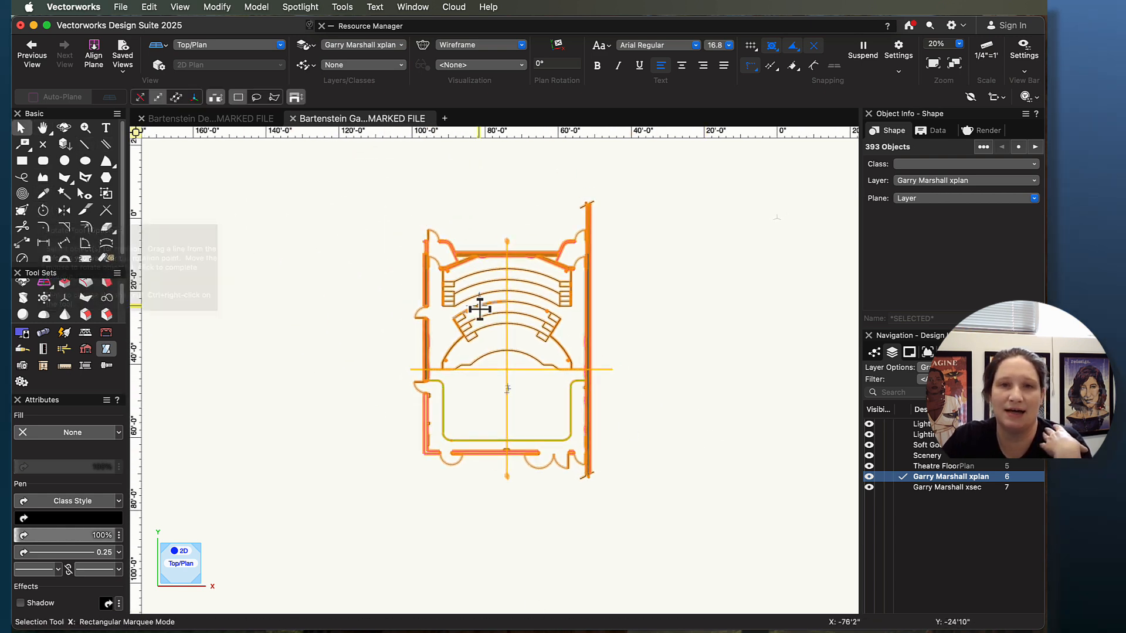
key(super+a)
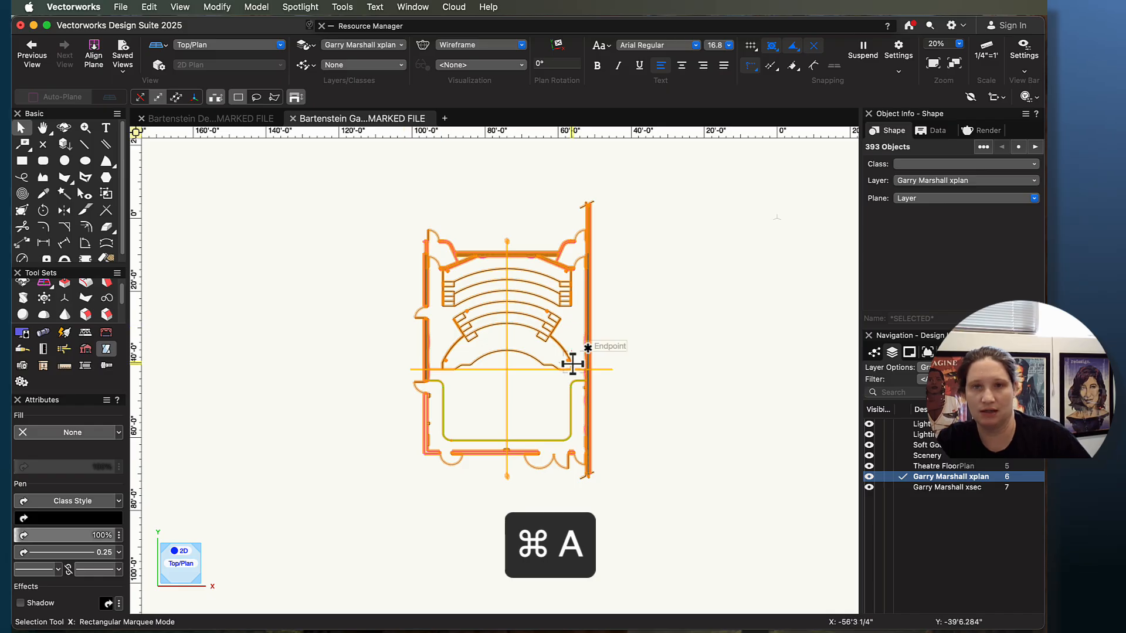
Step: Rotate the selected theatre plan 180° about the intersection of the two reference lines
click(43, 210)
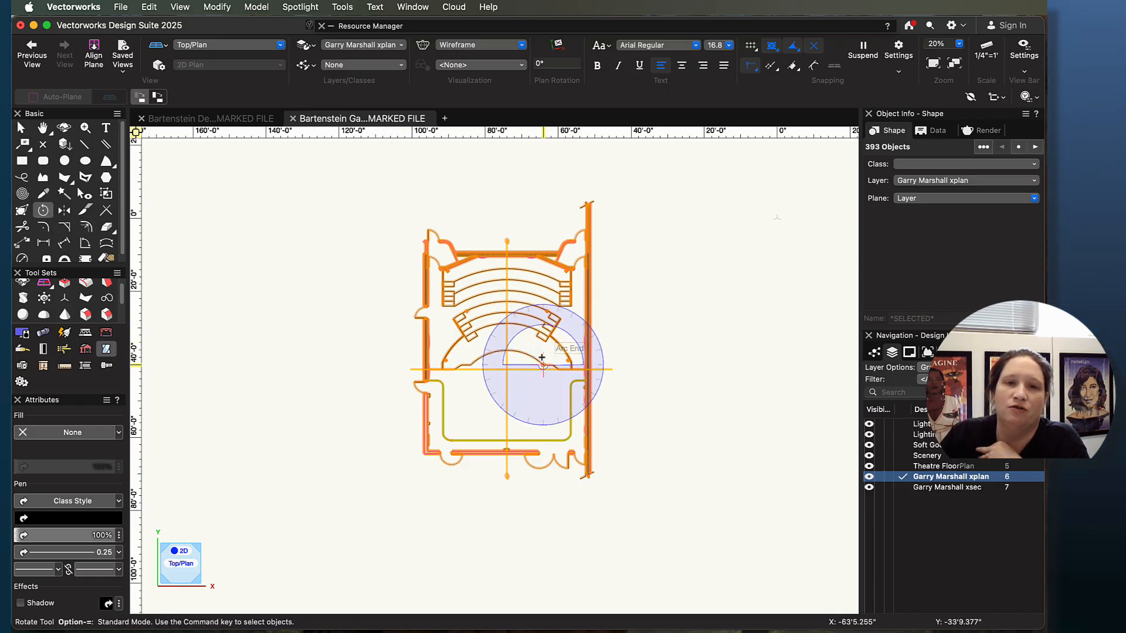
scroll(507, 368, up, 5)
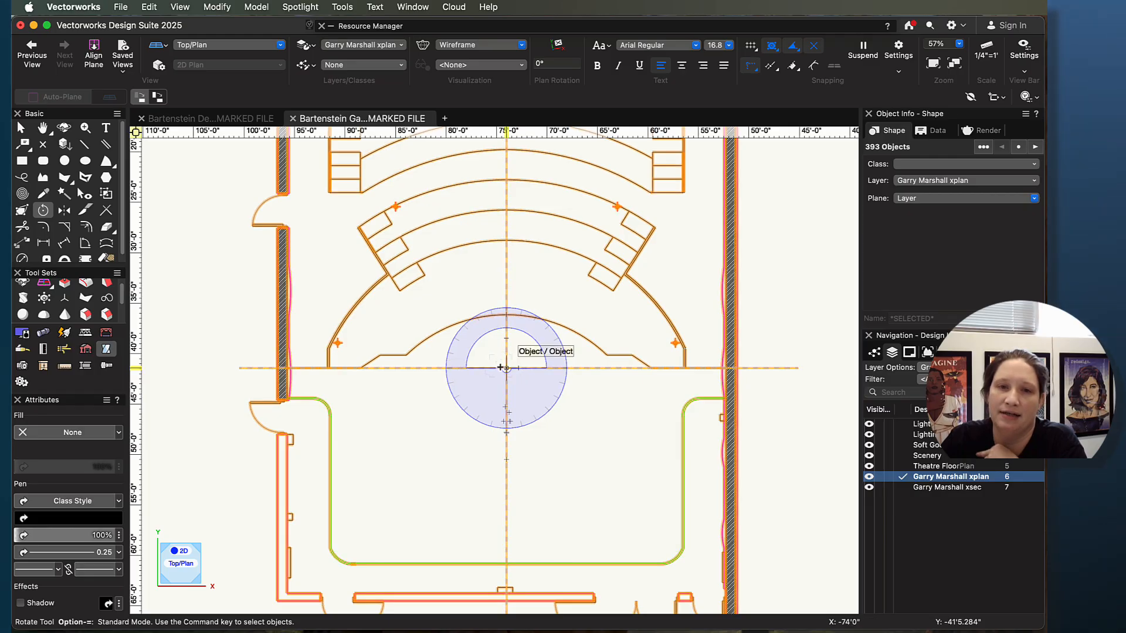
click(507, 368)
scroll(521, 304, down, 4)
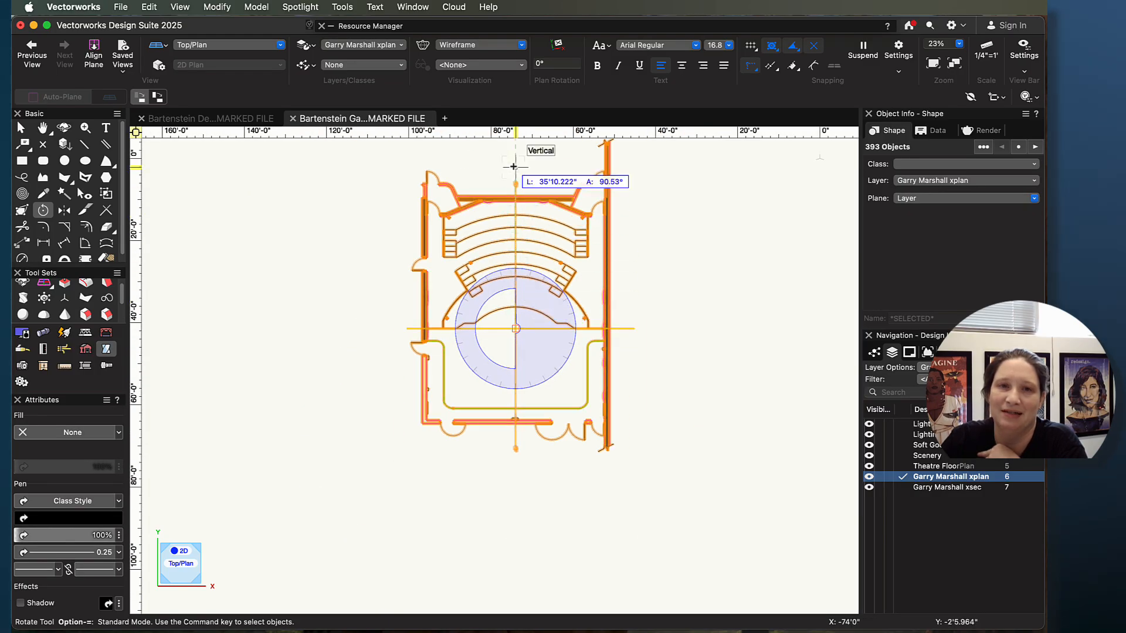
click(516, 146)
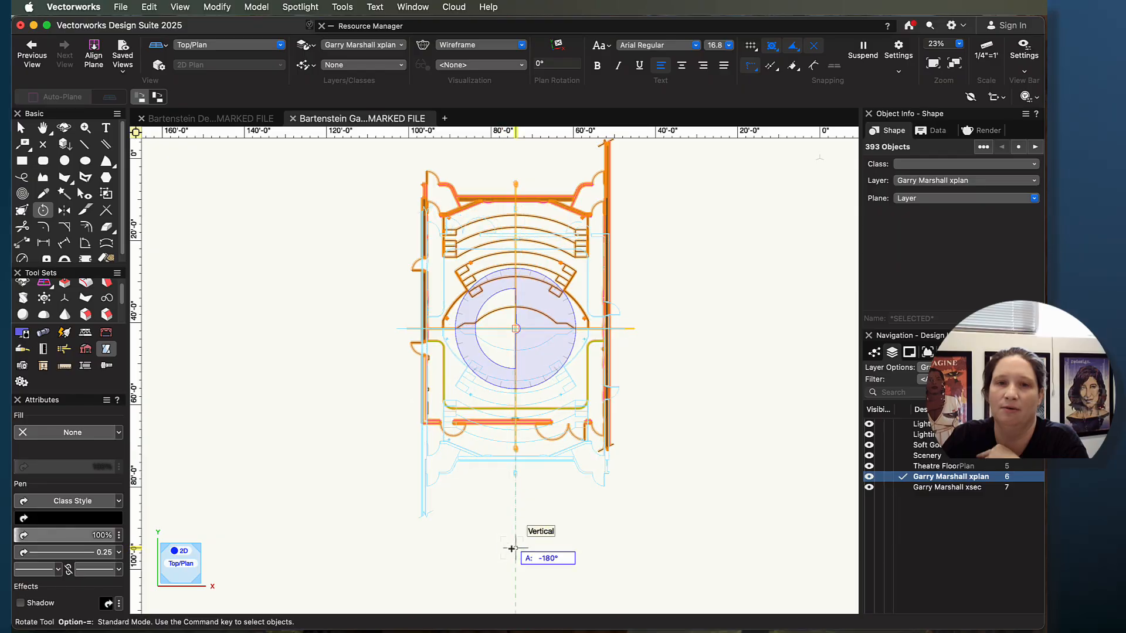
click(510, 548)
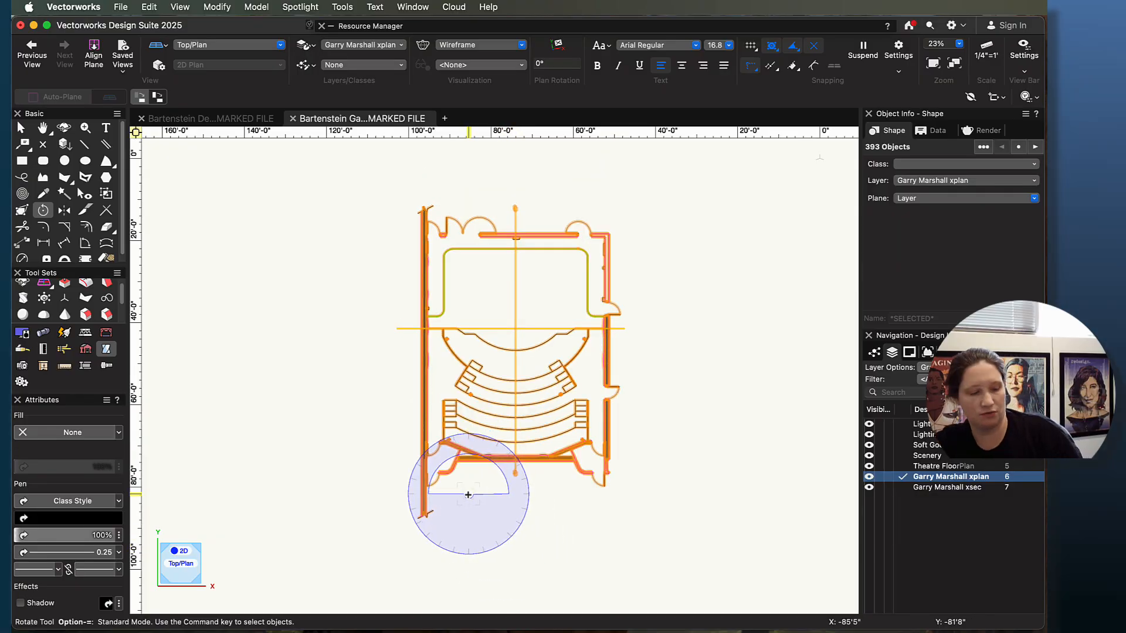
key(x)
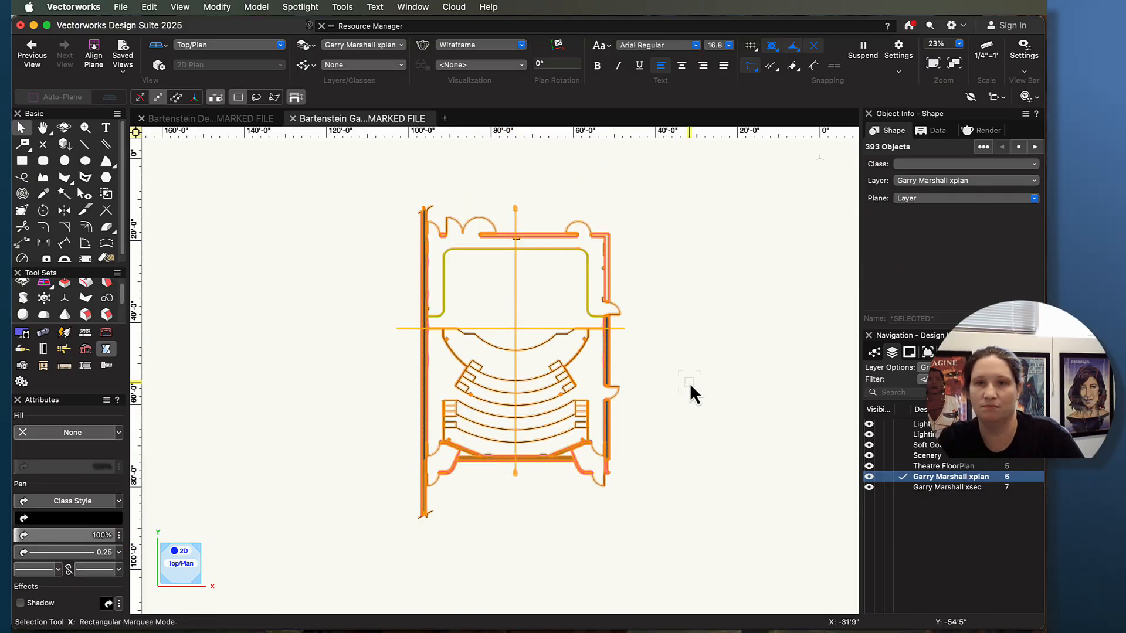
Step: Move the theatre plan so the intersection of its reference lines sits on the origin locus at 0,0, and deselect it
mouse_move(702, 382)
middle_down()
mouse_move(628, 462)
mouse_move(594, 467)
middle_up()
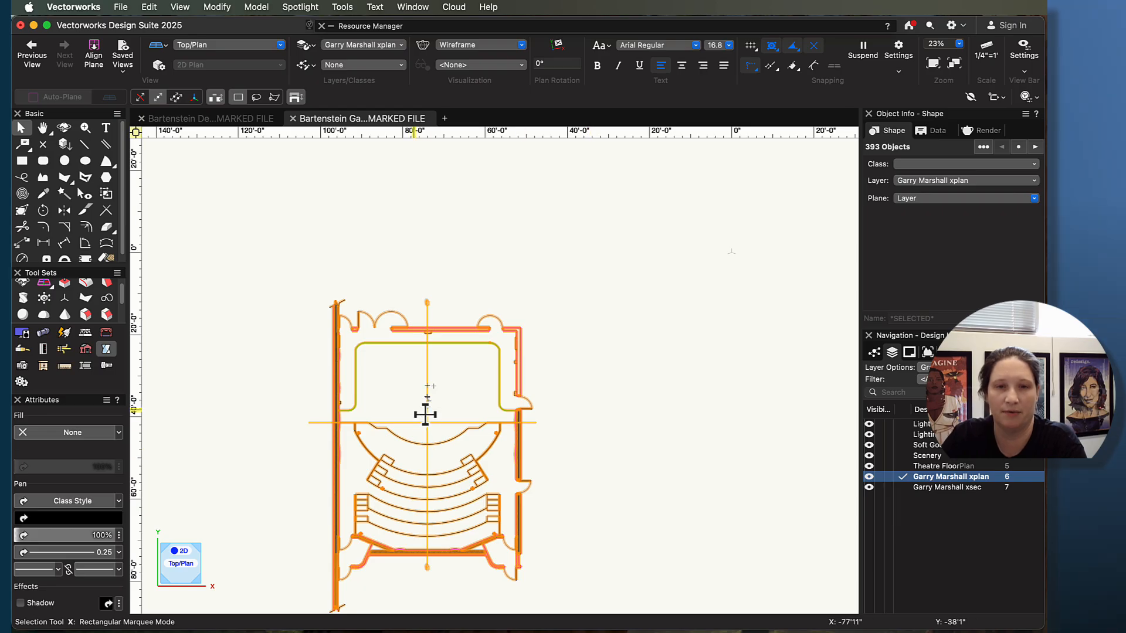
scroll(427, 422, up, 5)
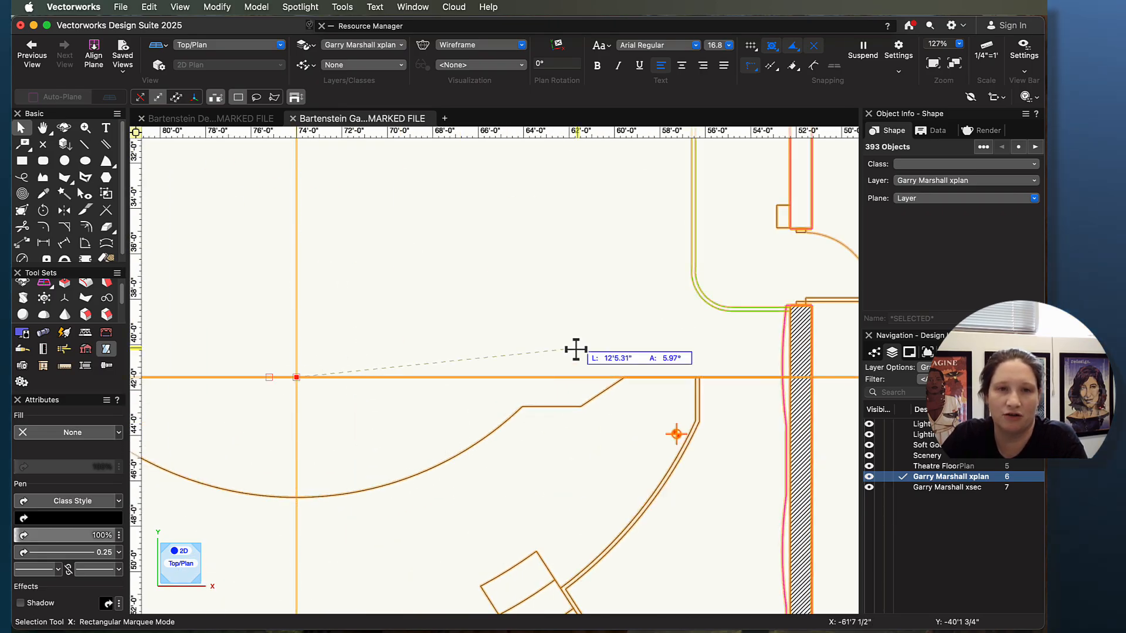
scroll(485, 301, down, 1)
scroll(484, 301, down, 5)
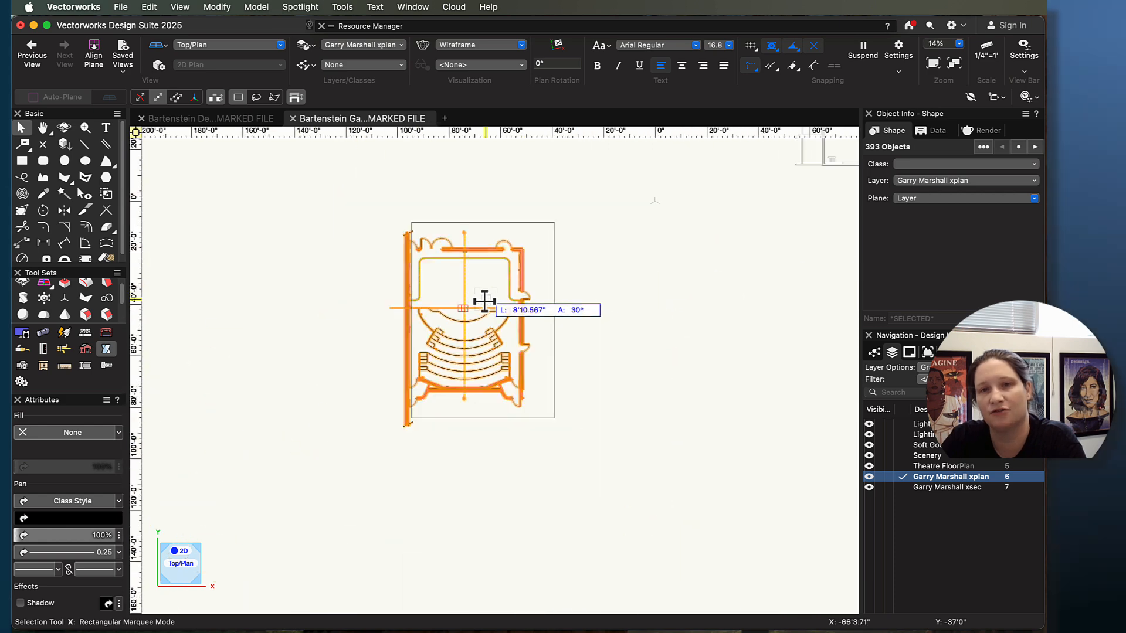
scroll(636, 202, up, 4)
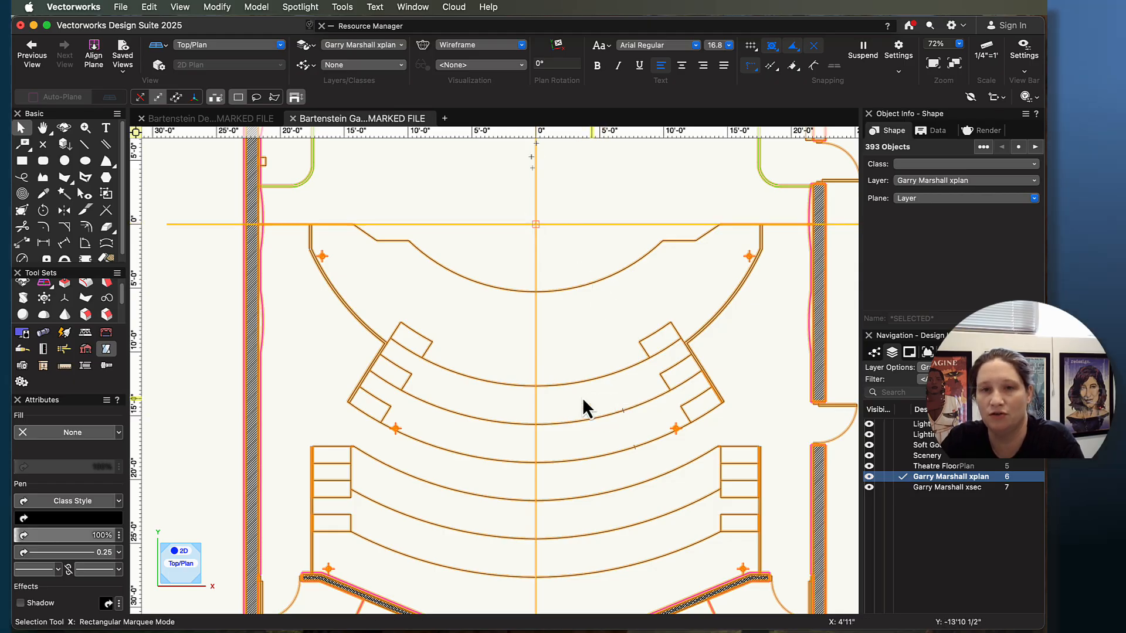
scroll(325, 345, down, 5)
click(572, 336)
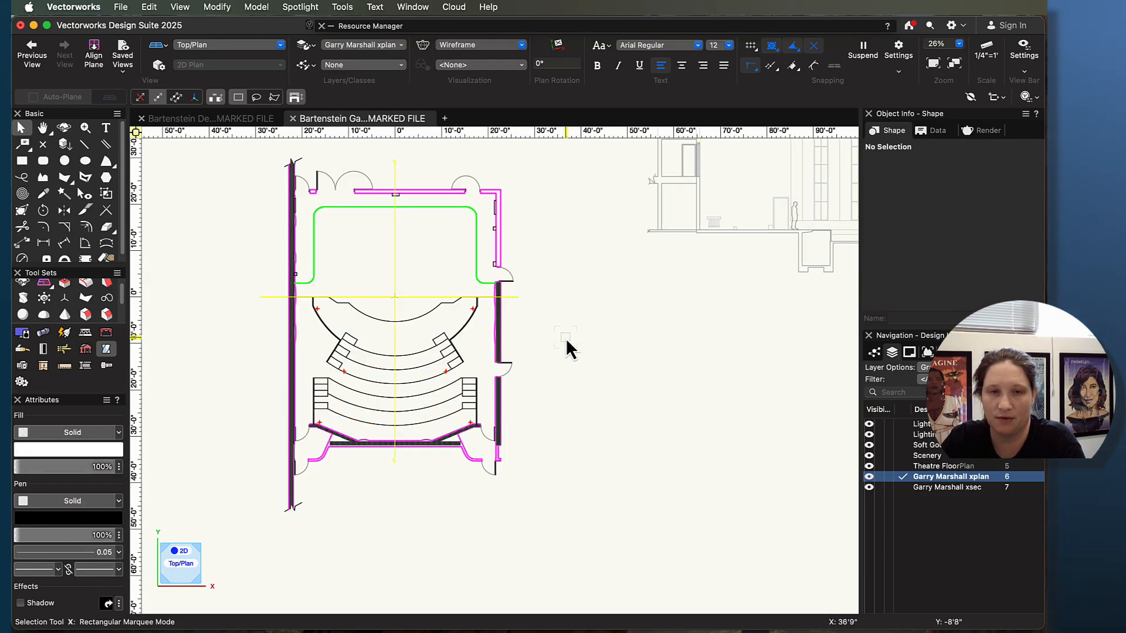
middle_drag(147, 206, 280, 273)
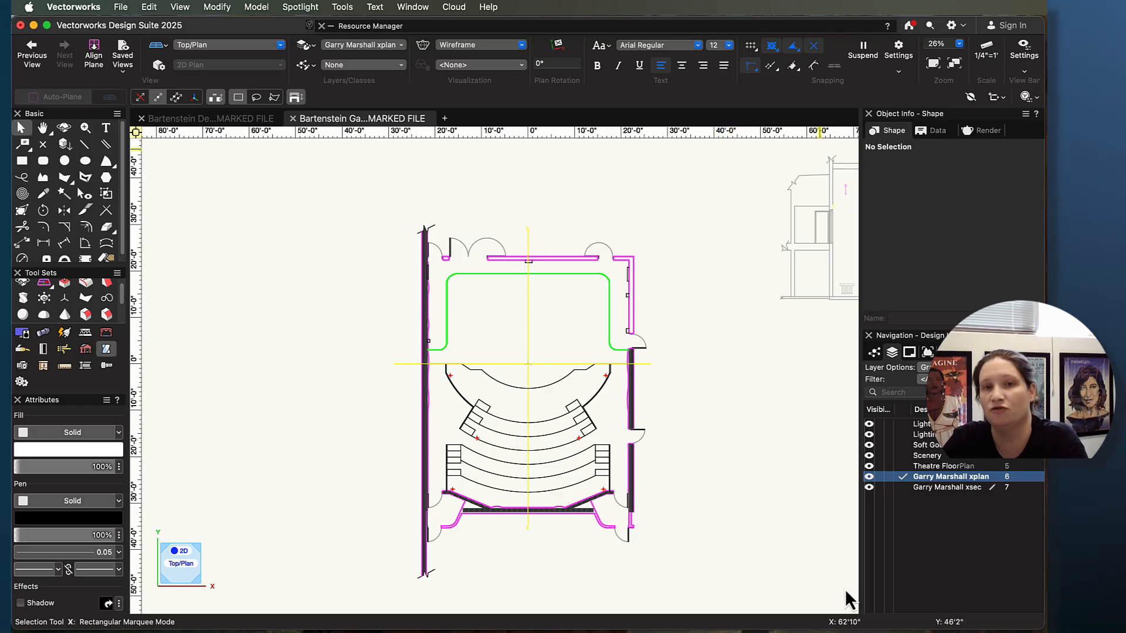
Step: Show the file's classes and read through the list from 0 to WALLS
middle_drag(685, 434, 703, 390)
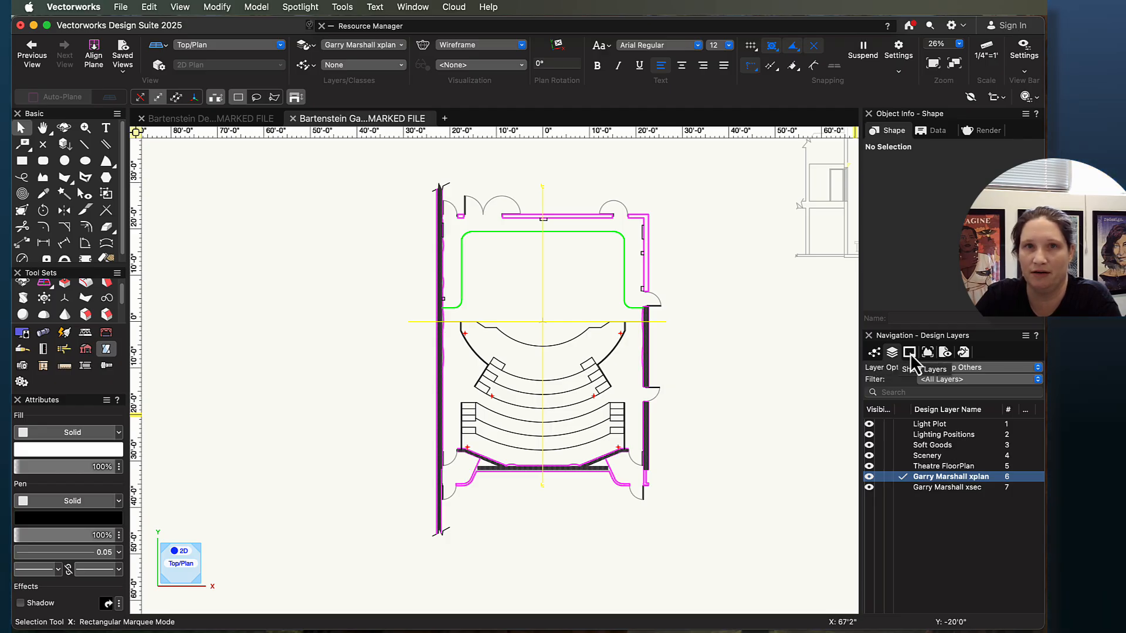
click(873, 354)
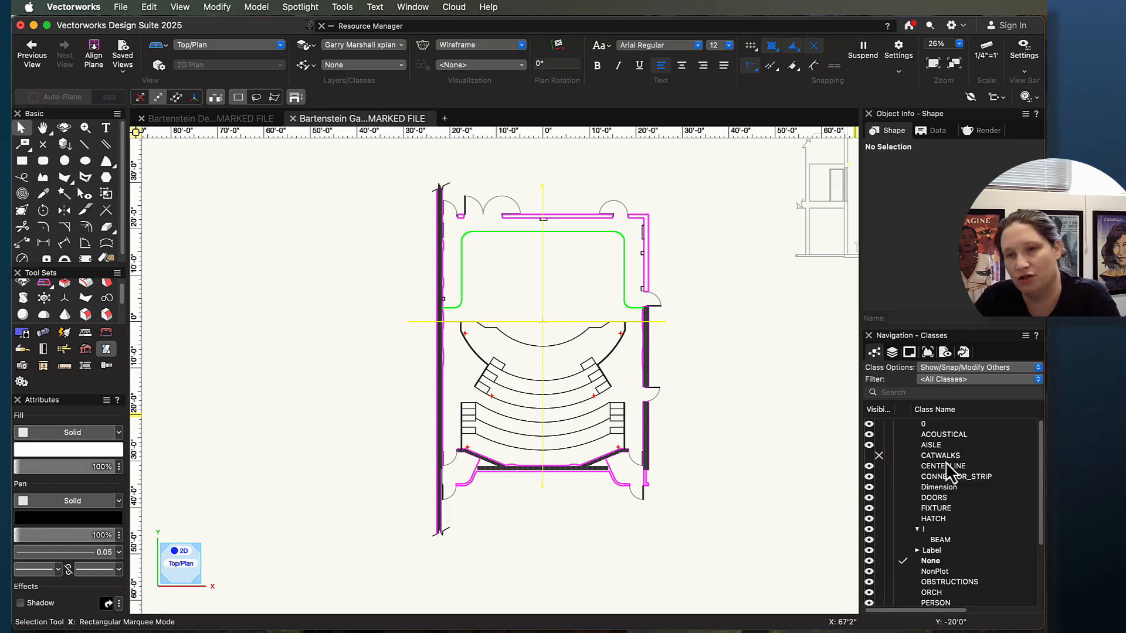
scroll(956, 463, down, 2)
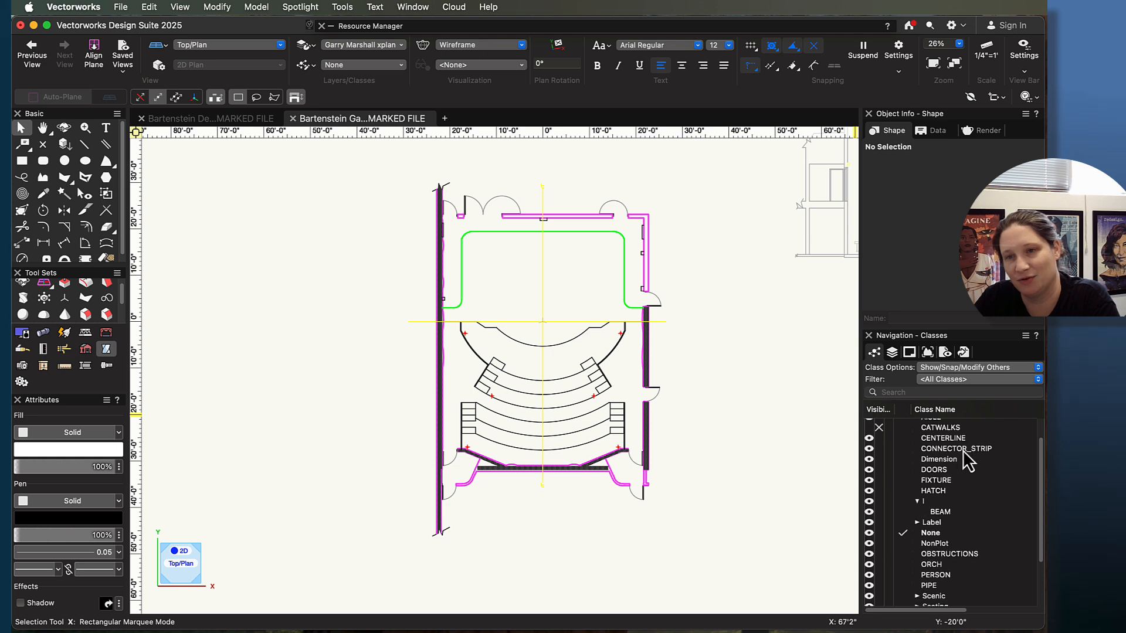
scroll(969, 463, down, 1)
scroll(968, 512, down, 3)
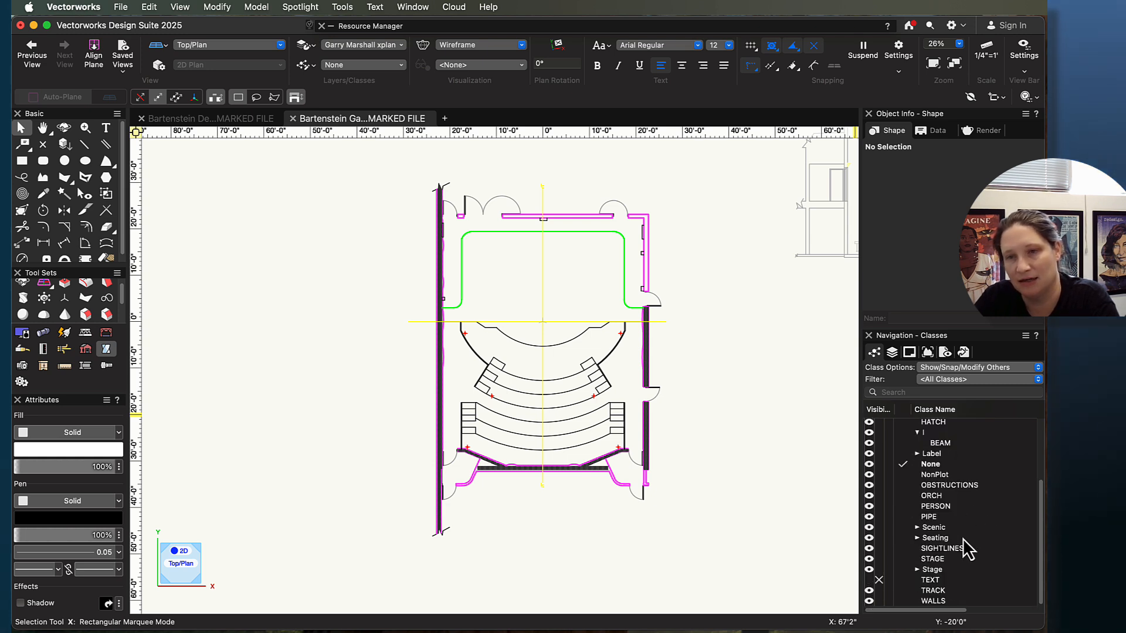
scroll(968, 528, up, 5)
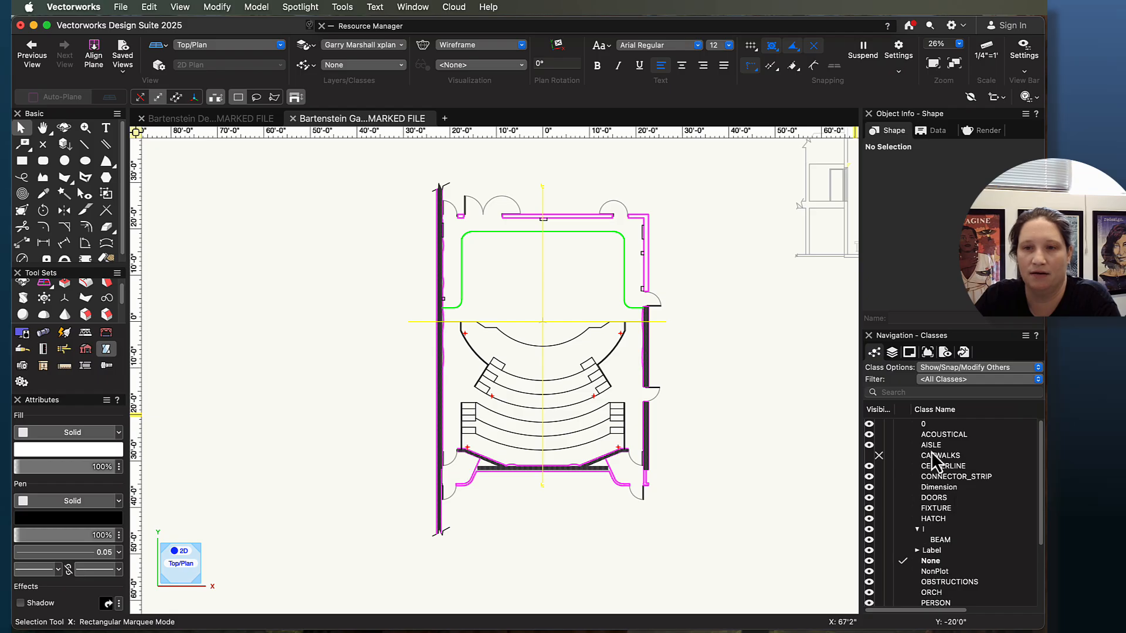
Step: Switch the ACOUSTICAL and AISLE classes off and back on to check which plan objects each one holds
click(879, 425)
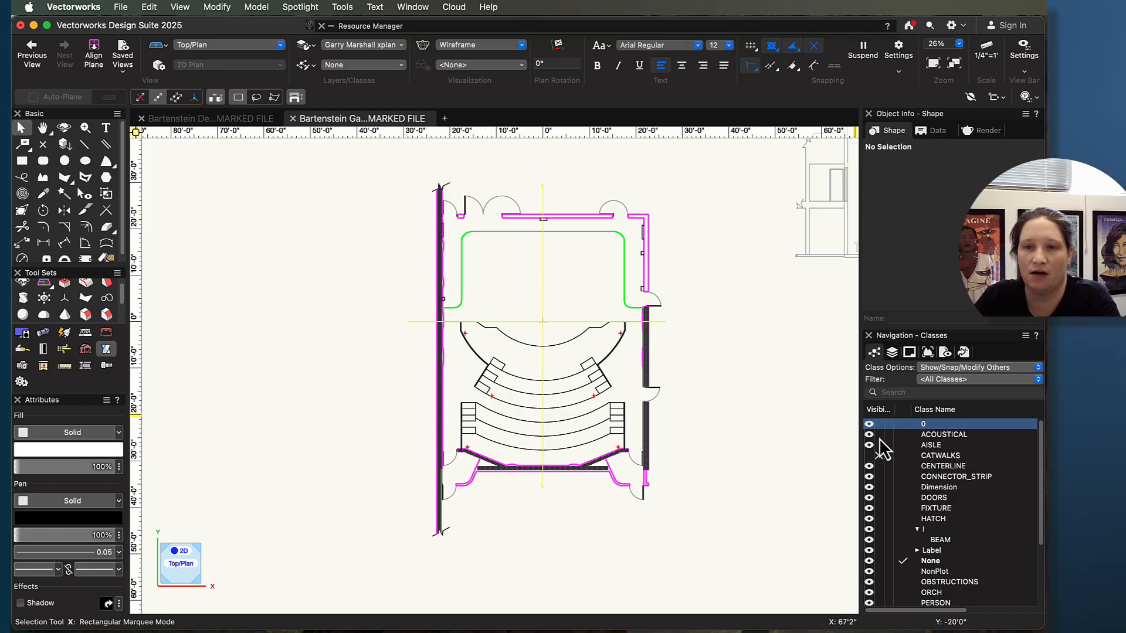
click(879, 435)
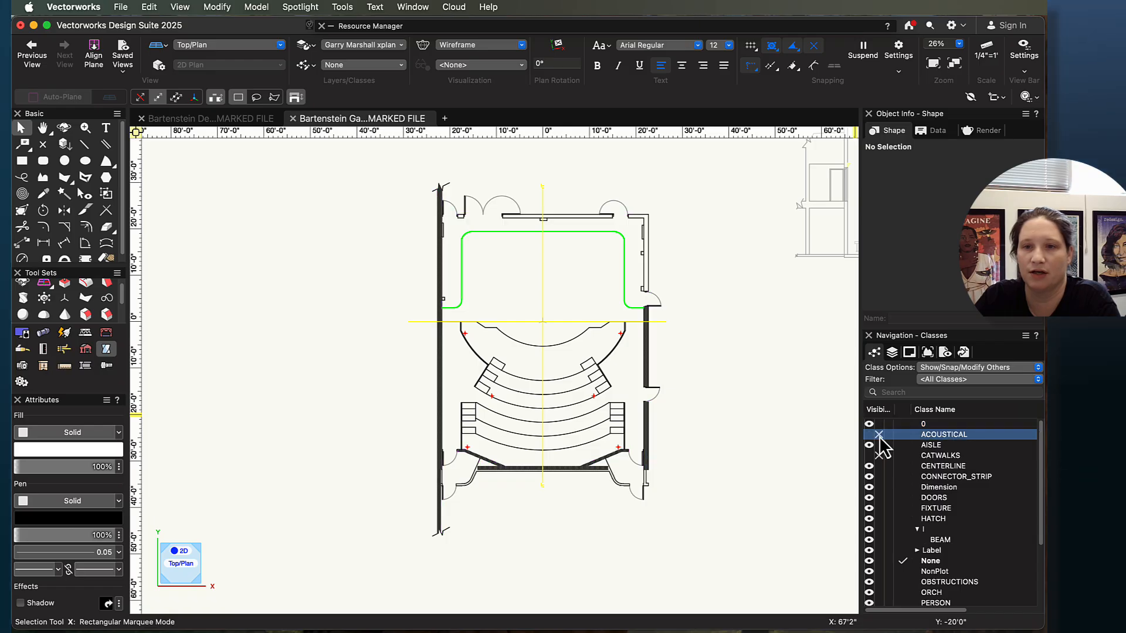
click(875, 436)
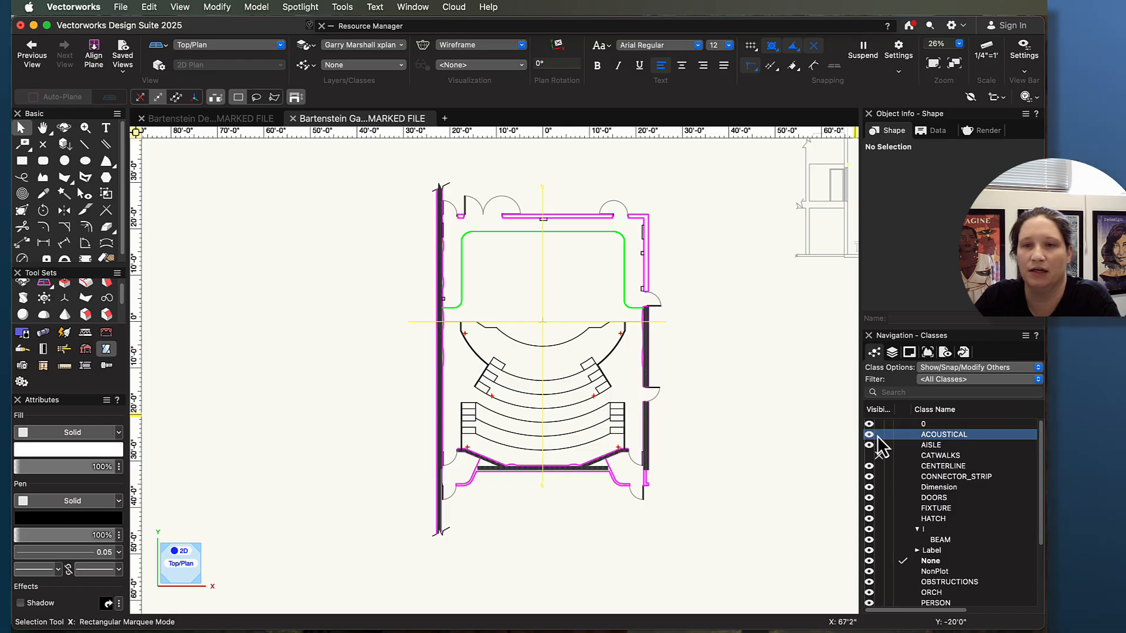
click(878, 437)
click(879, 437)
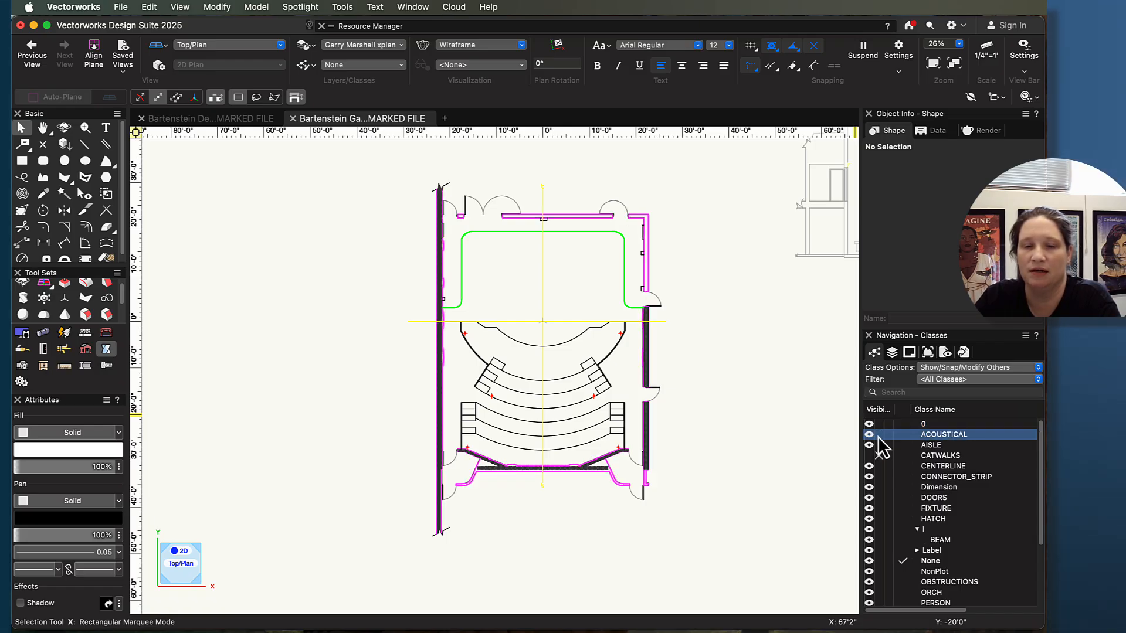
click(872, 437)
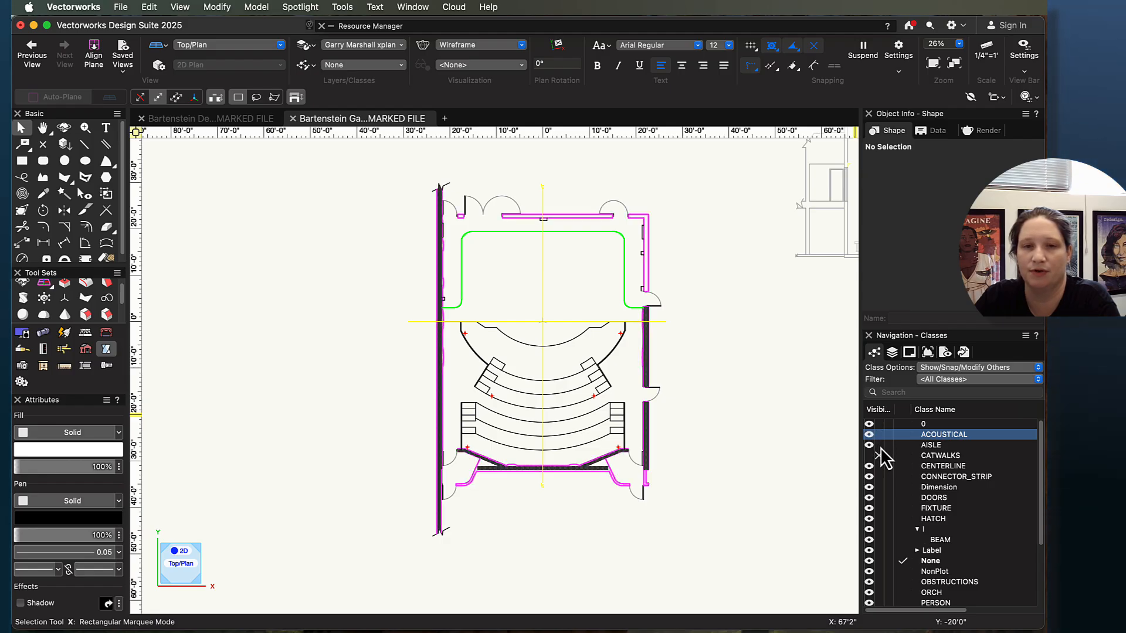
click(871, 447)
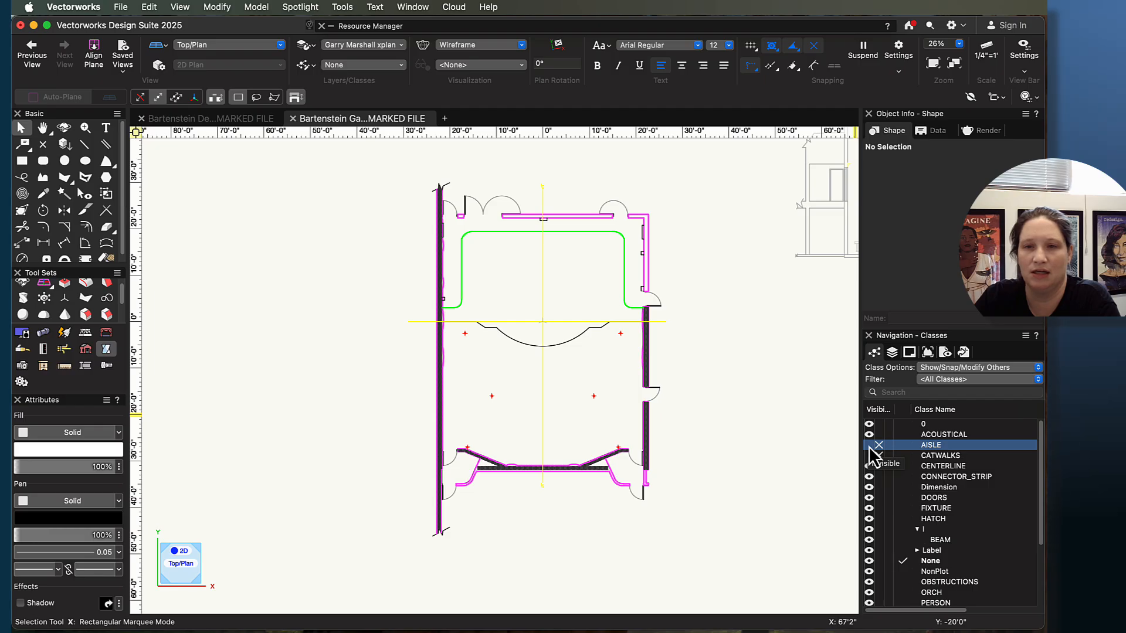
click(870, 447)
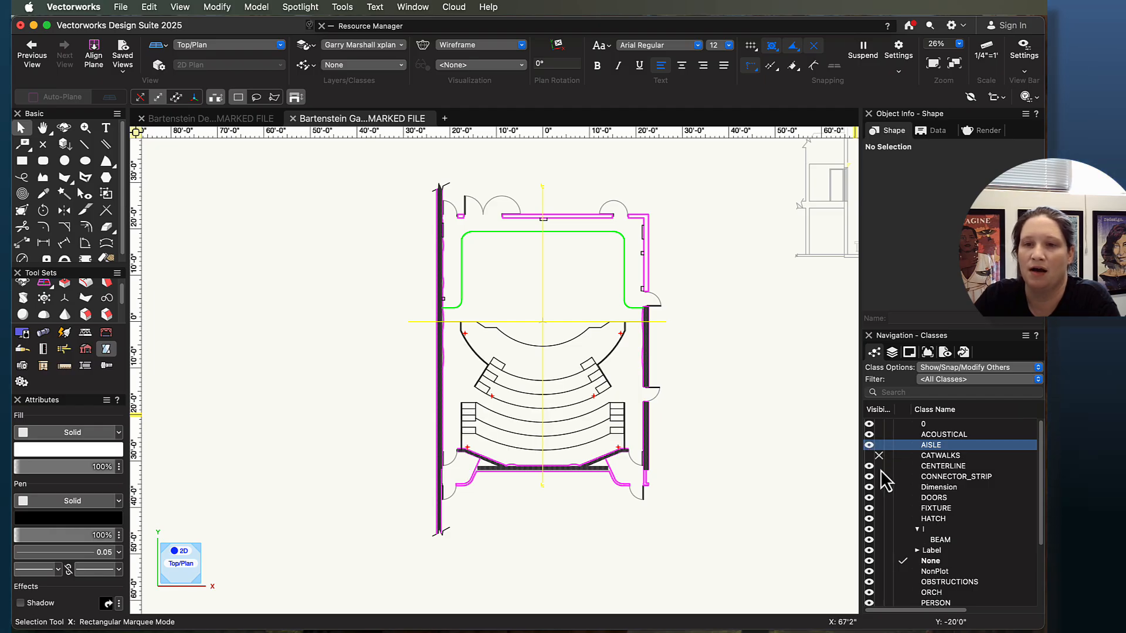
Step: Check the contents of the CENTERLINE, CONNECTOR_STRIP, DOORS, FIXTURE and HATCH classes by toggling their visibility, leaving them all visible
click(876, 468)
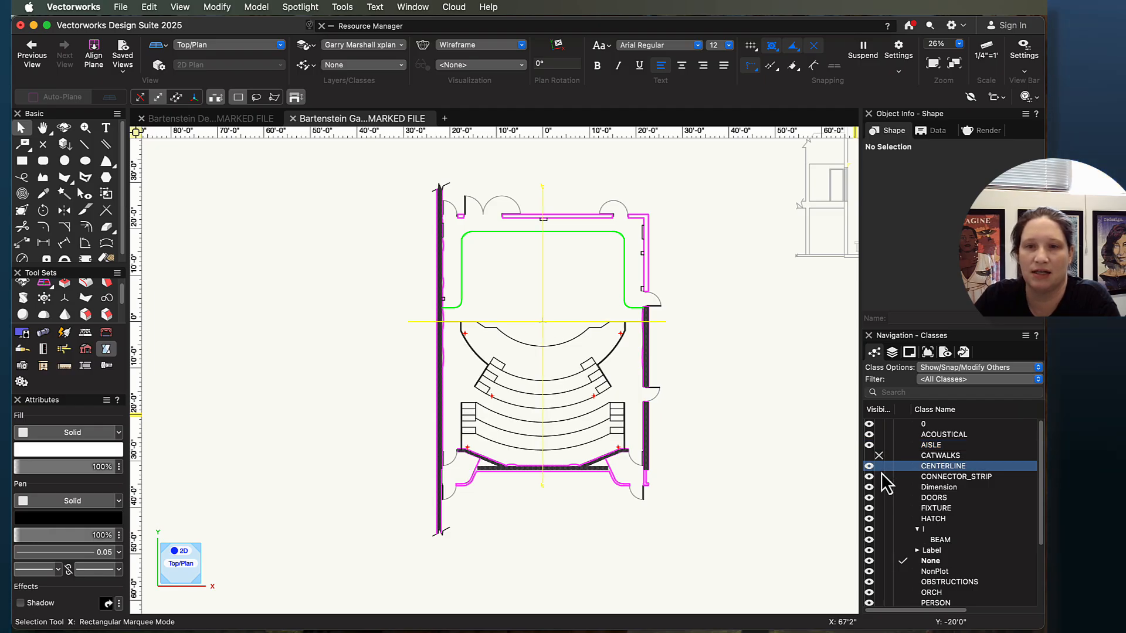
click(881, 477)
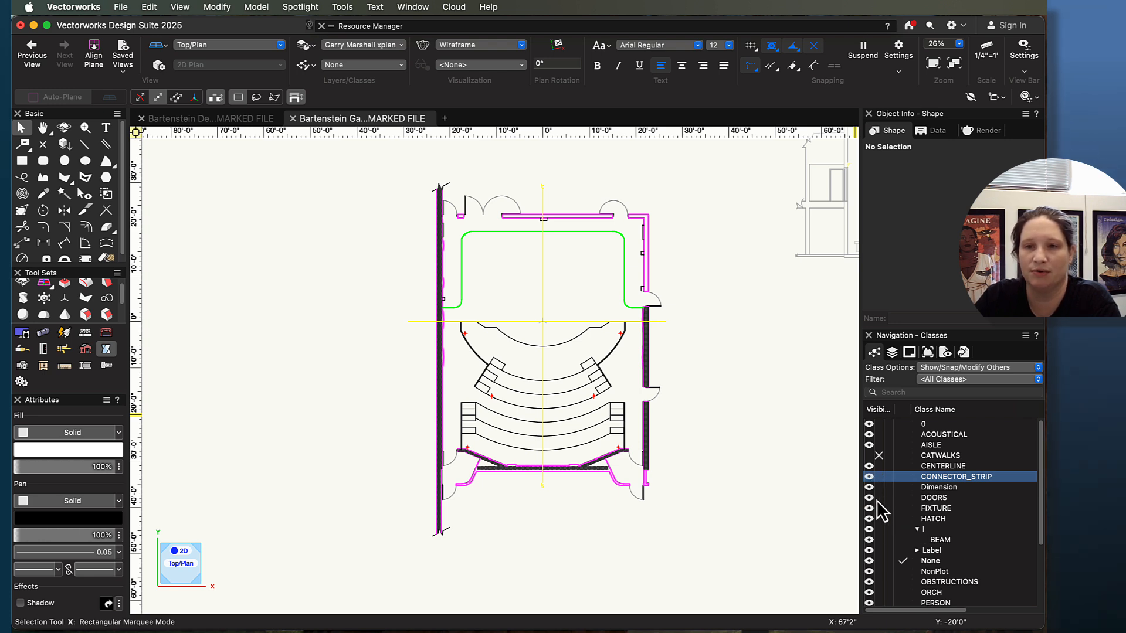
click(880, 498)
click(869, 498)
click(869, 498)
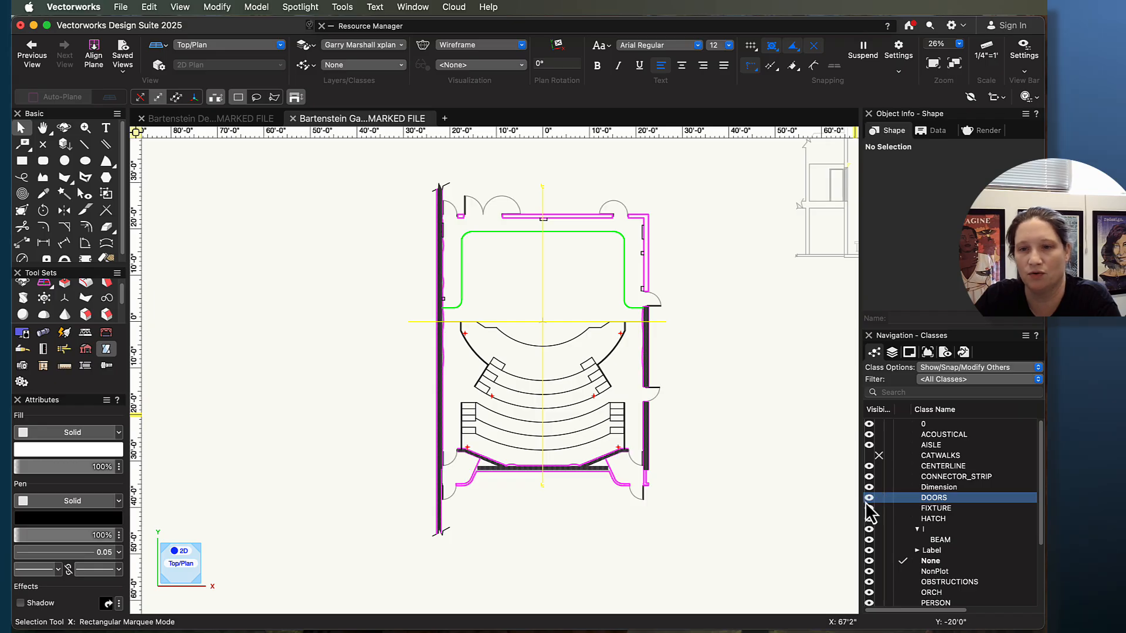
click(868, 509)
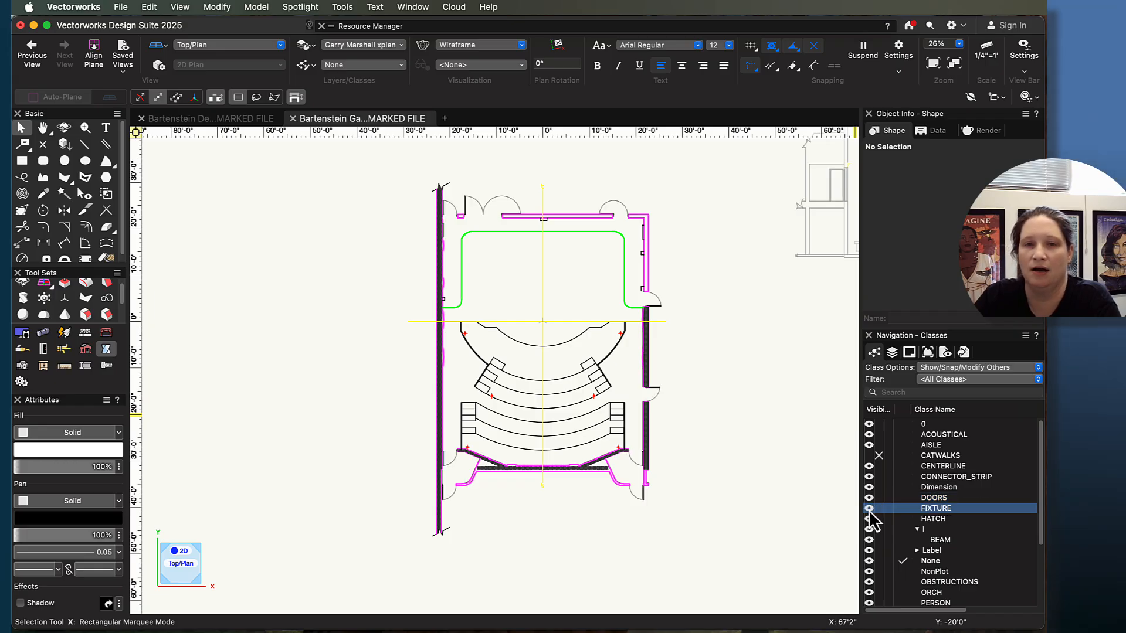
click(870, 519)
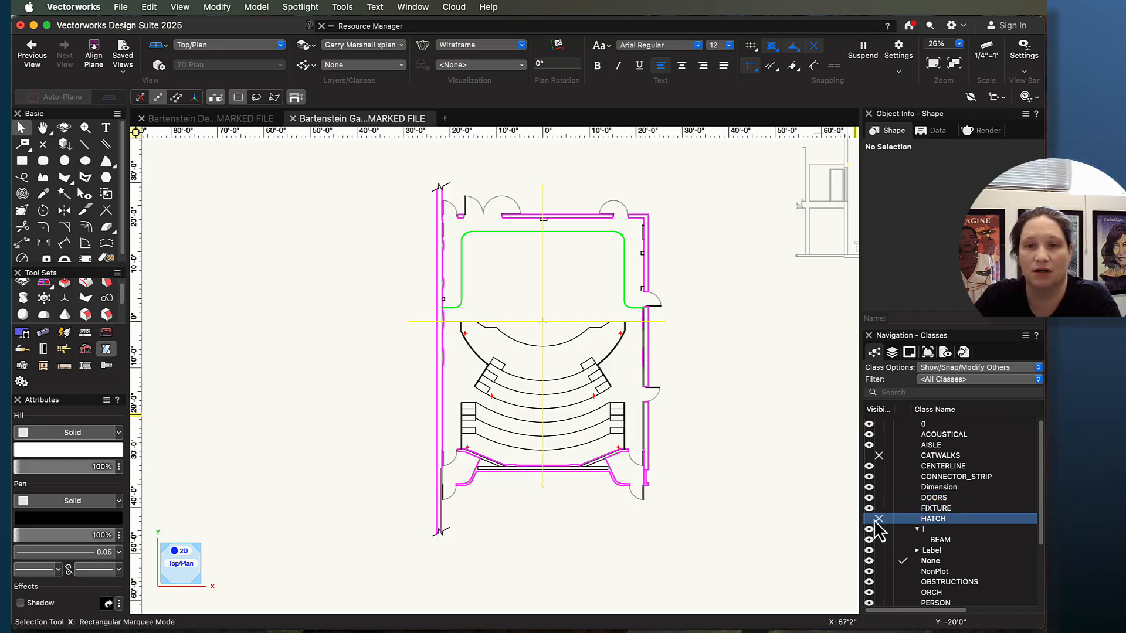
click(870, 520)
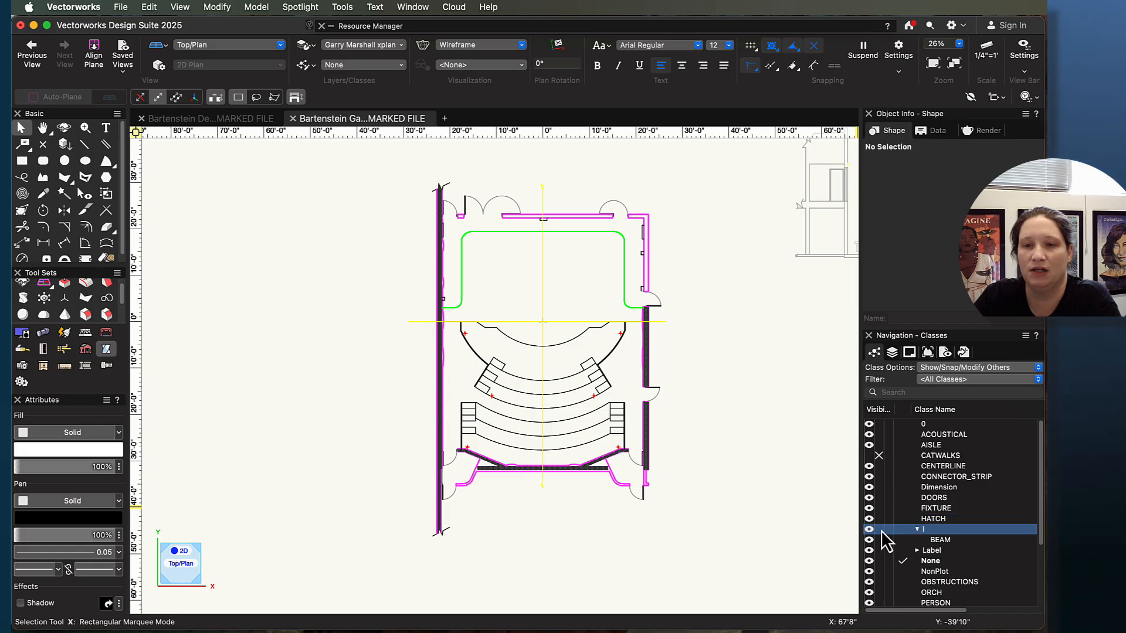
Step: Check the I class against the section drawing, examine the beams there, and return to the theatre plan
click(872, 530)
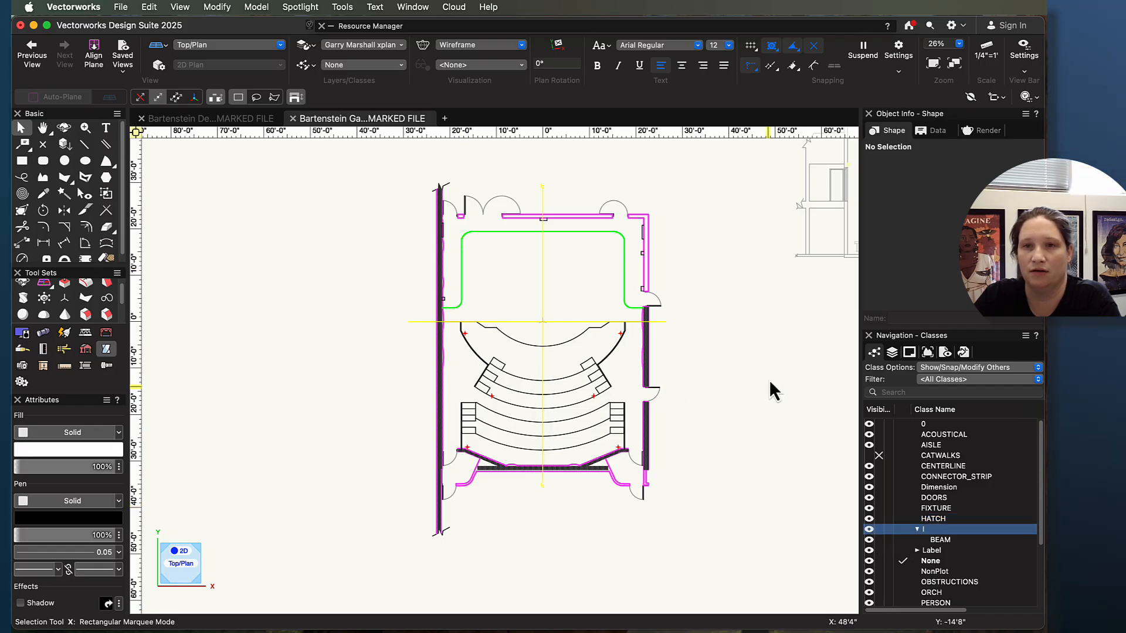
key(h)
mouse_move(769, 381)
mouse_down()
mouse_move(684, 394)
mouse_move(583, 353)
mouse_up()
key(x)
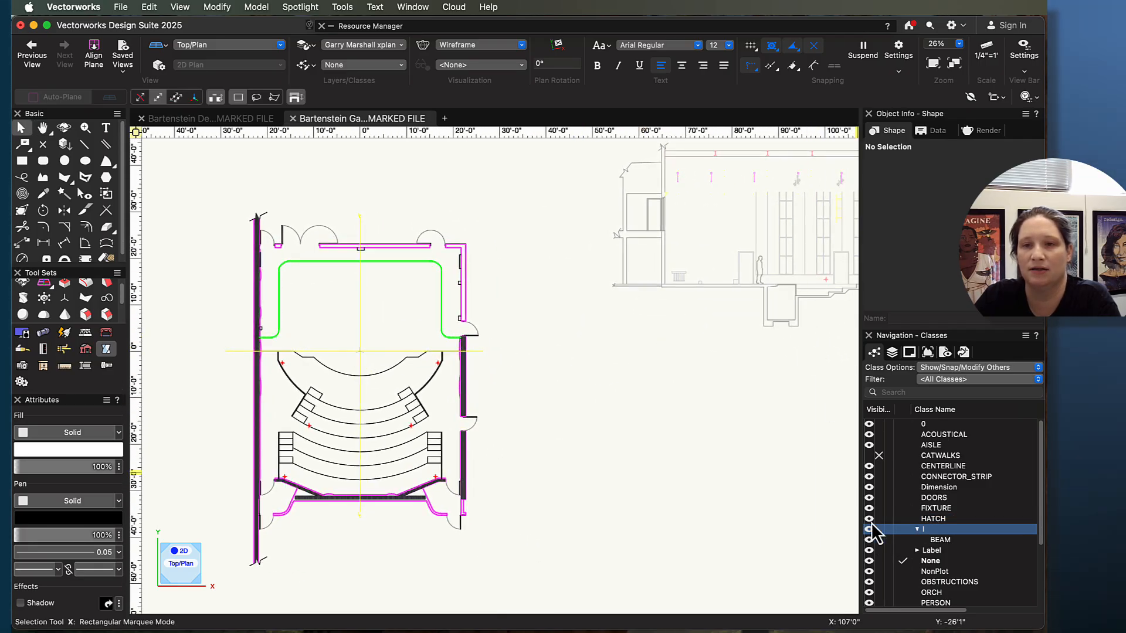
scroll(759, 201, up, 5)
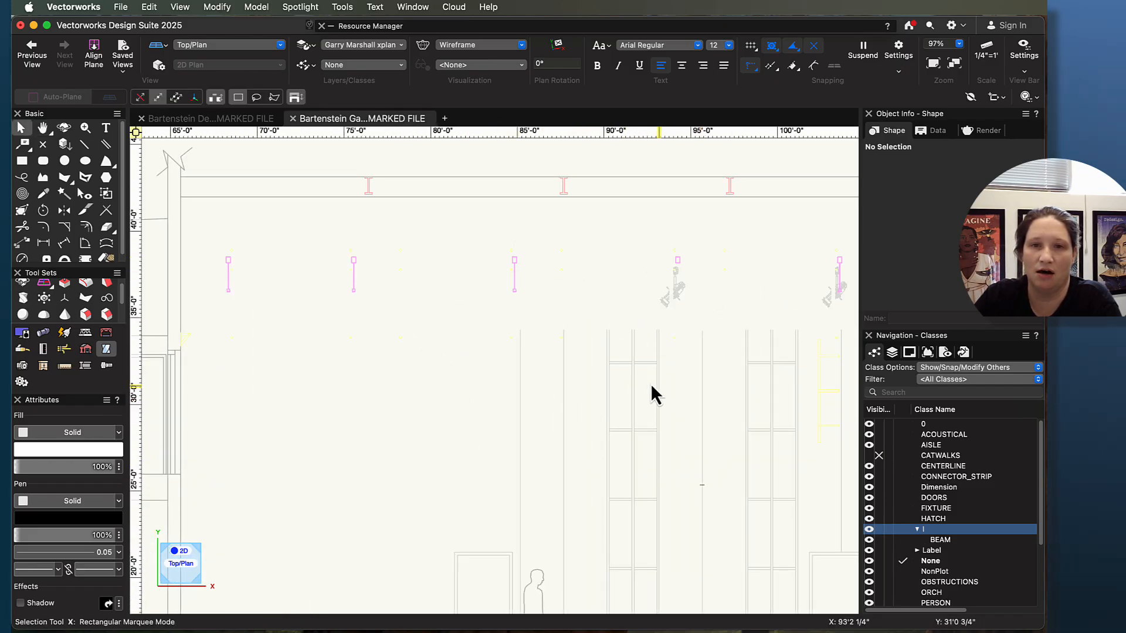
scroll(603, 408, down, 6)
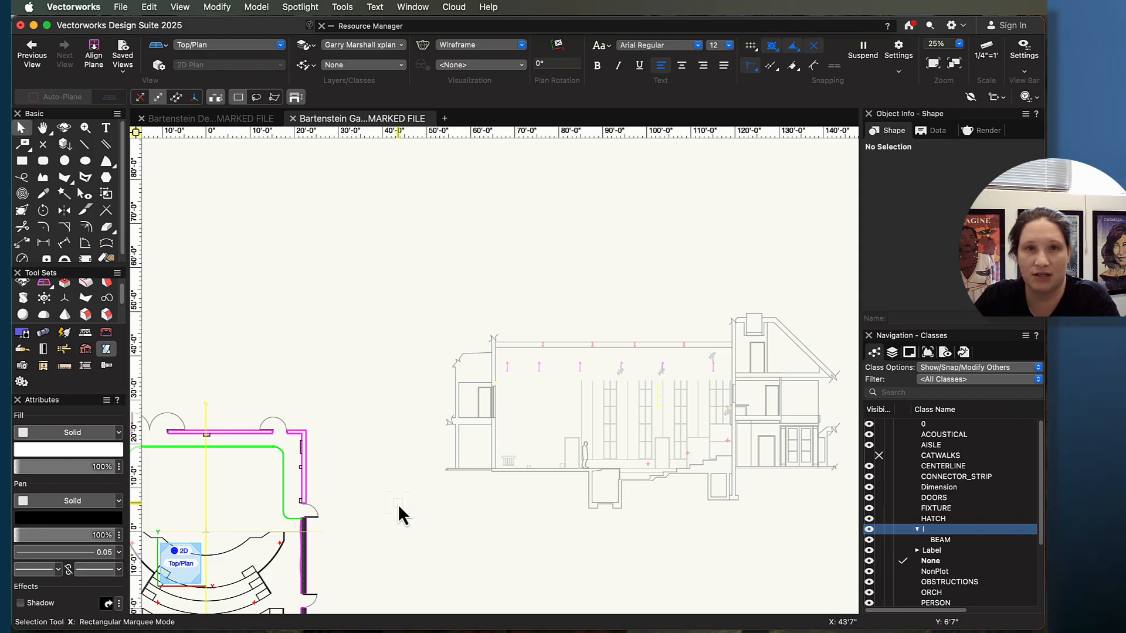
middle_drag(393, 498, 764, 303)
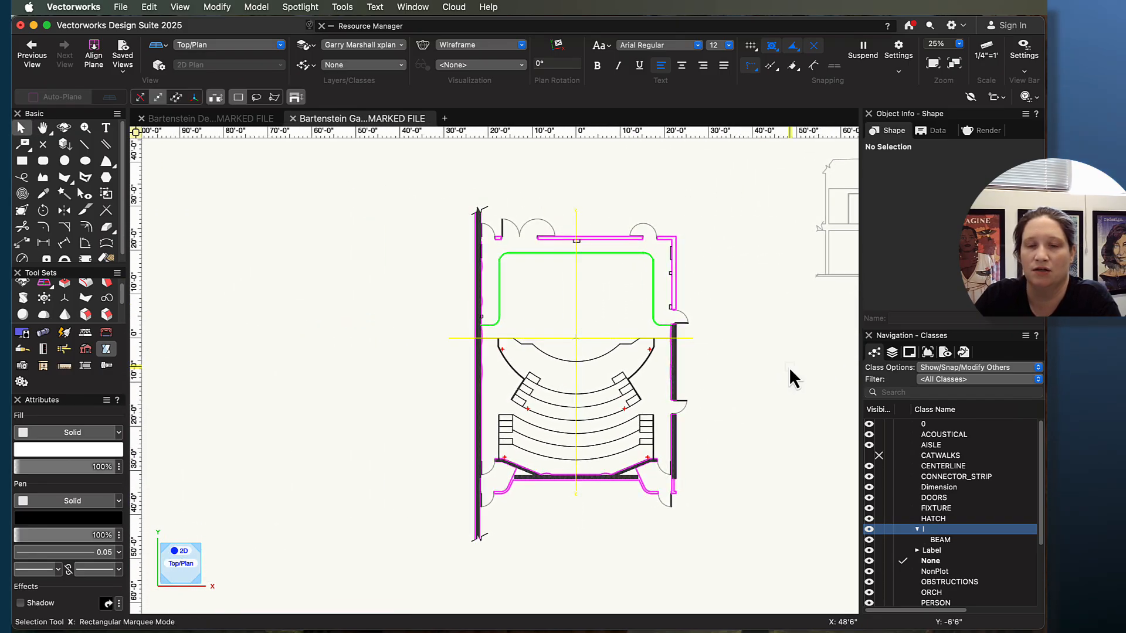
Step: Edit the CENTERLINE class and set both its fill and pen colours to black
scroll(777, 390, up, 4)
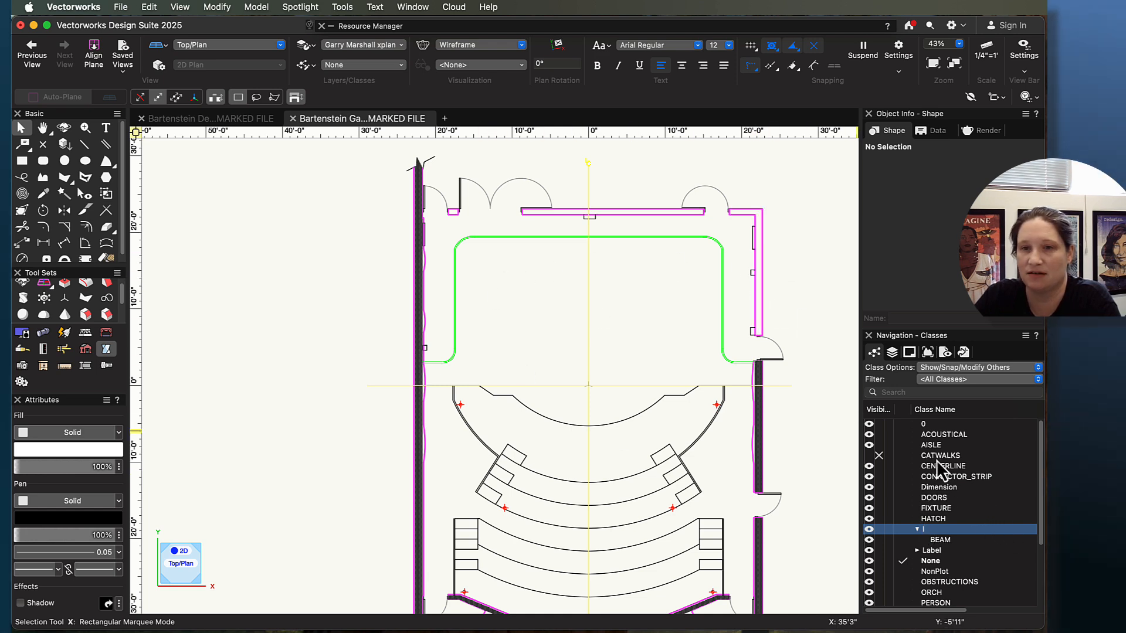
click(924, 467)
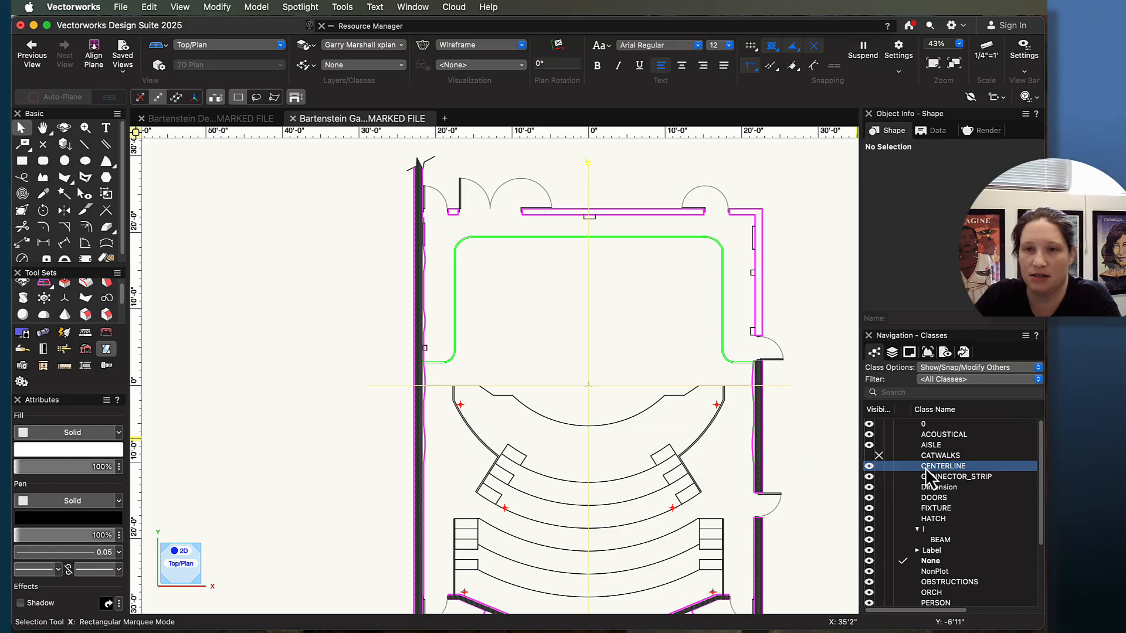
right_click(936, 470)
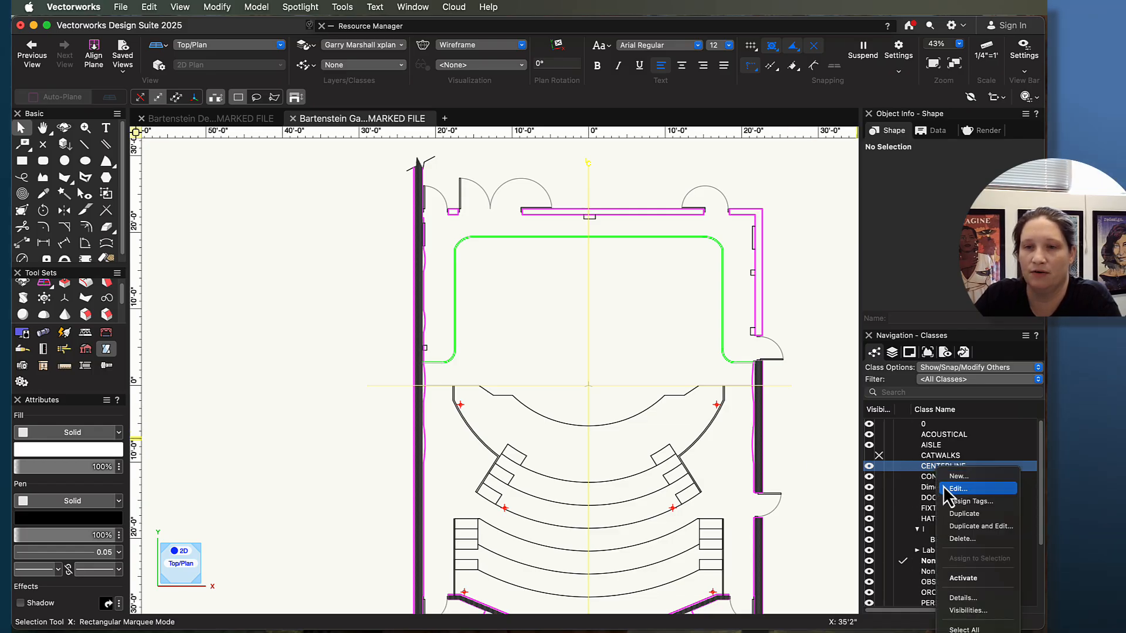
click(943, 485)
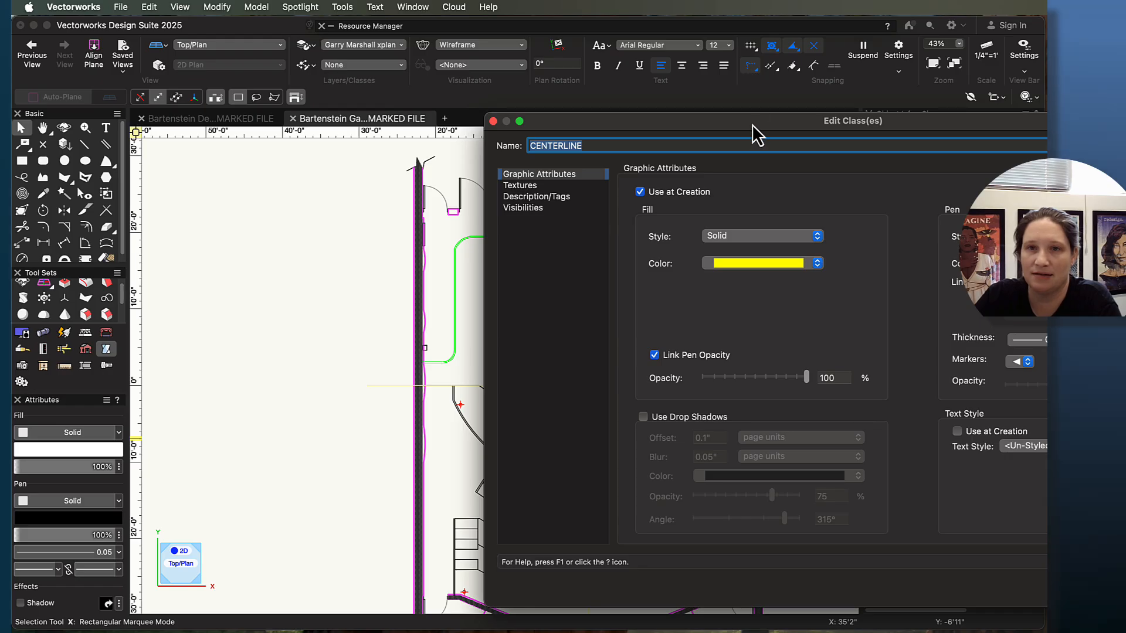
drag(752, 125, 445, 91)
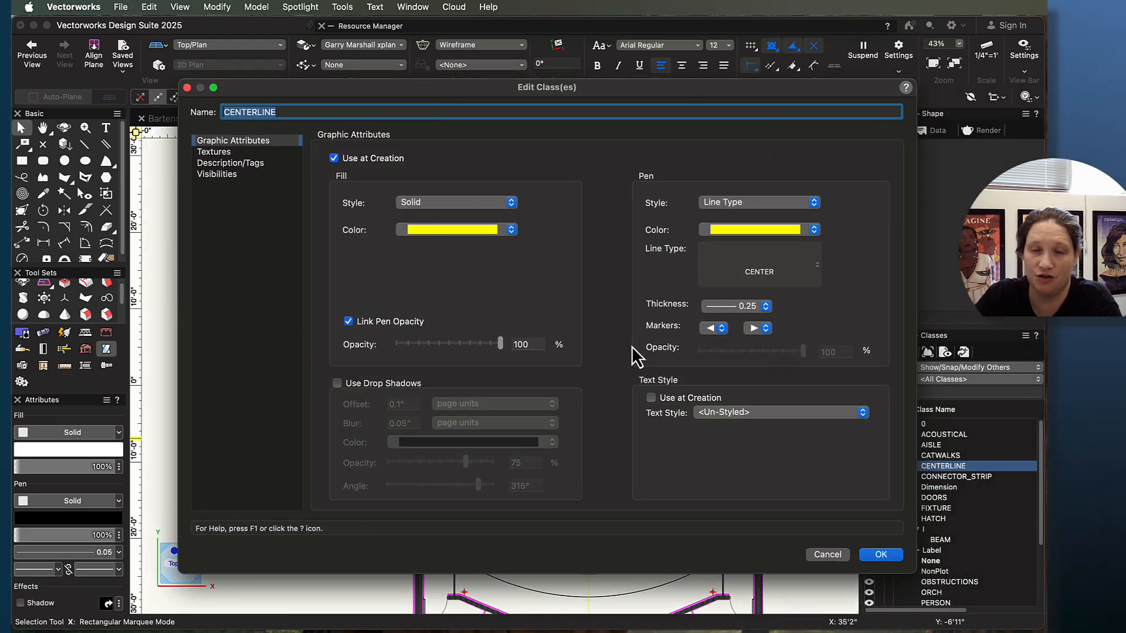
click(511, 230)
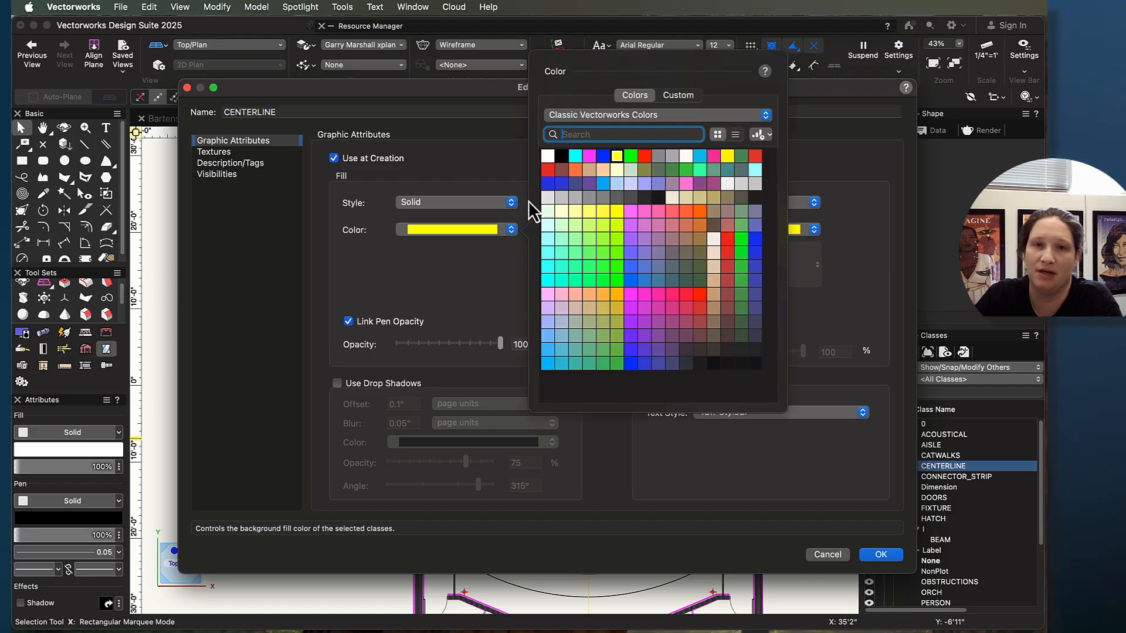
click(563, 155)
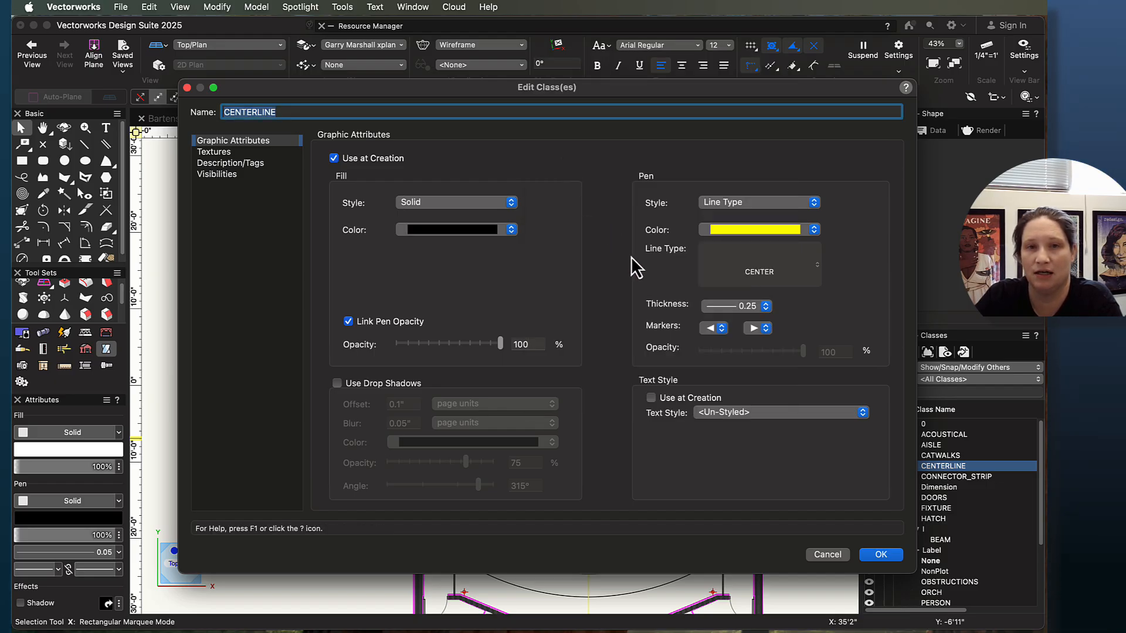
click(815, 204)
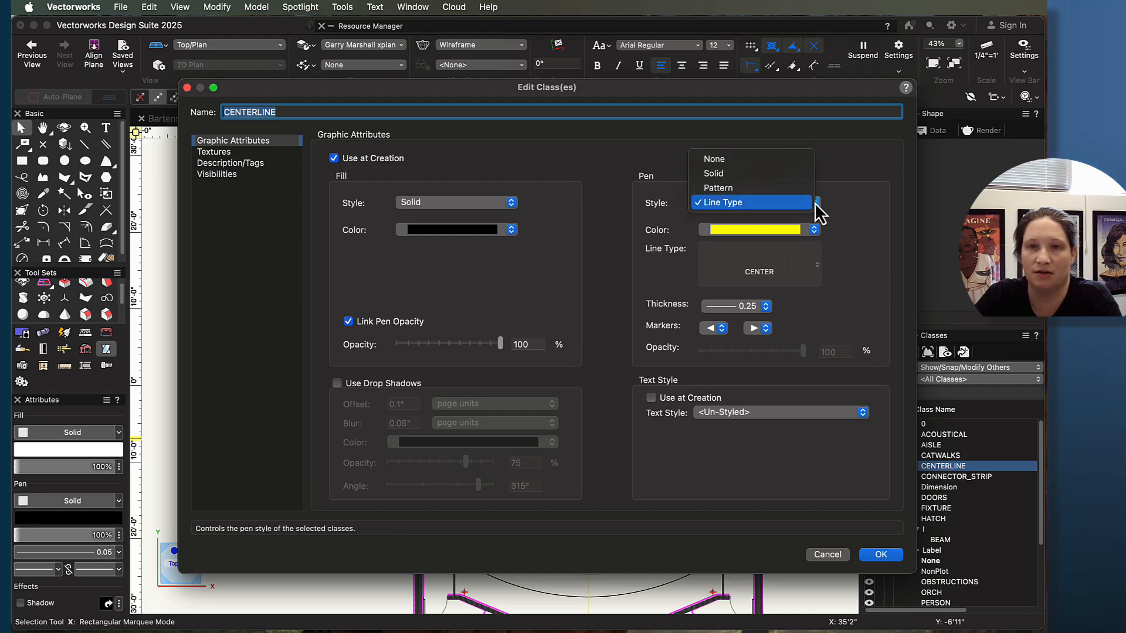
click(860, 208)
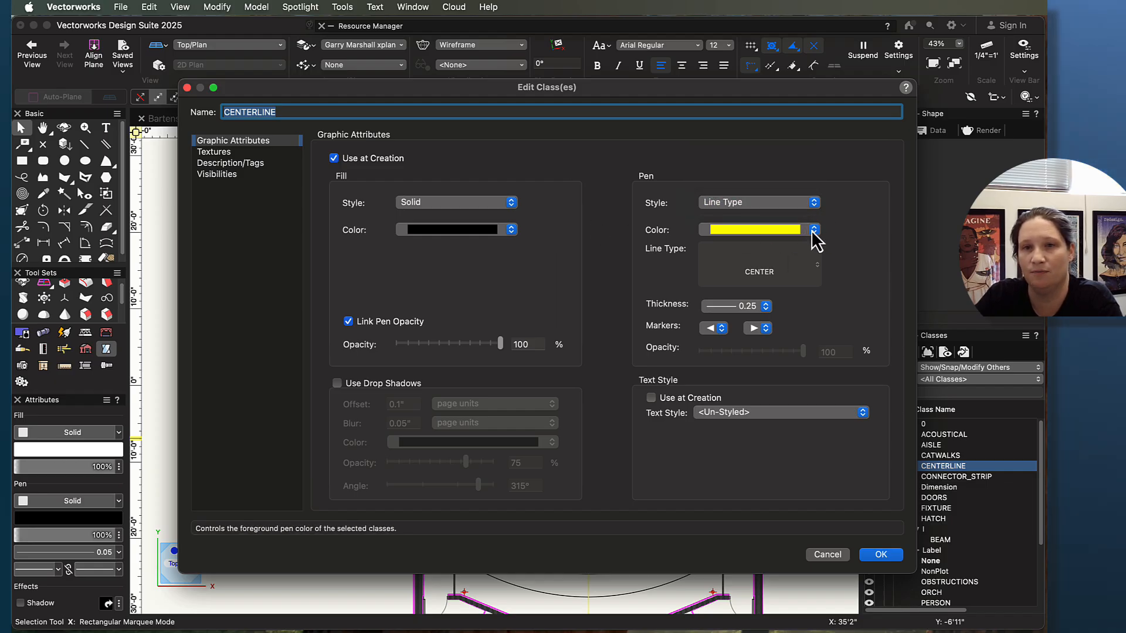
click(813, 230)
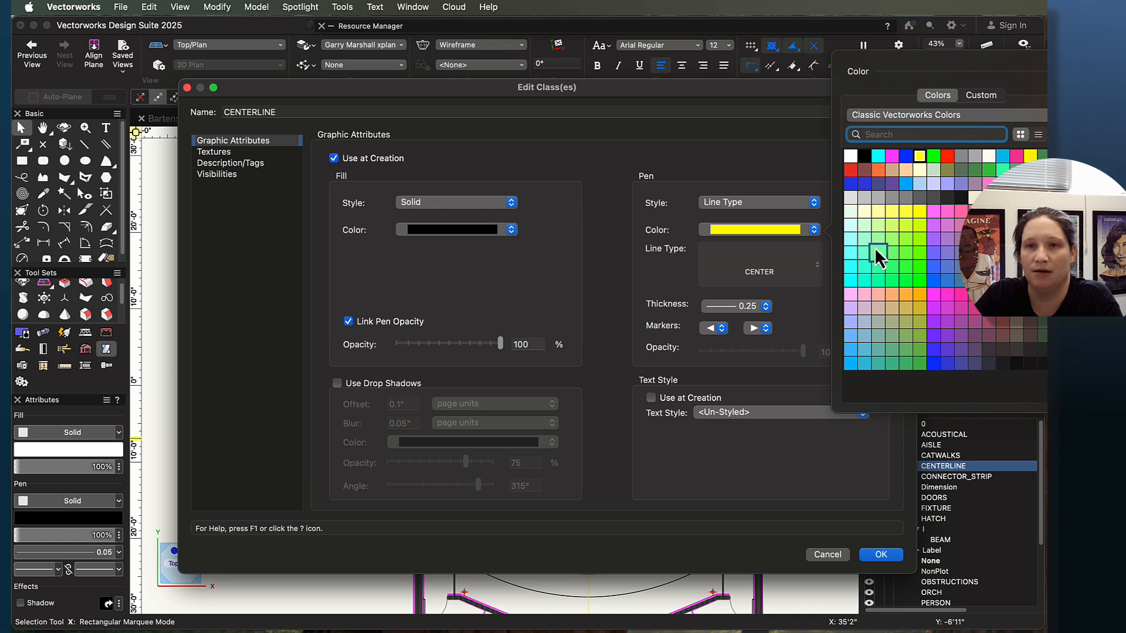
click(865, 155)
Step: Change the CENTERLINE class's line type to ISO-08 Long Dashed Short Dashed from the Vectorworks Libraries' Line Types.vwx file
click(783, 270)
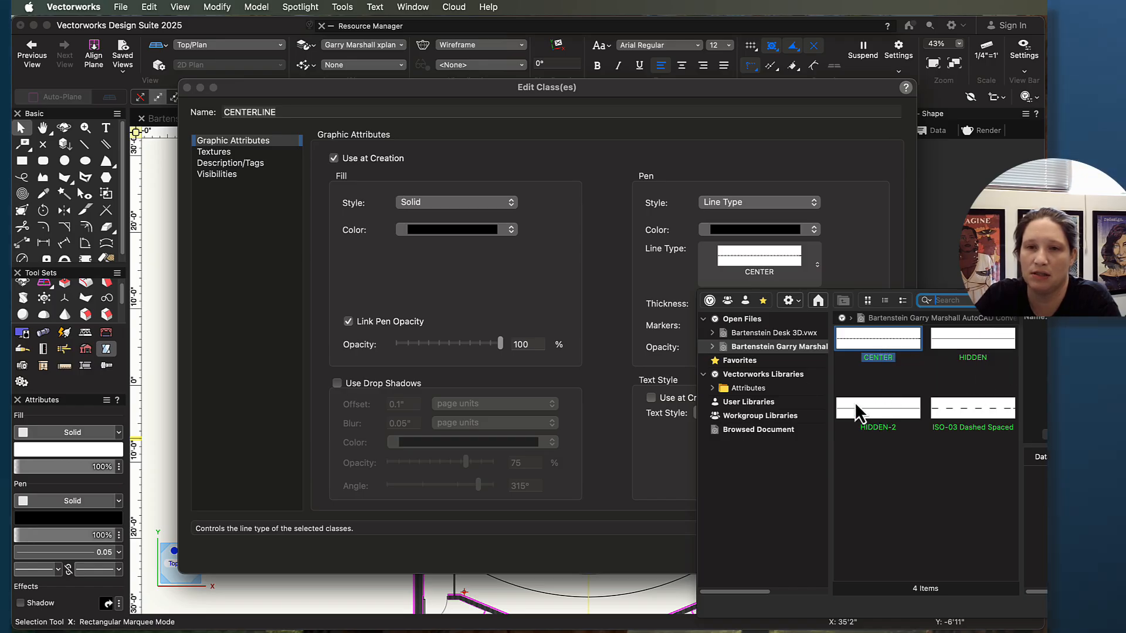
click(741, 389)
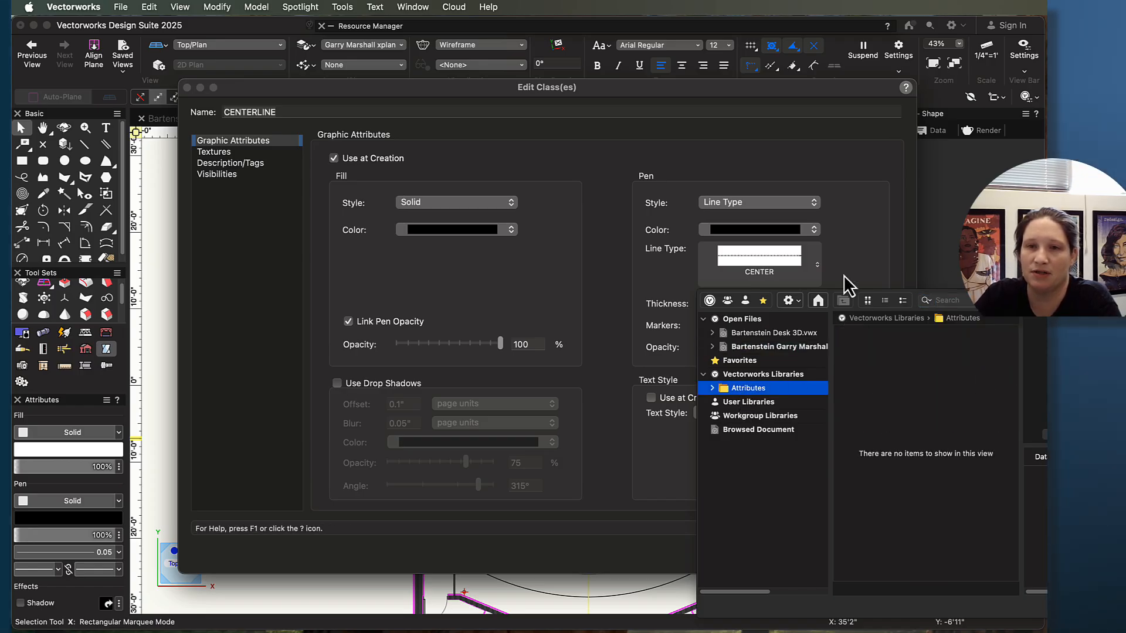
click(712, 389)
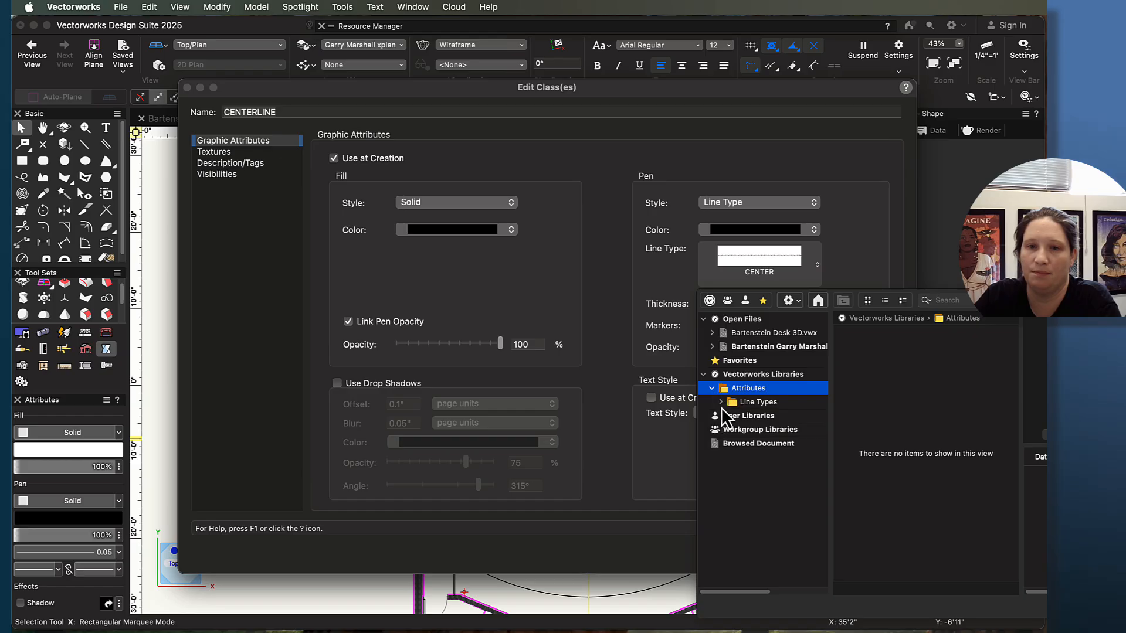
click(721, 402)
click(773, 415)
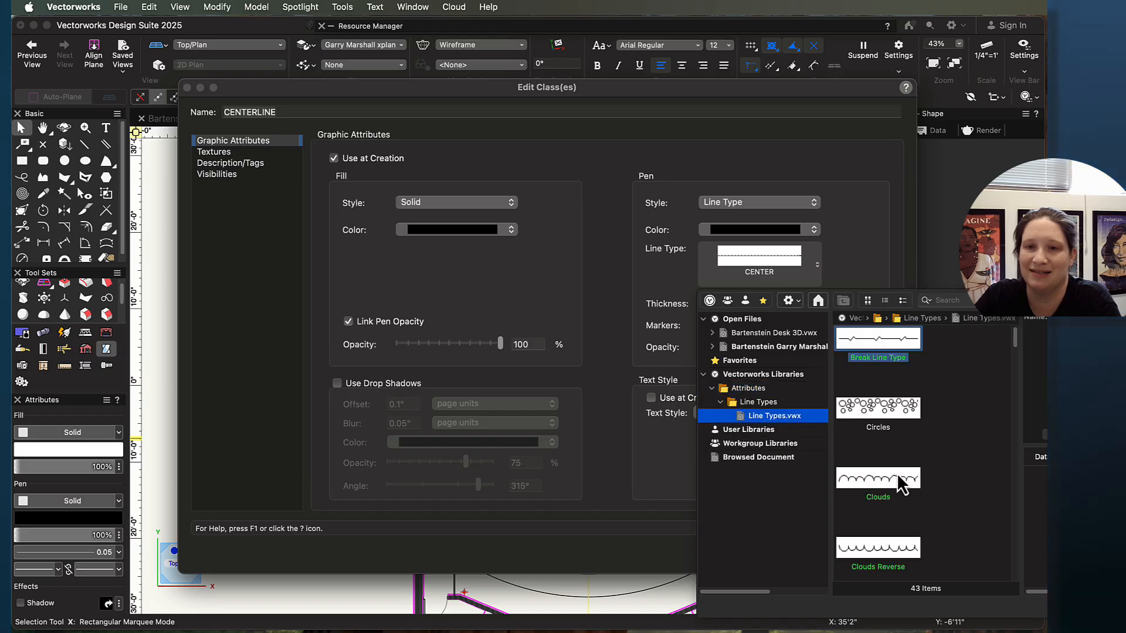
scroll(929, 487, down, 5)
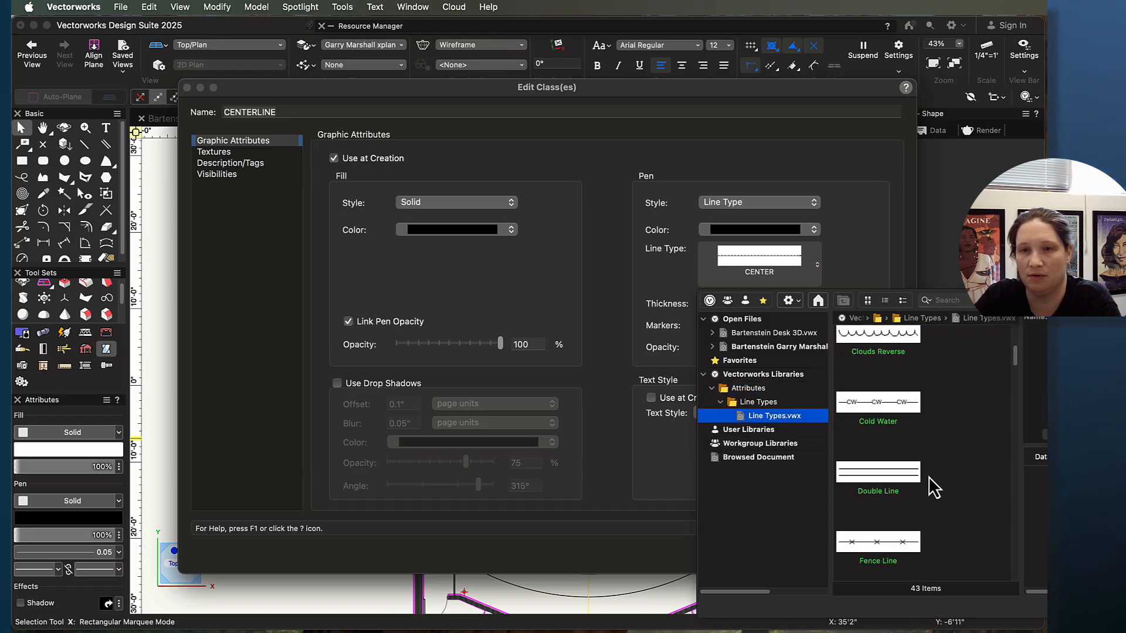
scroll(927, 476, down, 5)
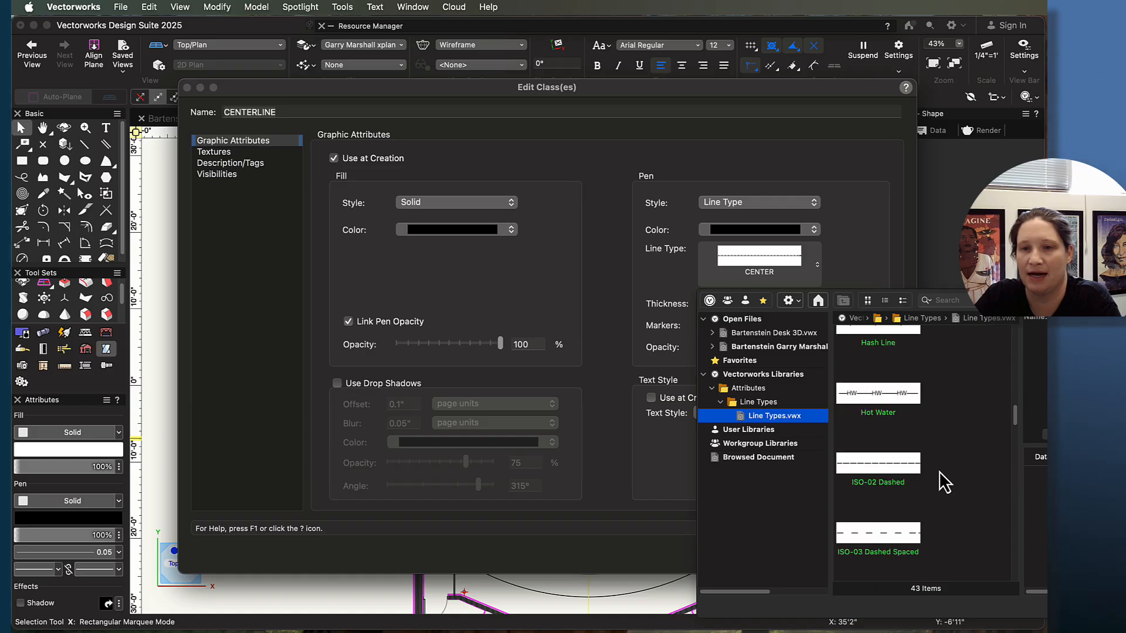
scroll(939, 471, down, 3)
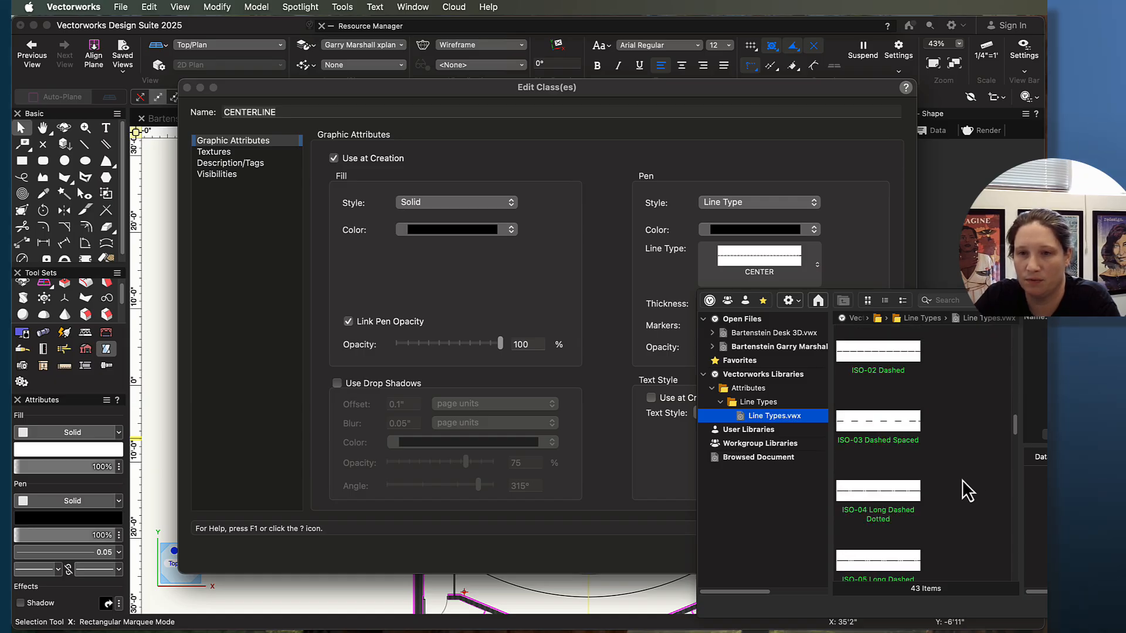
scroll(966, 481, down, 3)
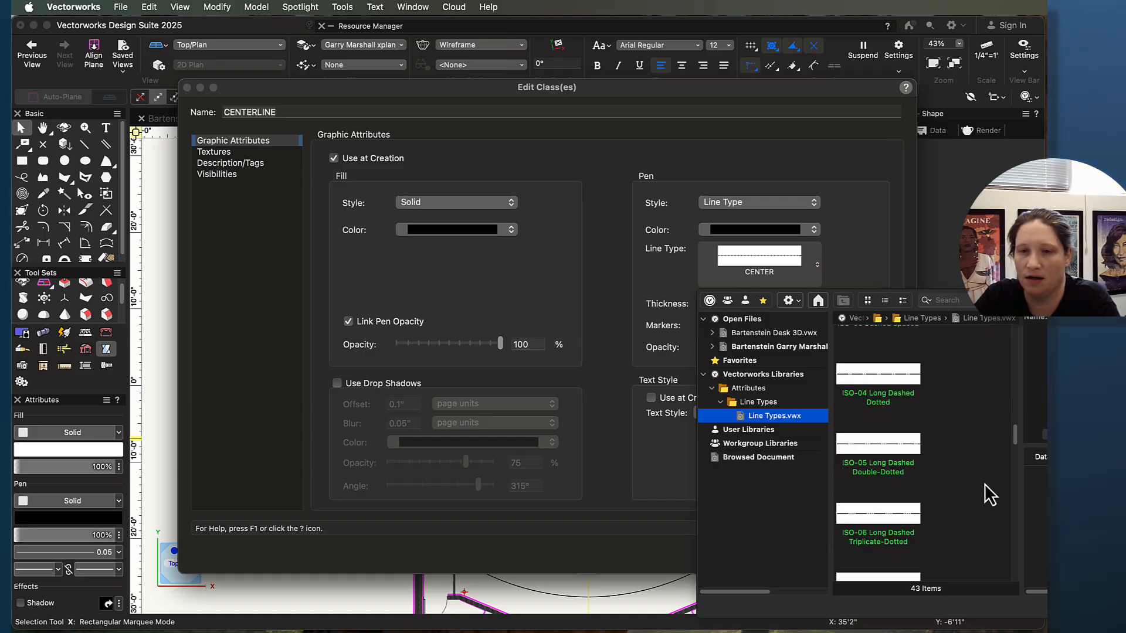
scroll(994, 486, down, 3)
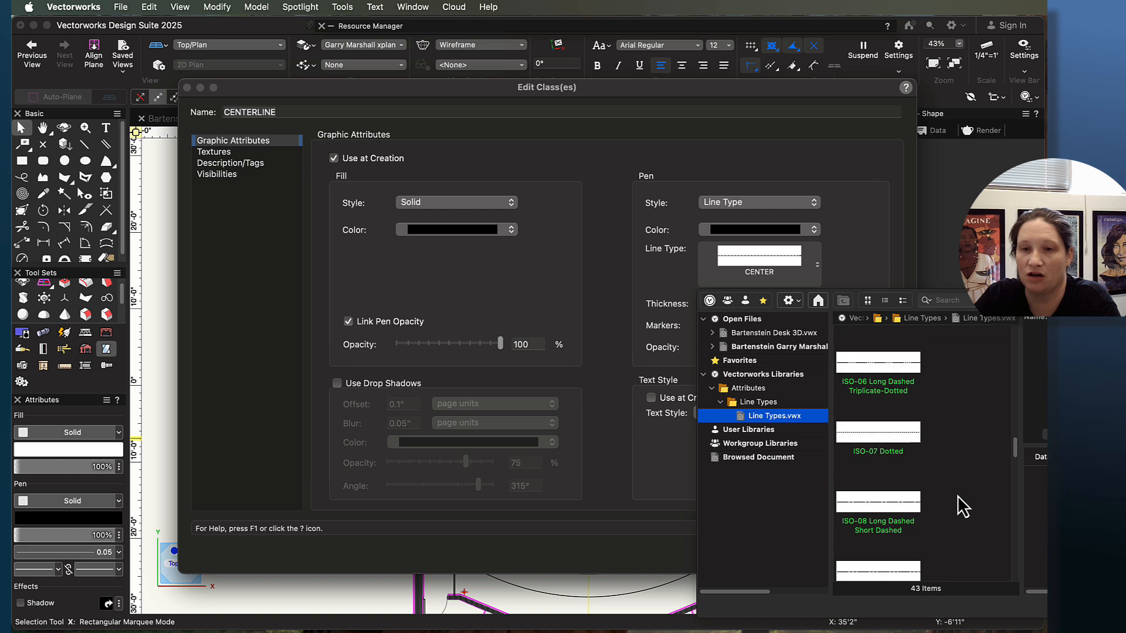
click(880, 504)
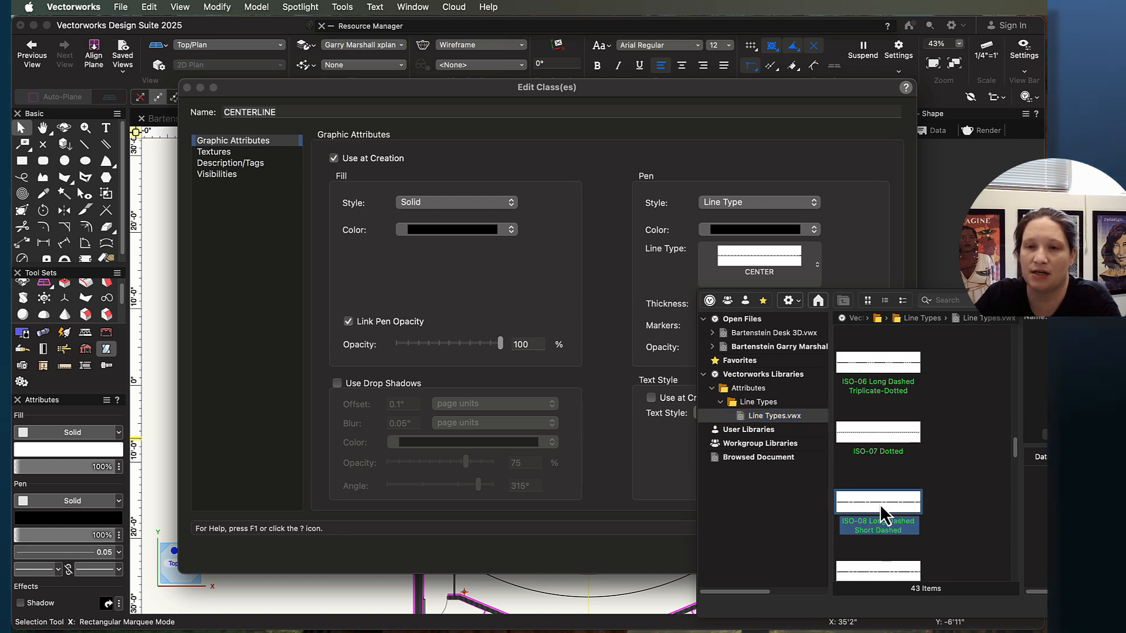
double_click(878, 505)
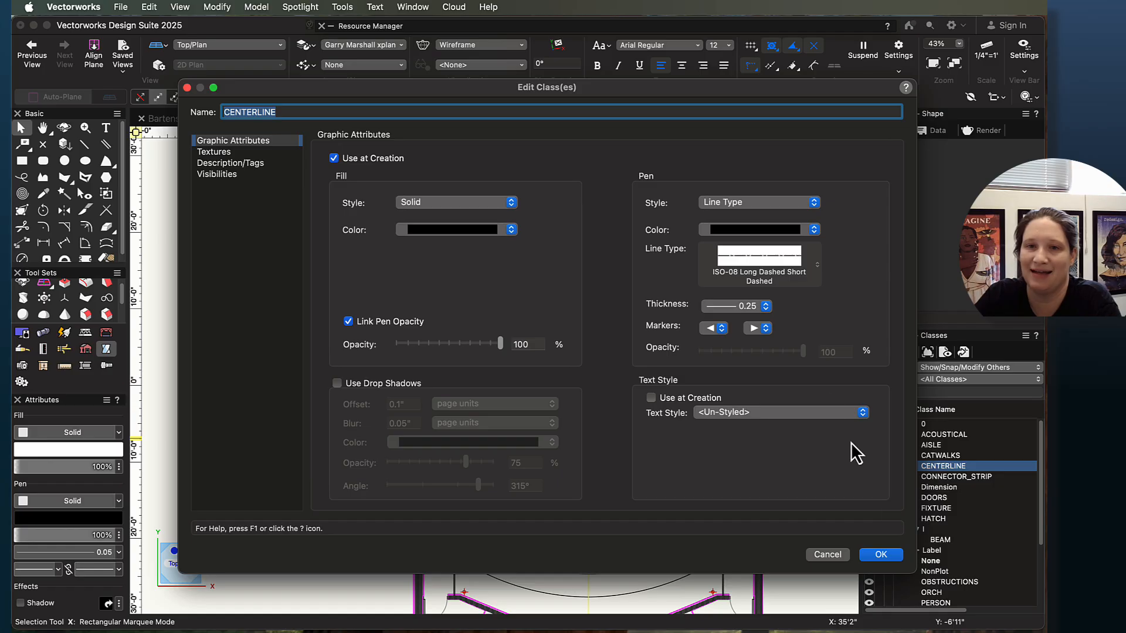
Step: Set the CENTERLINE class's pen thickness to 0.13, apply the class edits, and create a backup copy of the document
click(765, 306)
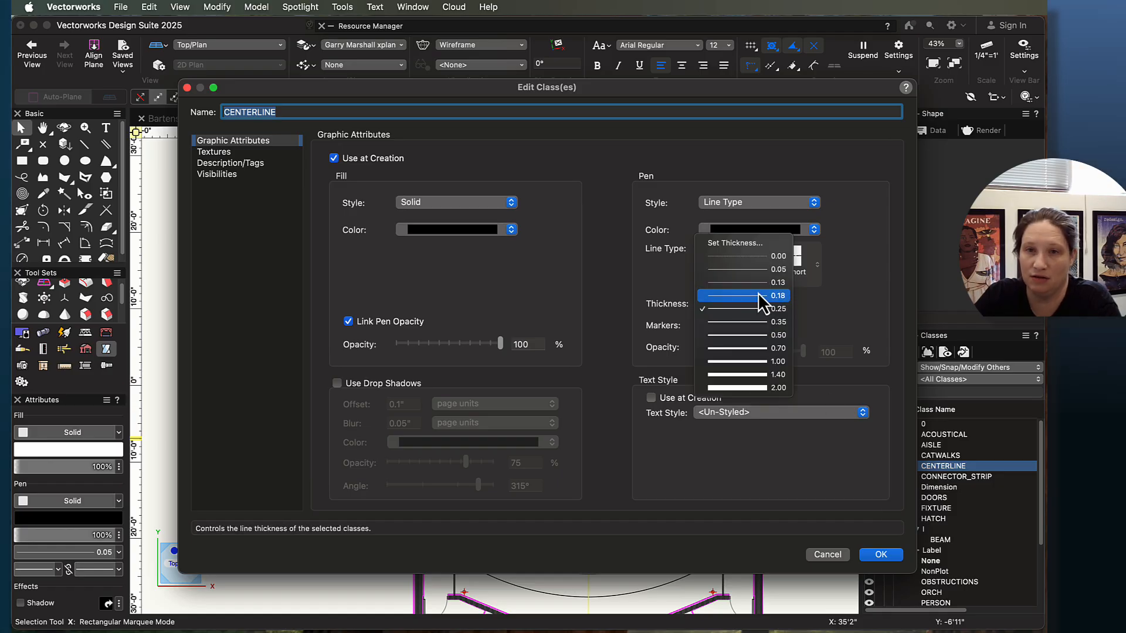
click(761, 283)
click(763, 306)
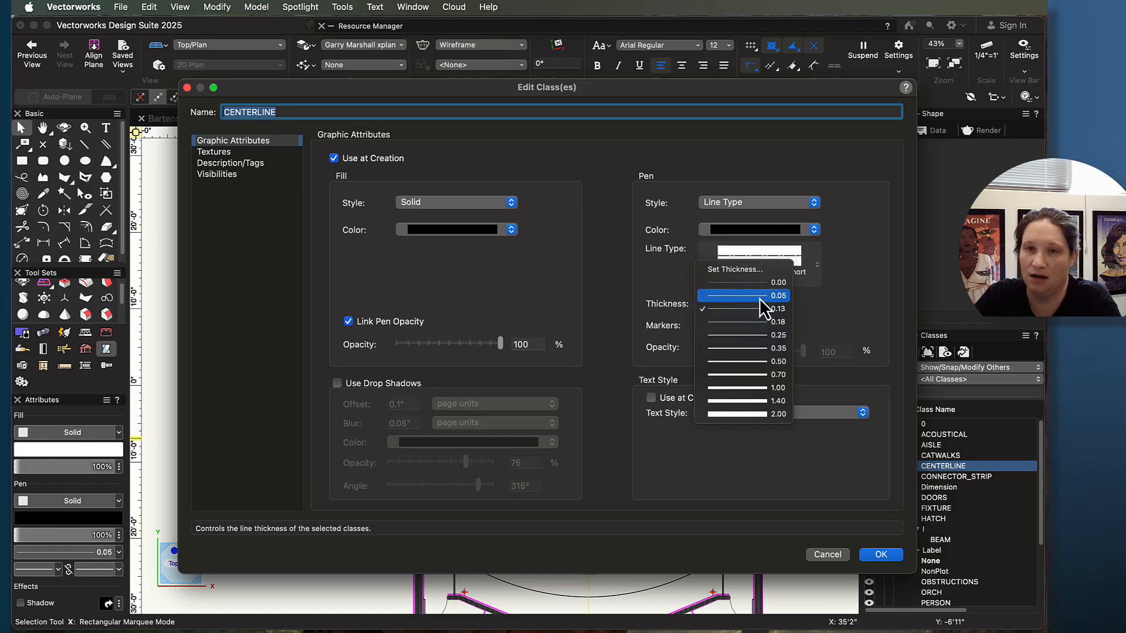
click(762, 307)
click(762, 306)
click(772, 326)
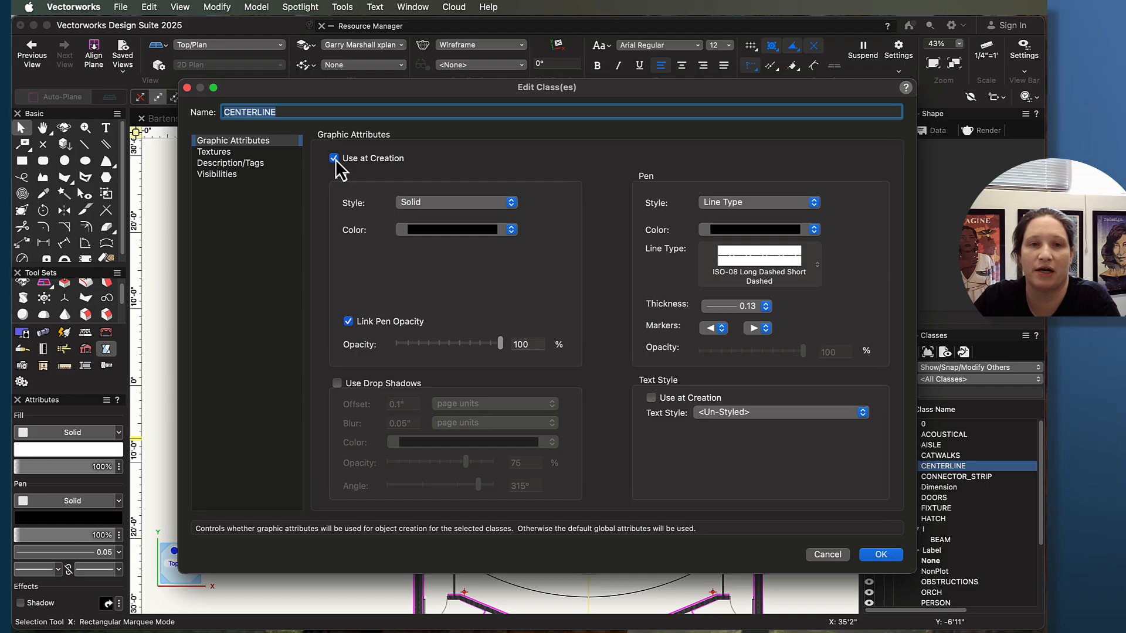
click(880, 558)
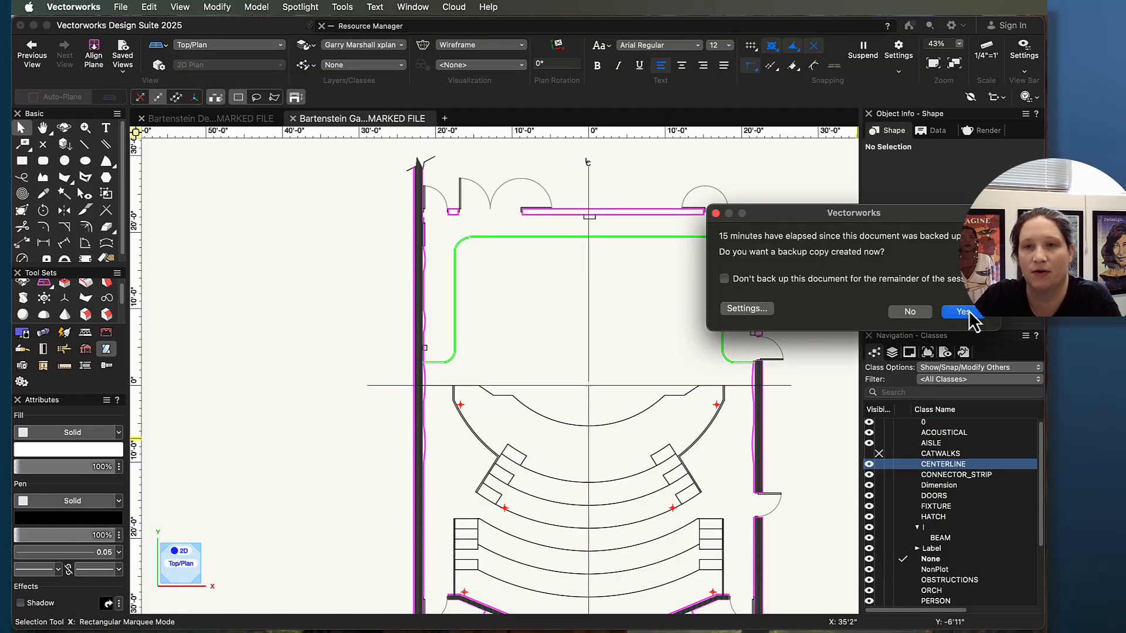
click(969, 313)
Step: Inspect the centerline dash pattern up close around the plan's origin and return to the whole theatre plan
scroll(568, 407, up, 6)
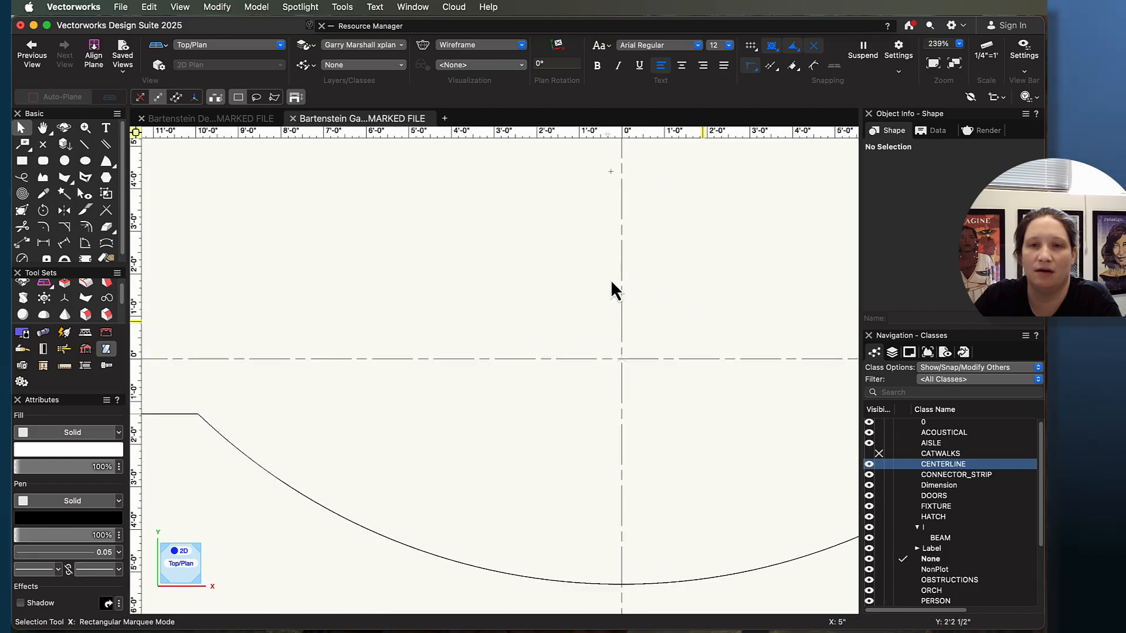
scroll(633, 380, down, 2)
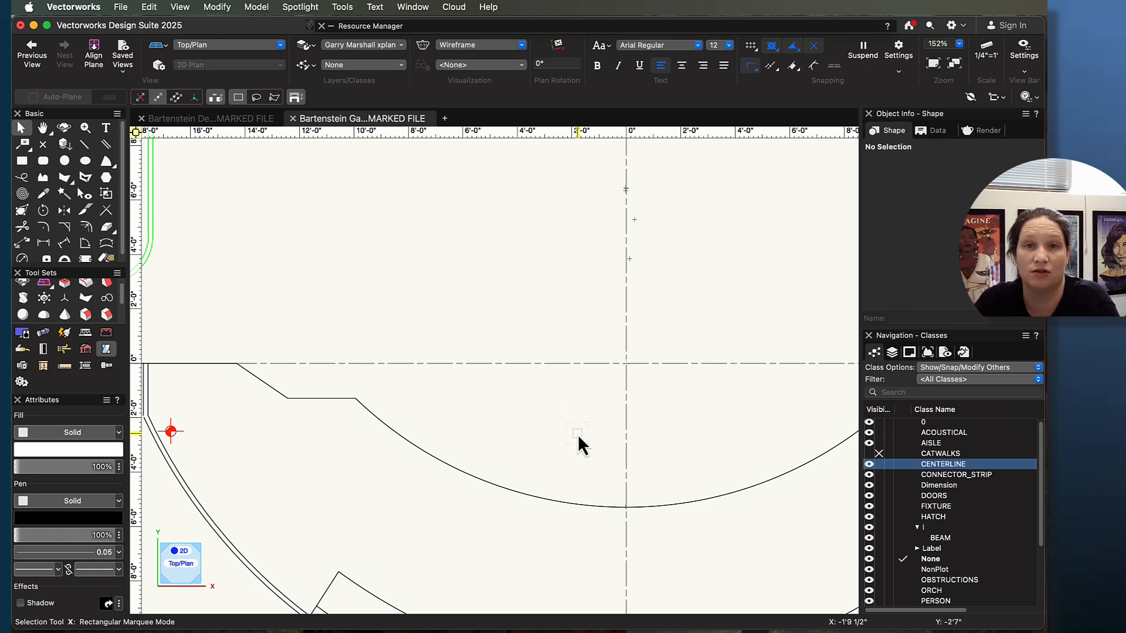
scroll(678, 424, down, 6)
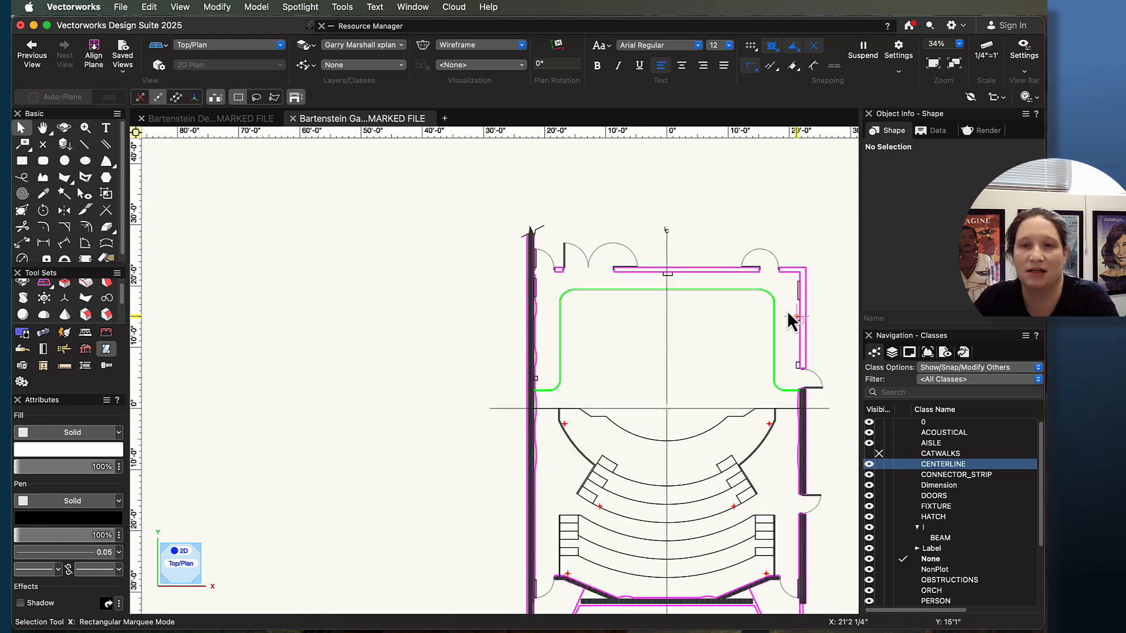
key(h)
drag(825, 320, 677, 259)
key(x)
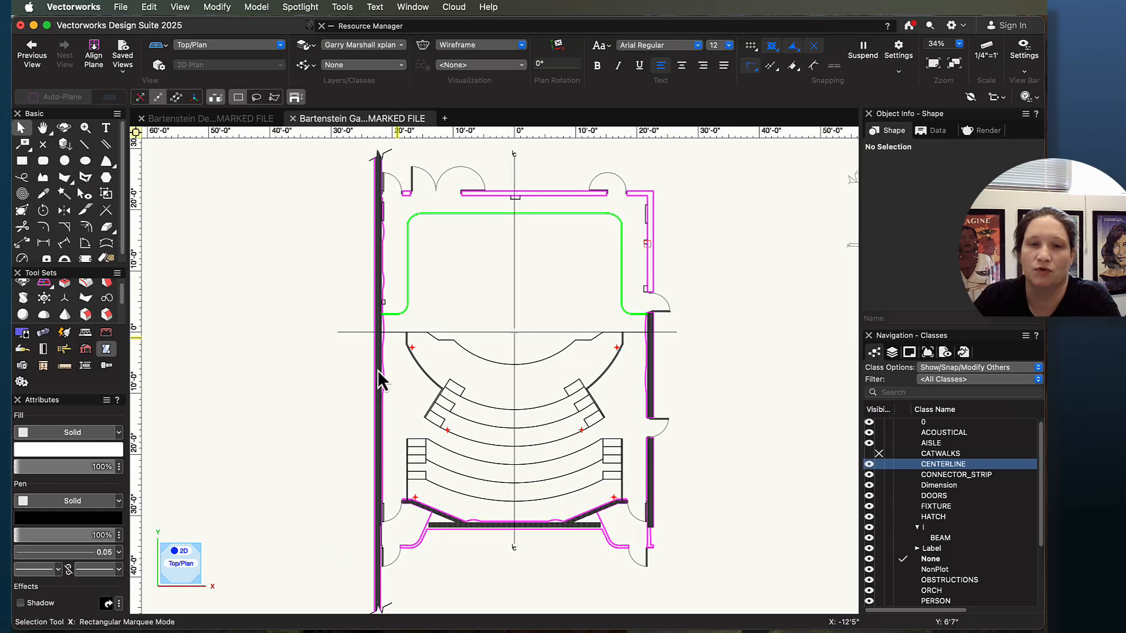
scroll(660, 396, down, 1)
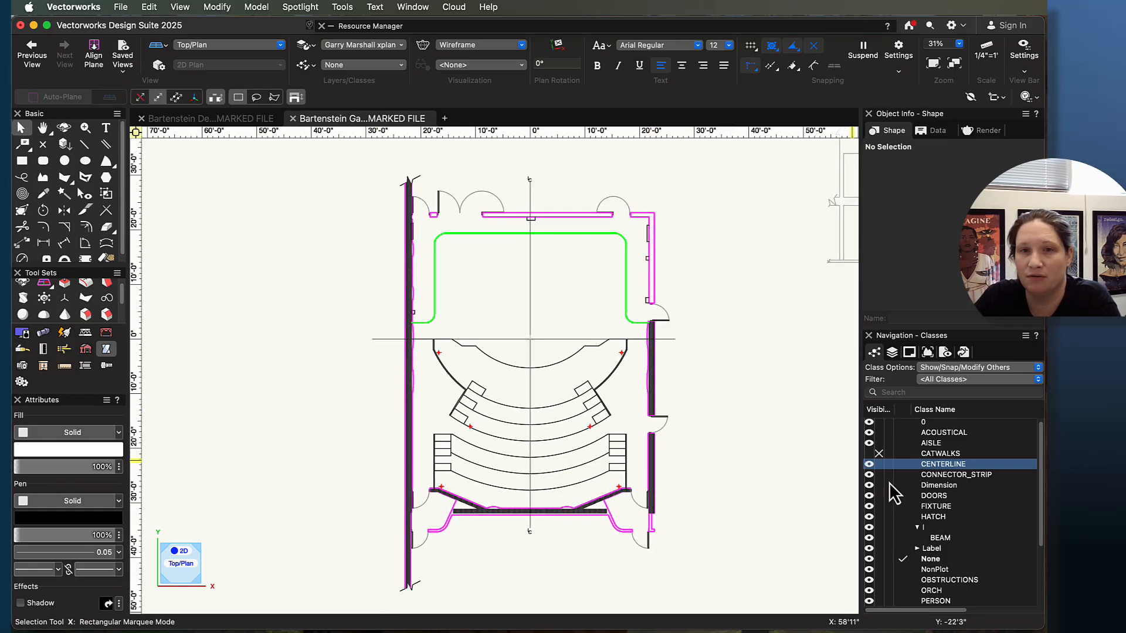
Step: Hide the ACOUSTICAL and HATCH classes to simplify the theatre plan
click(880, 432)
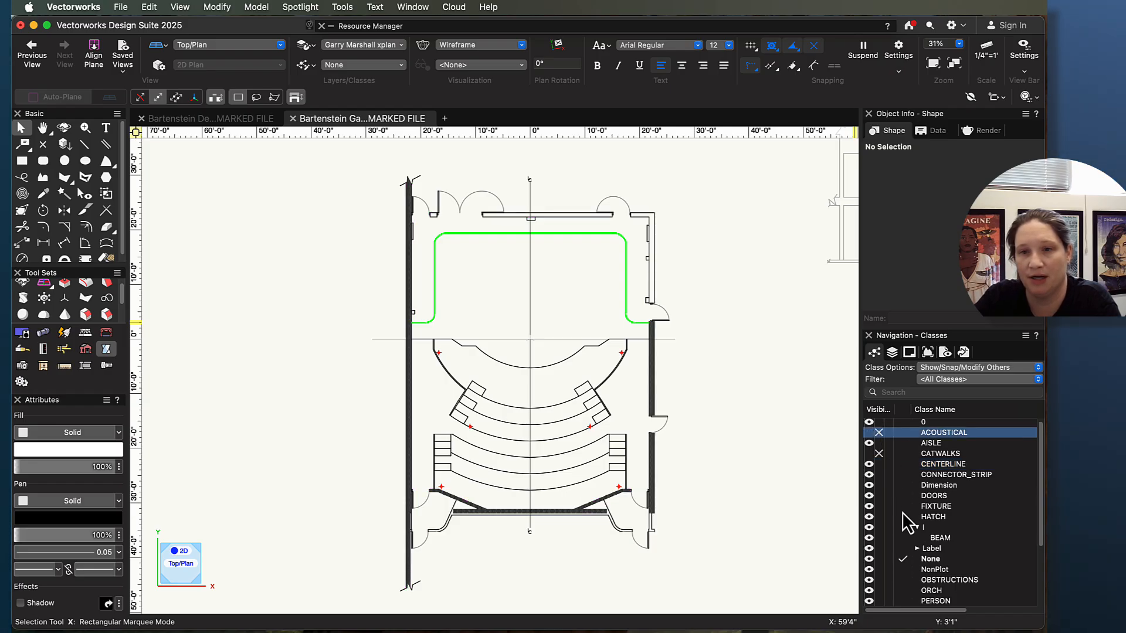
scroll(908, 523, down, 1)
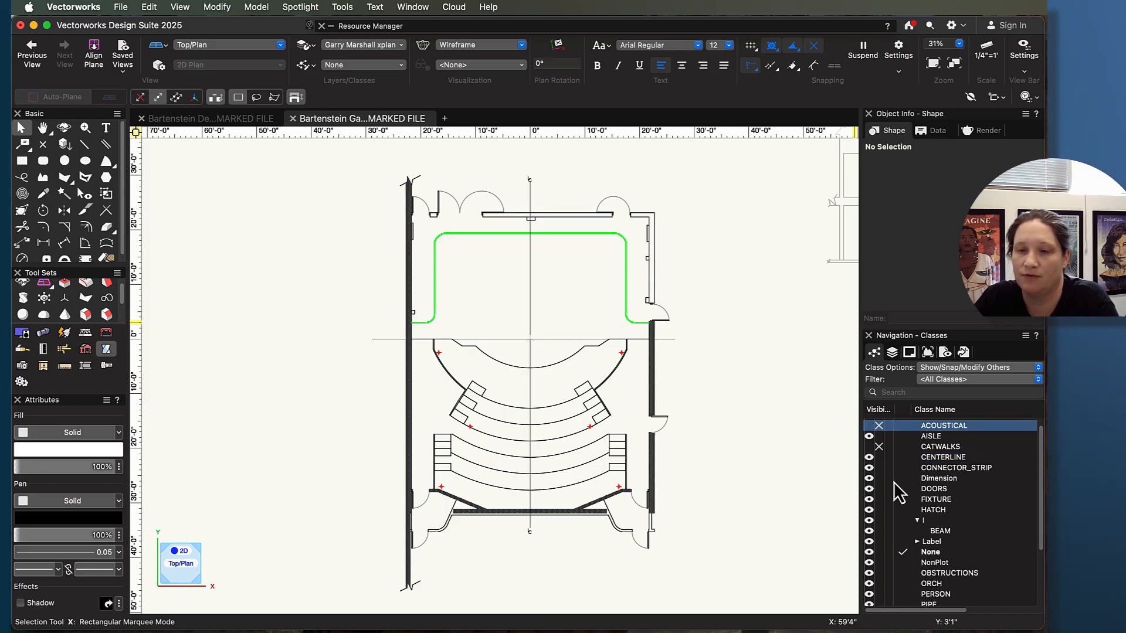
click(881, 513)
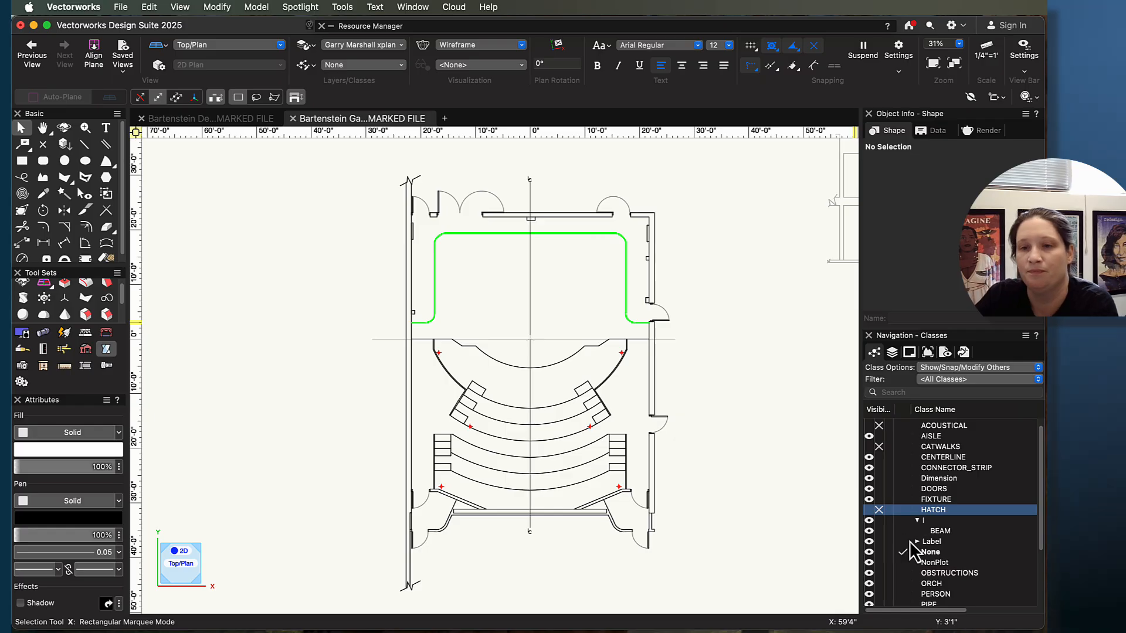
Step: Select the green line around the stage to identify its class, and hide the TRACK class in the theatre plan
scroll(900, 543, down, 2)
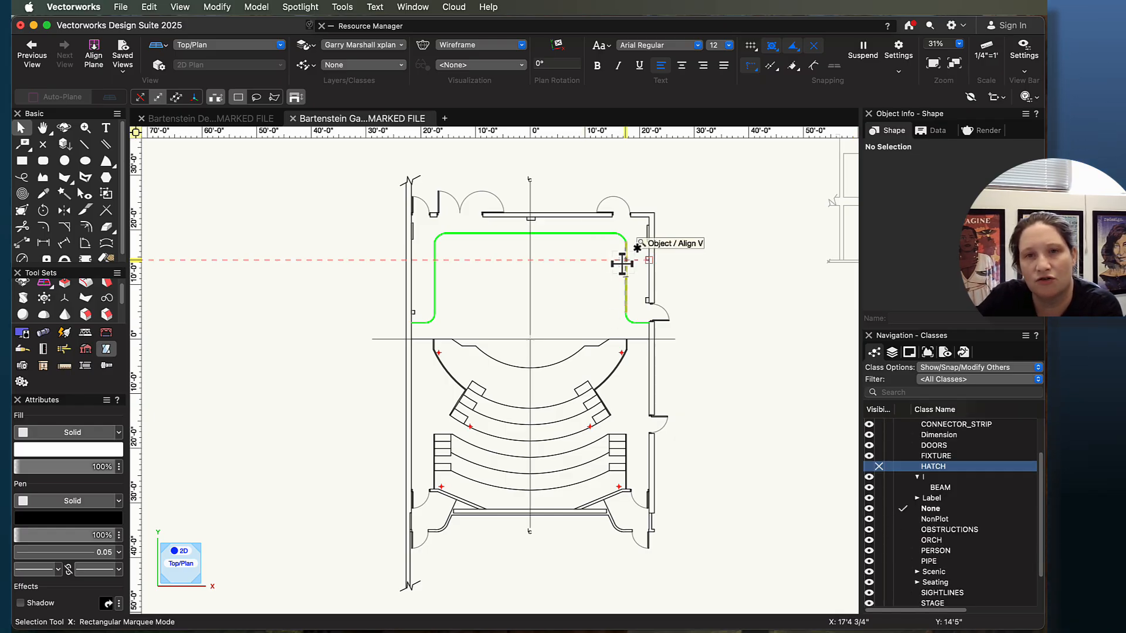
scroll(620, 264, up, 4)
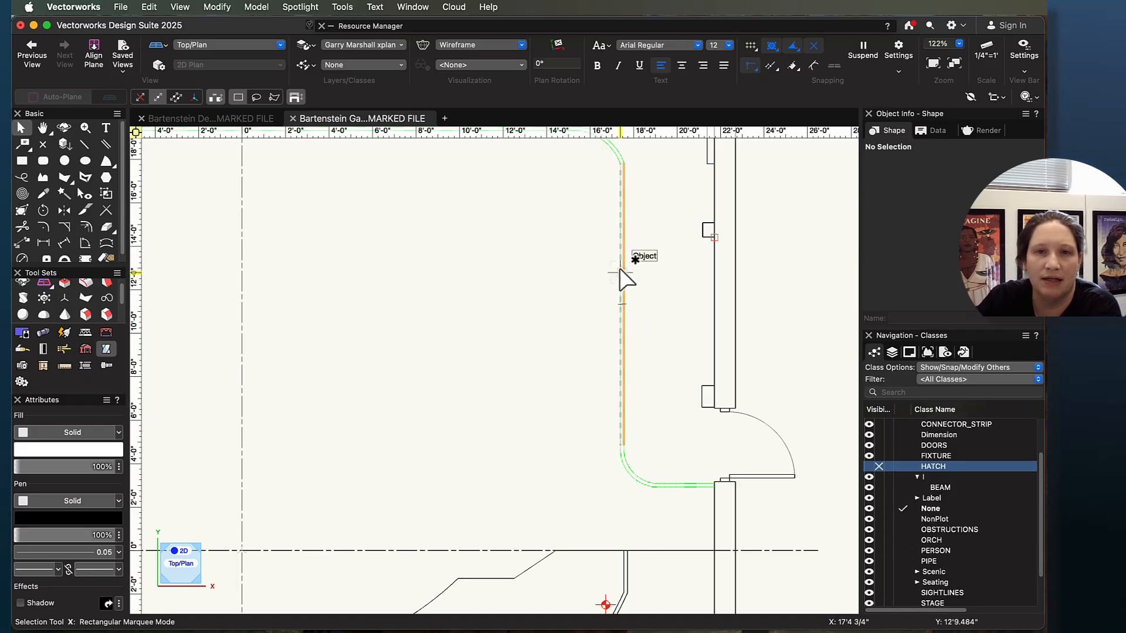
click(620, 271)
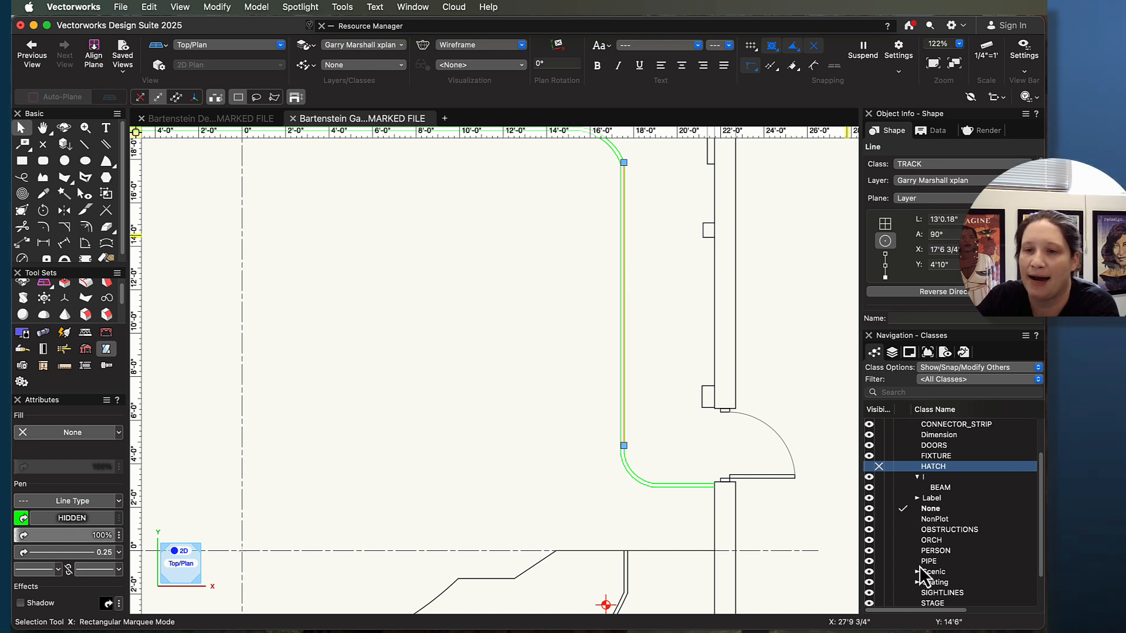
scroll(915, 557, down, 3)
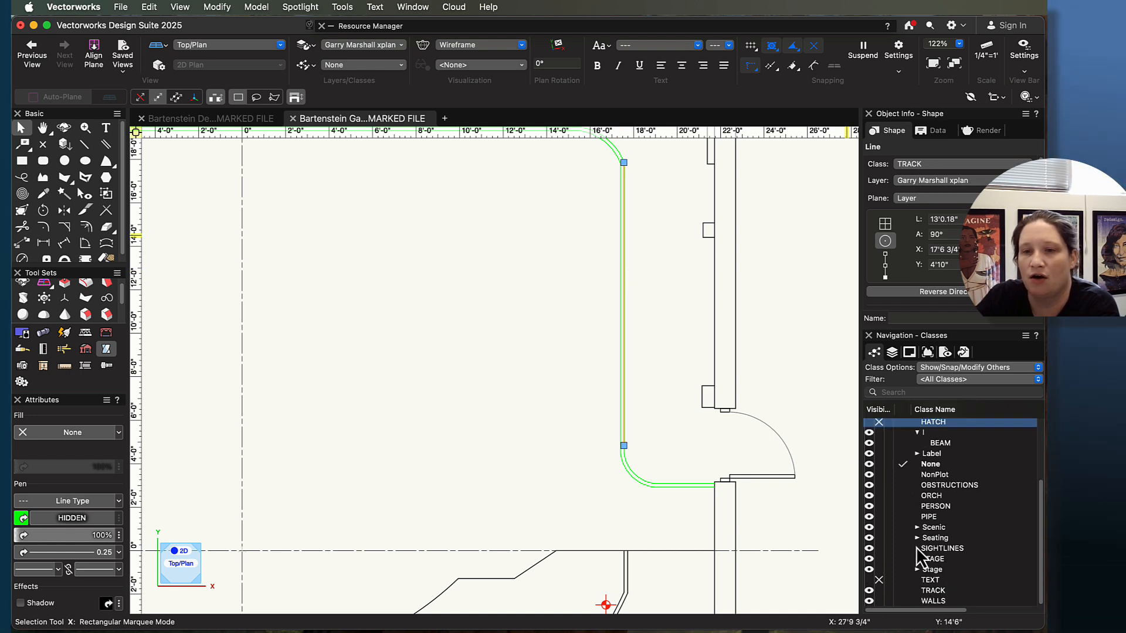
click(878, 591)
scroll(656, 484, down, 6)
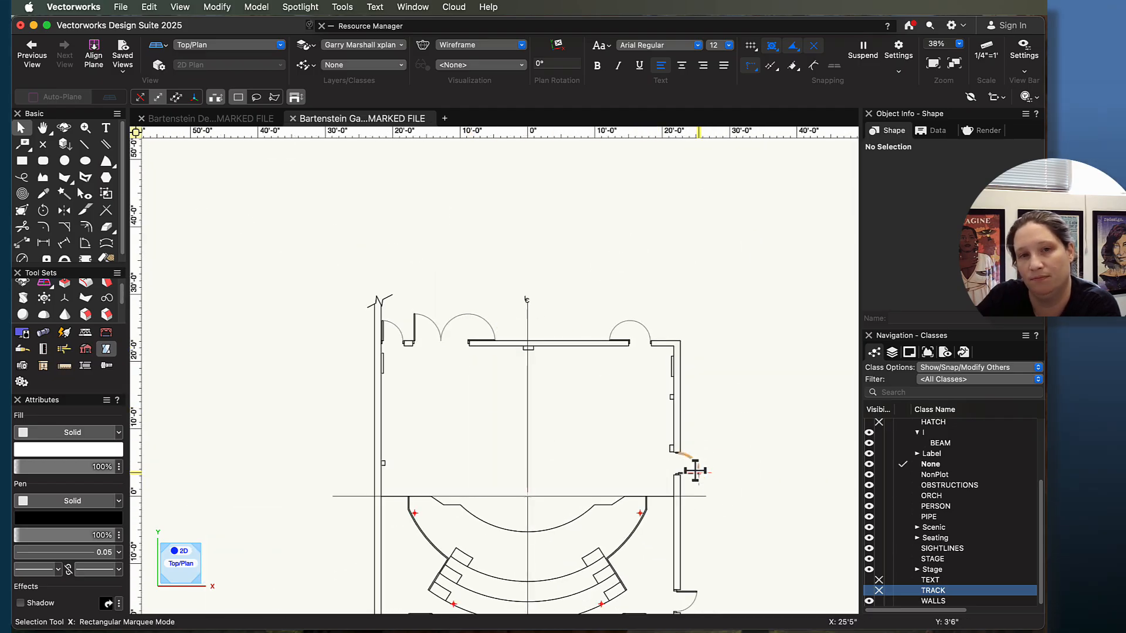
middle_drag(744, 546, 789, 418)
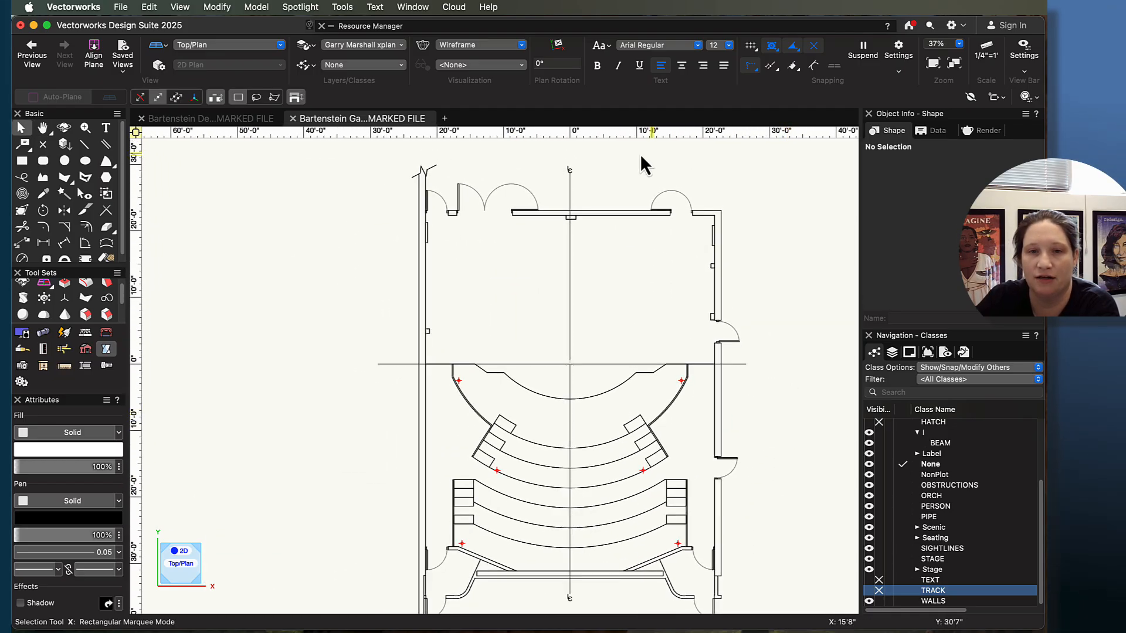
key(h)
drag(800, 455, 799, 433)
scroll(797, 437, down, 1)
key(x)
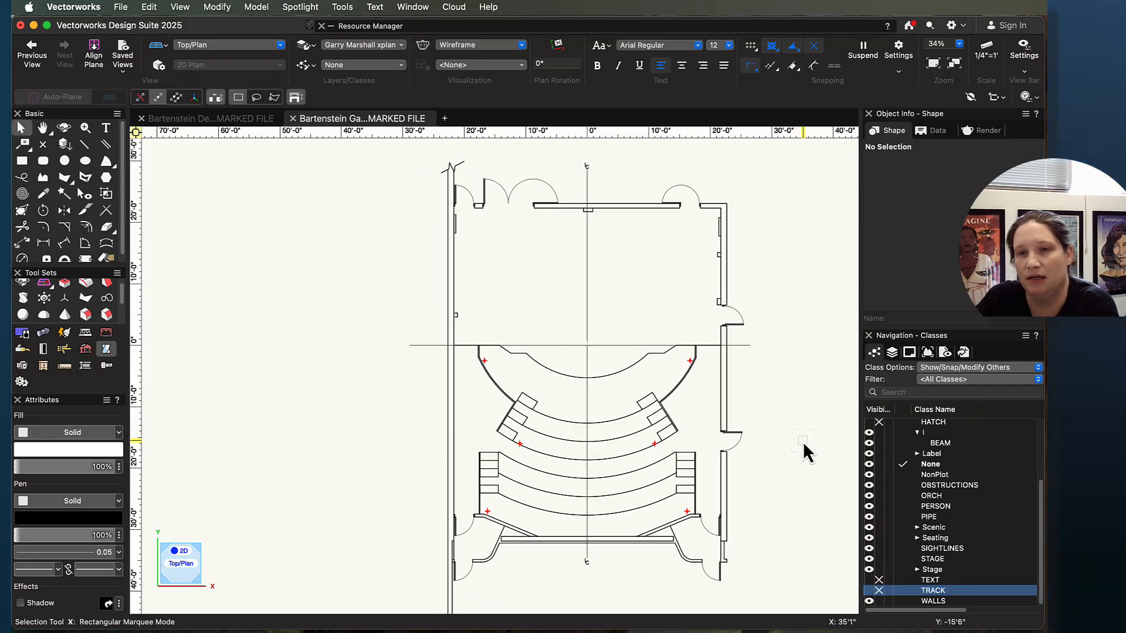
Step: Set the design layer options to Show/Snap Others after comparing them with the class options
click(892, 352)
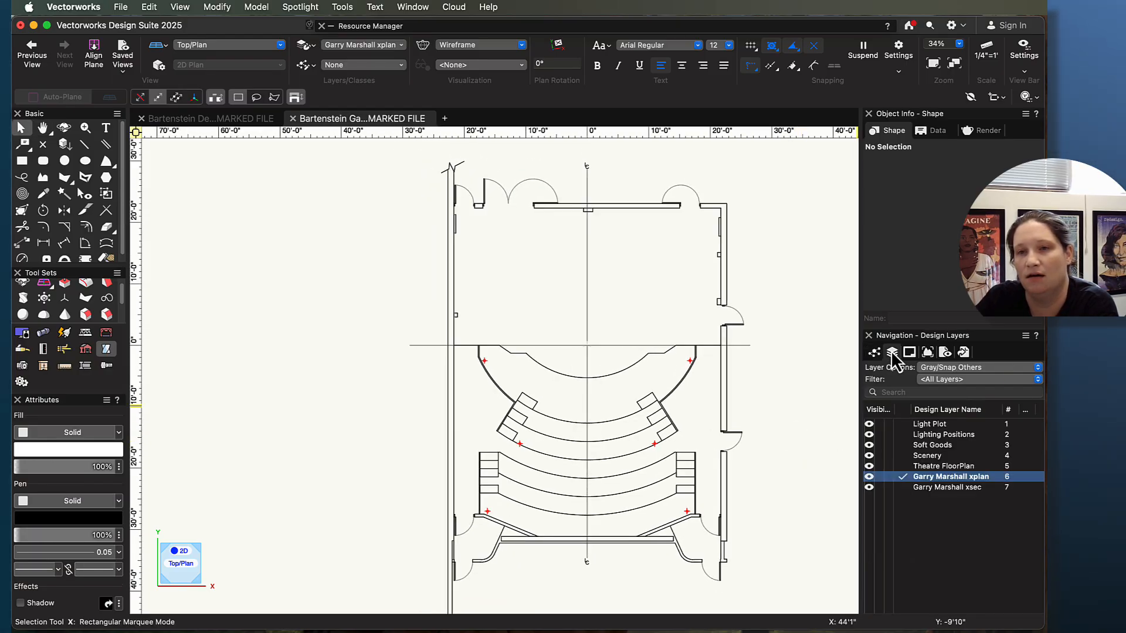
click(876, 352)
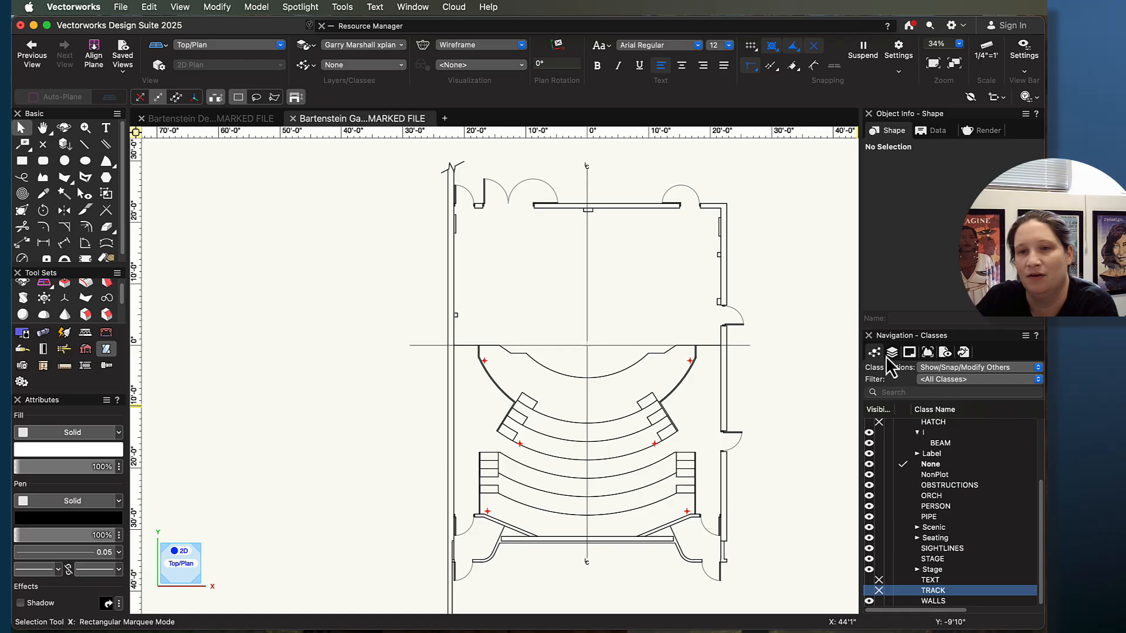
click(894, 353)
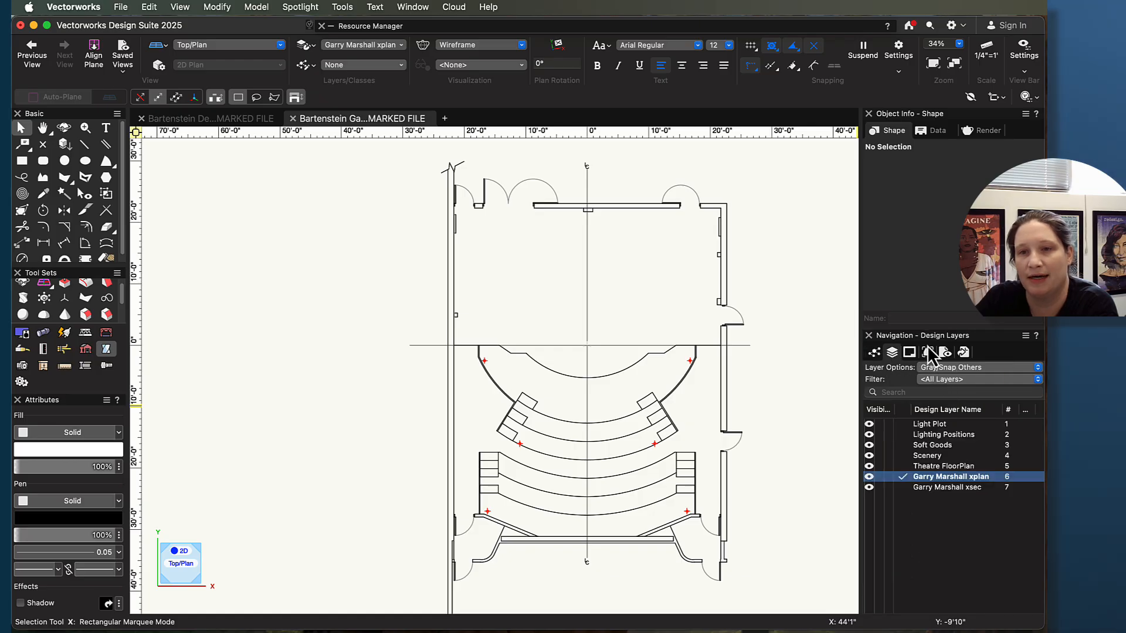
click(875, 352)
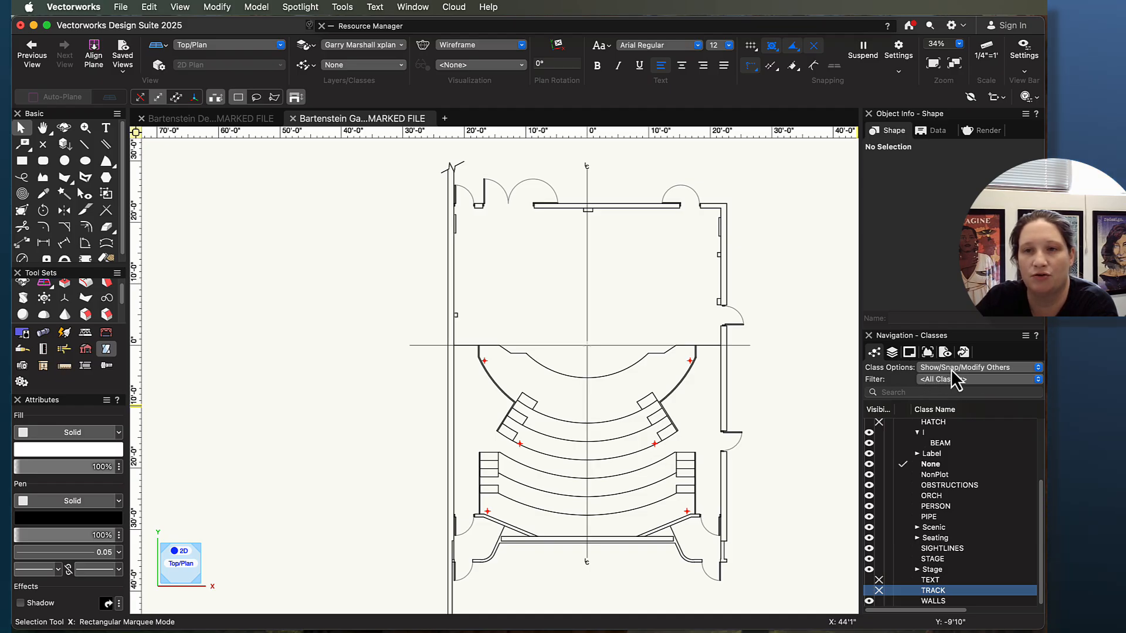
click(893, 352)
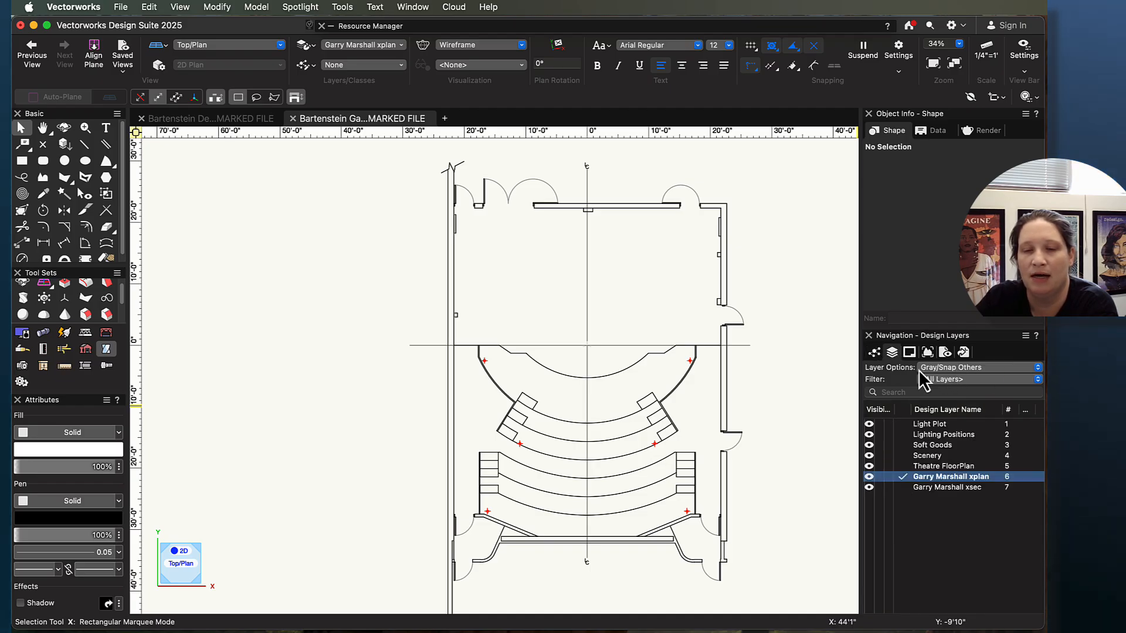
click(963, 368)
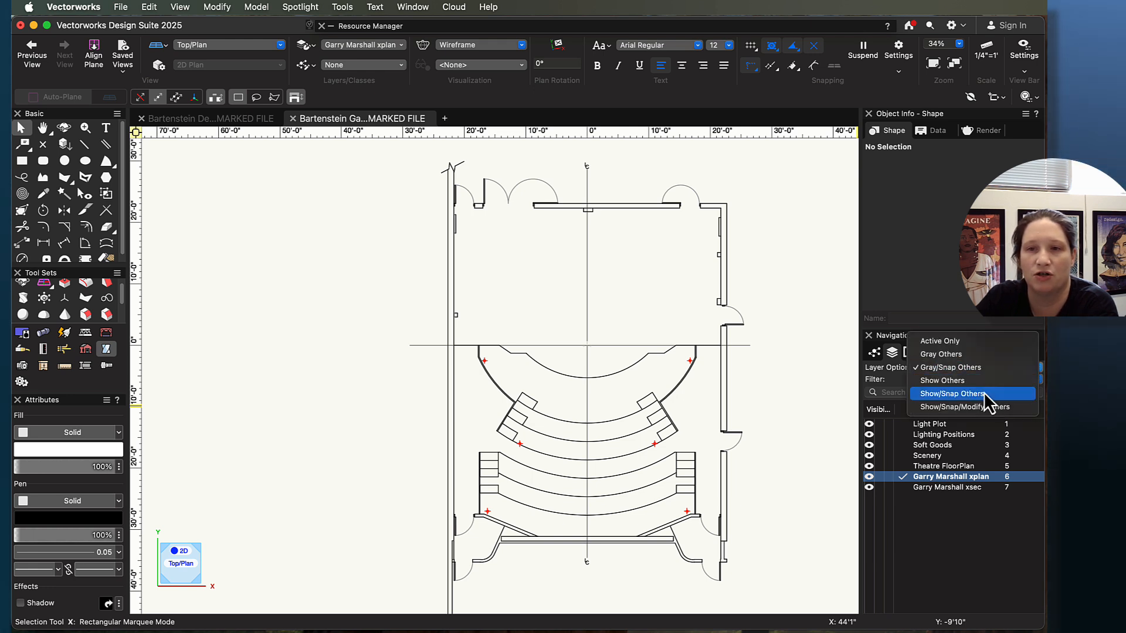
click(984, 392)
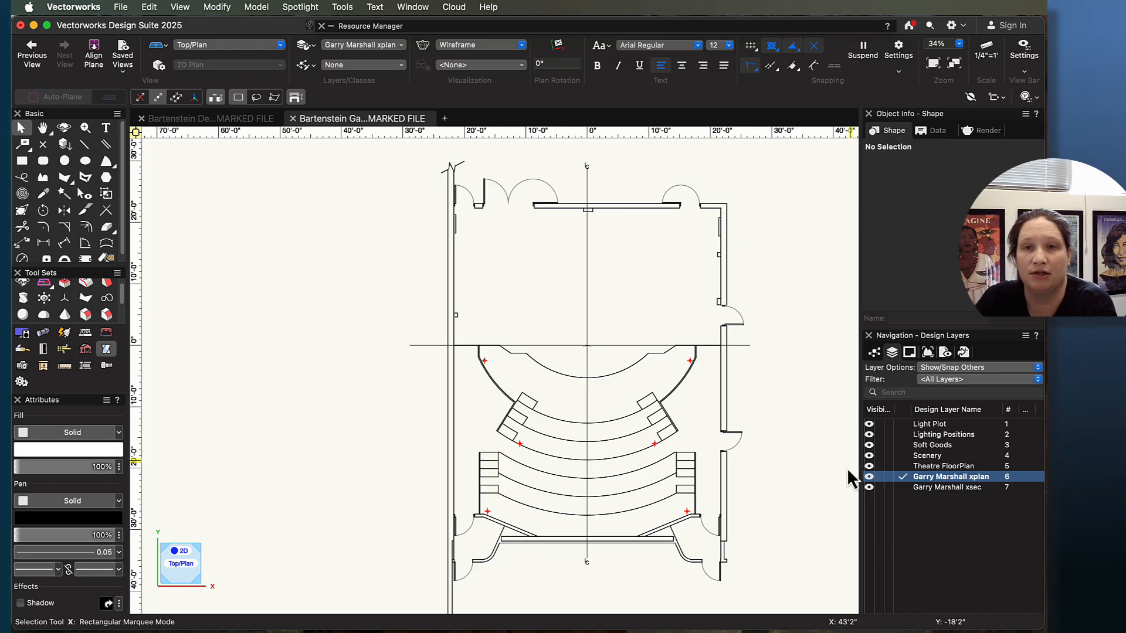
Step: Make Theatre FloorPlan the active design layer with nothing selected, and save the document
click(902, 466)
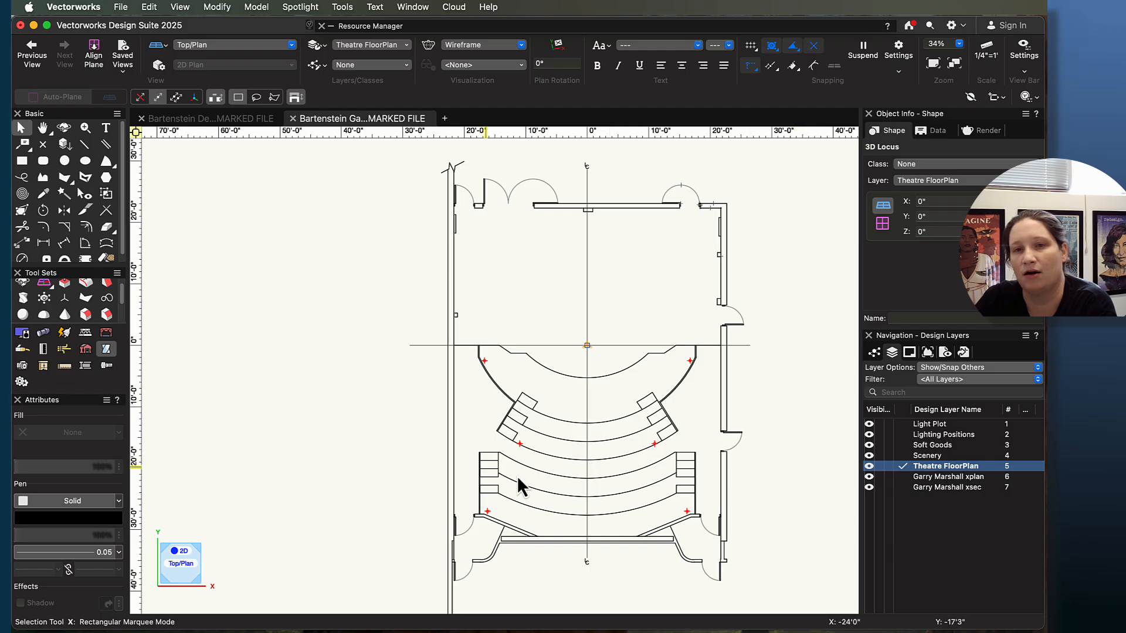
click(669, 247)
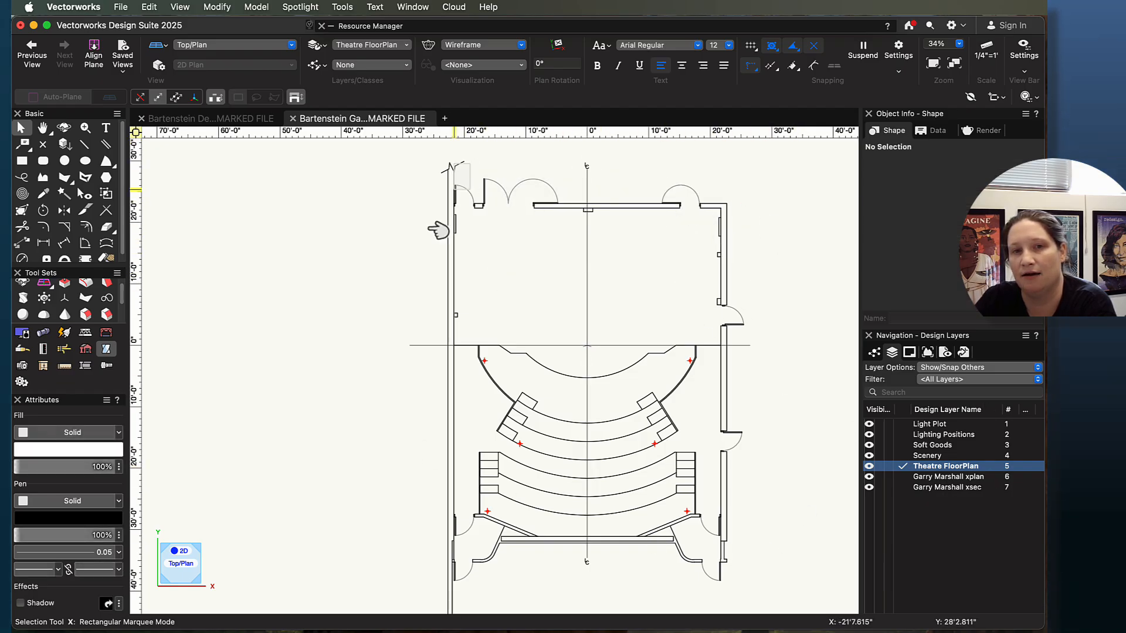
drag(429, 229, 519, 375)
drag(762, 515, 663, 343)
click(536, 287)
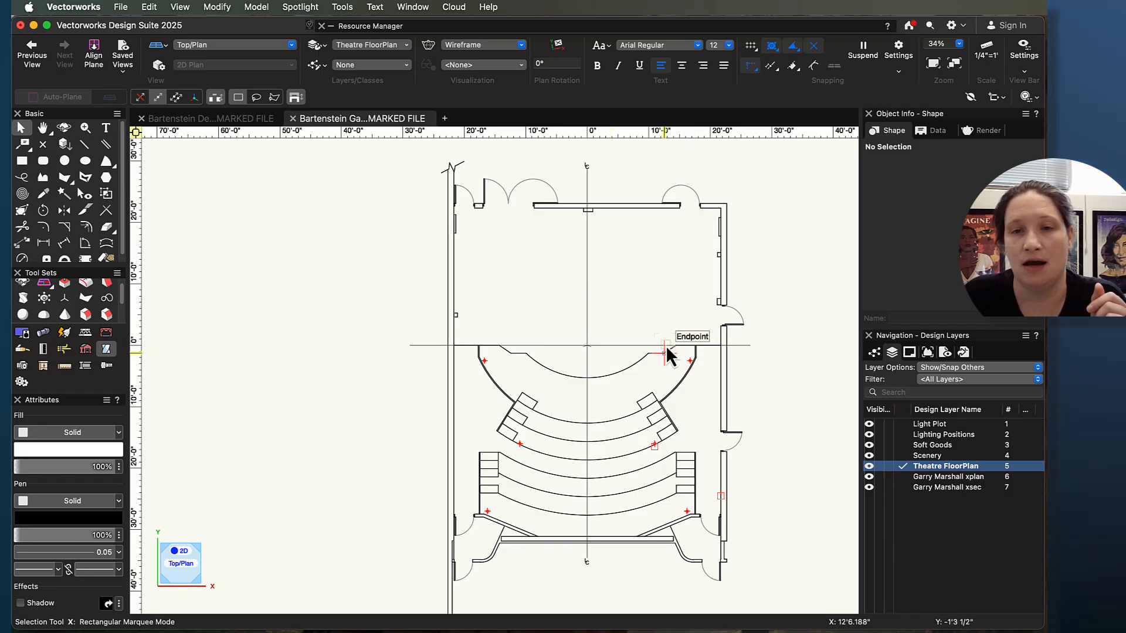
key(super+s)
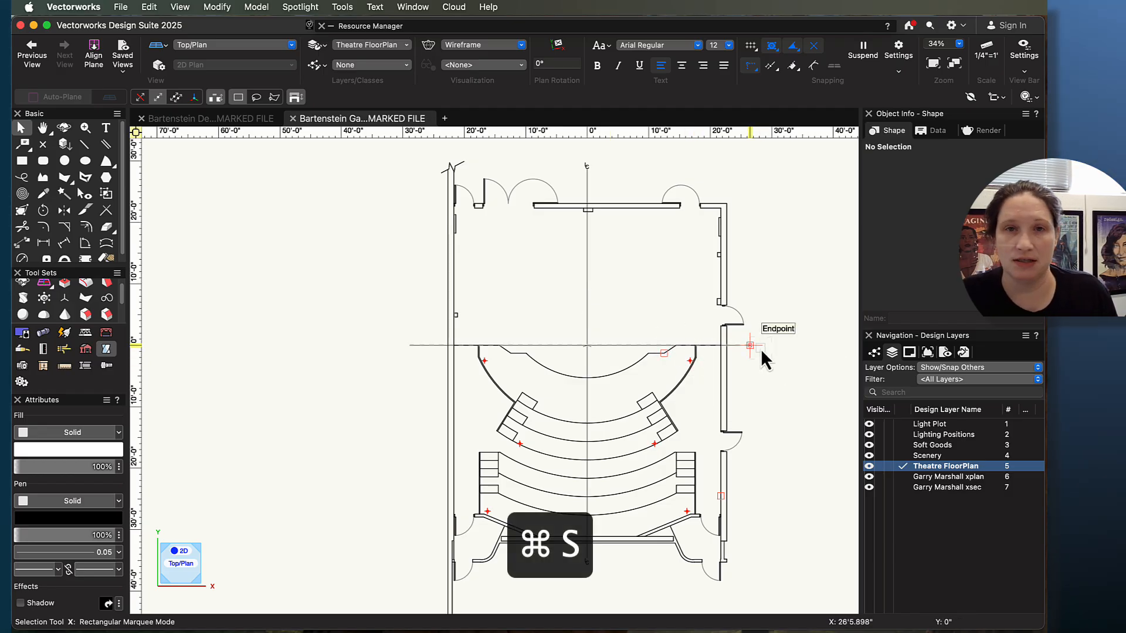